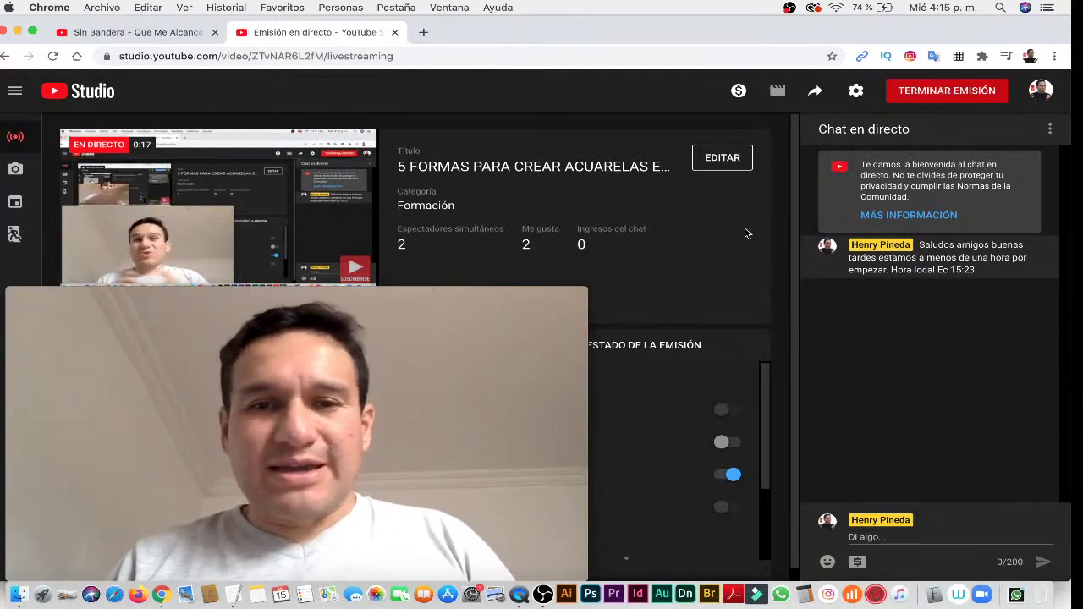
Launch Illustrator and open the recent file responde 4 acuarelas.ai
{"action": "left_click_drag", "start_coordinate": [588, 288], "coordinate": [798, 213]}
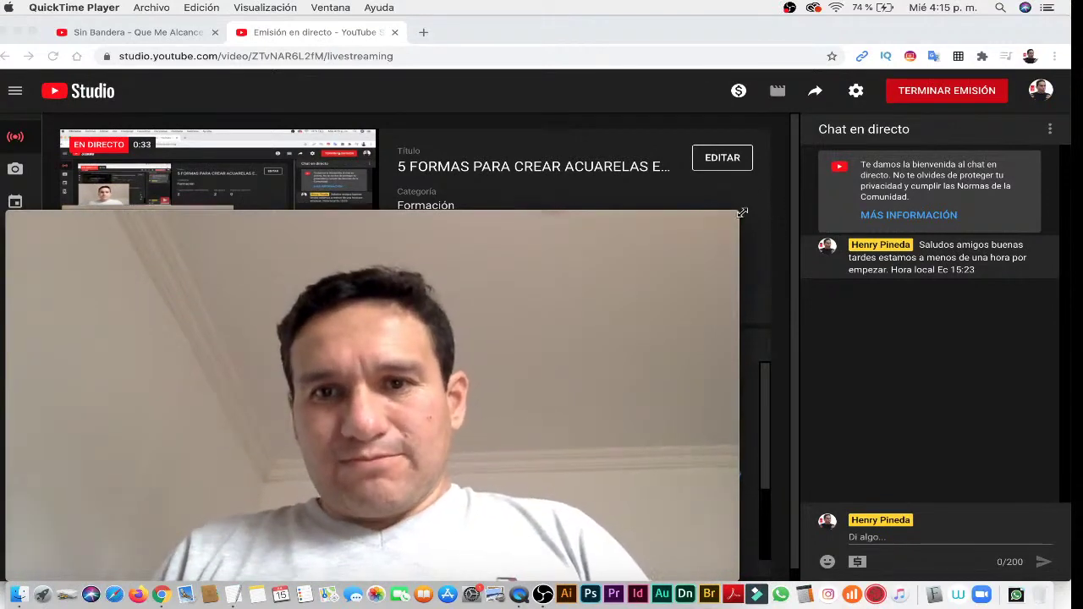
{"action": "left_click_drag", "start_coordinate": [738, 212], "coordinate": [513, 325]}
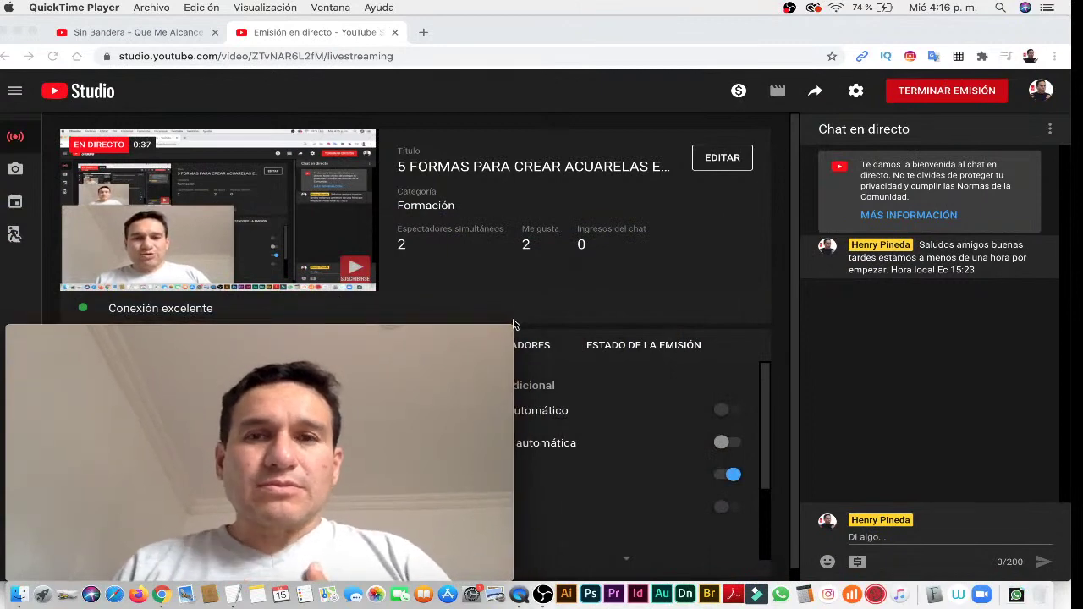
{"action": "key", "text": "super+Tab"}
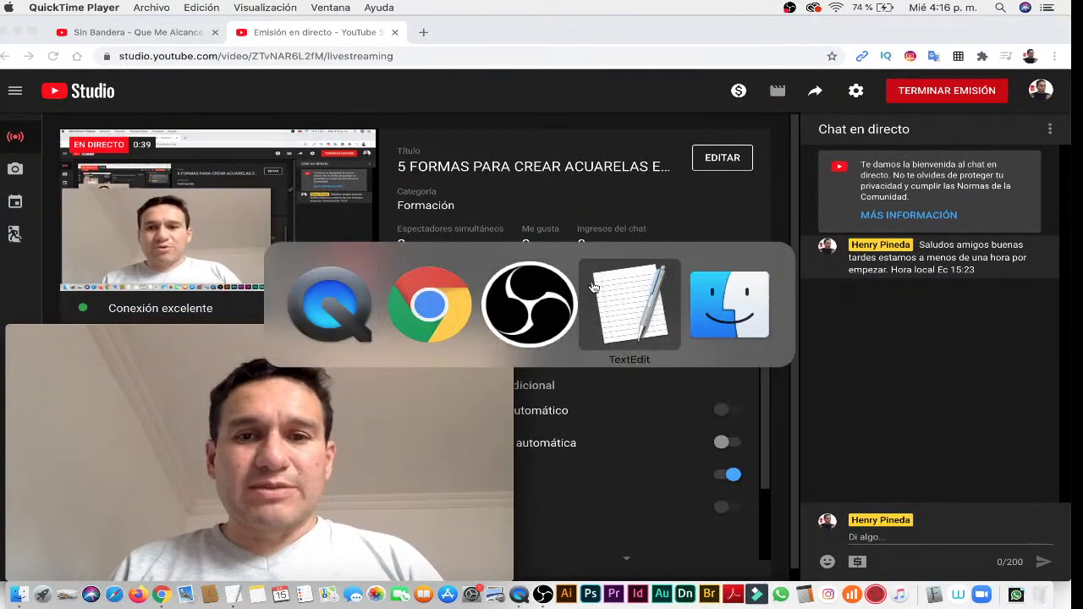
{"action": "left_click", "coordinate": [428, 306]}
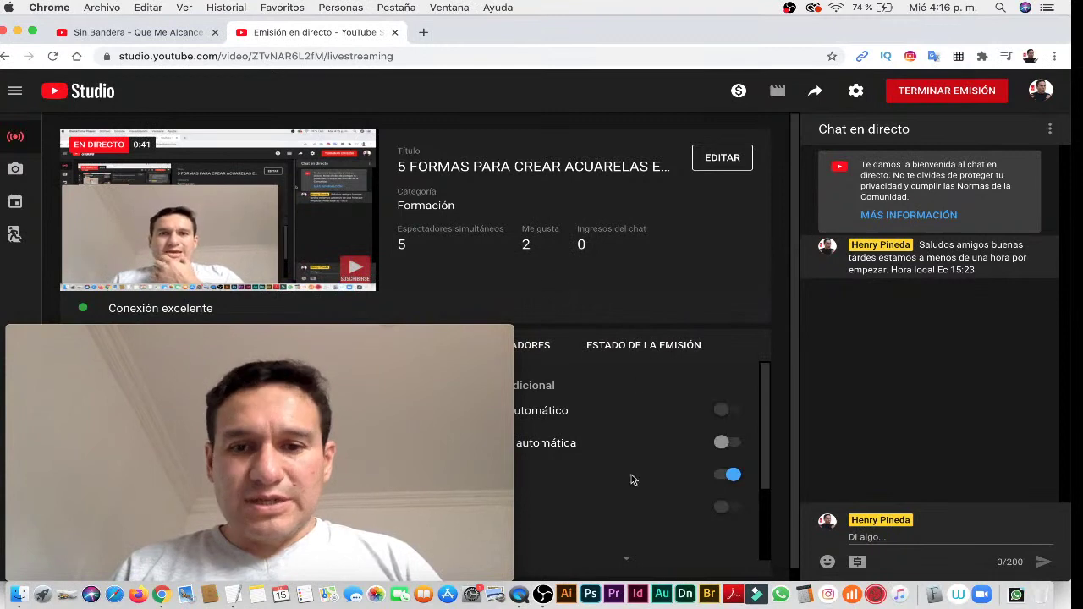
{"action": "left_click", "coordinate": [567, 594]}
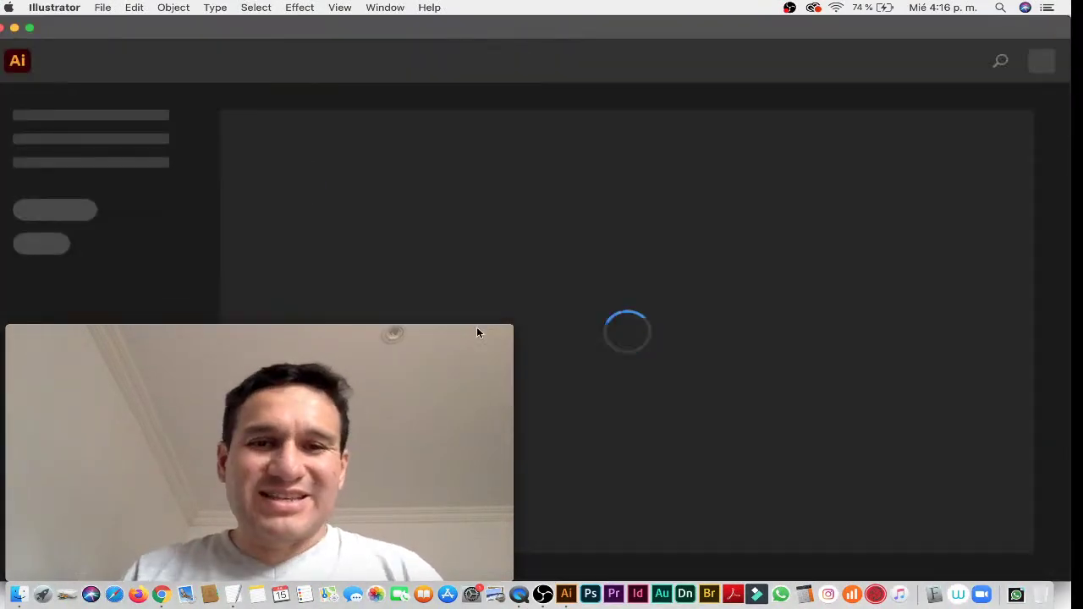
{"action": "left_click_drag", "start_coordinate": [512, 325], "coordinate": [326, 418]}
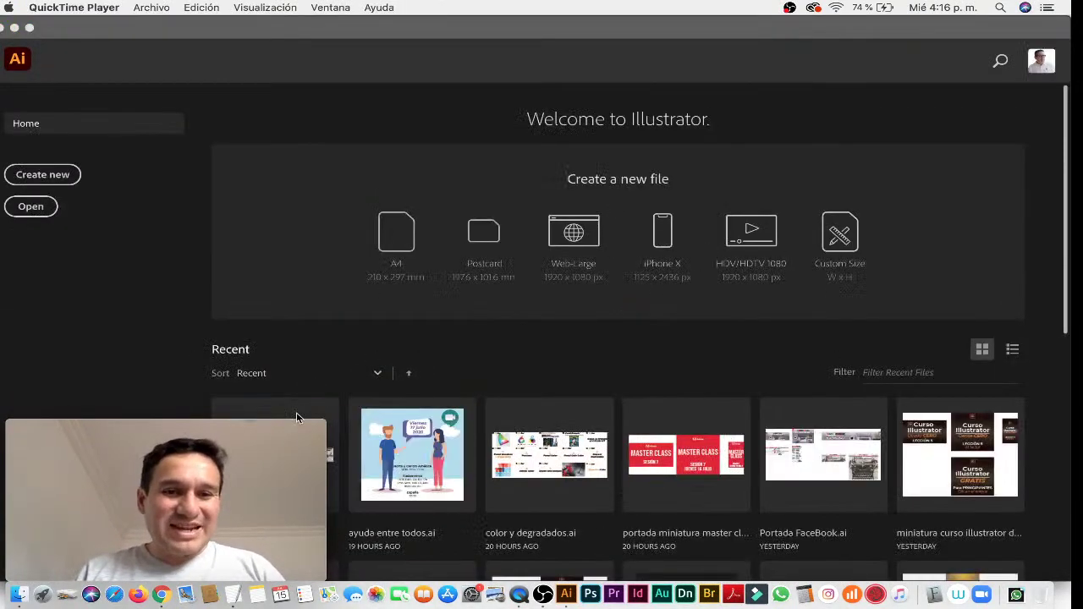
{"action": "left_click_drag", "start_coordinate": [311, 423], "coordinate": [311, 207]}
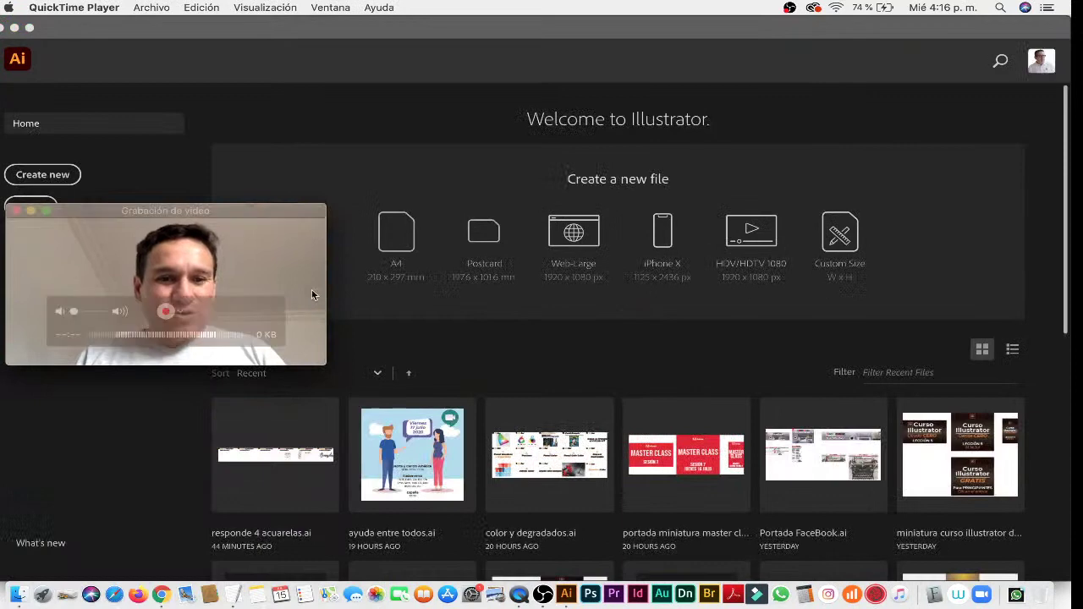
{"action": "left_click", "coordinate": [286, 461]}
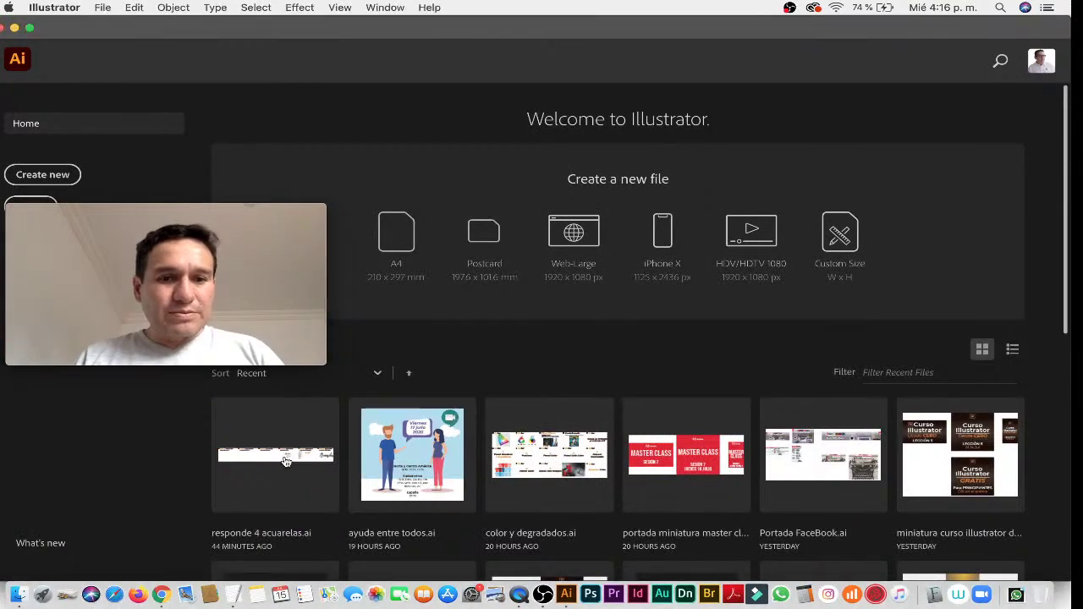
{"action": "left_click", "coordinate": [286, 462]}
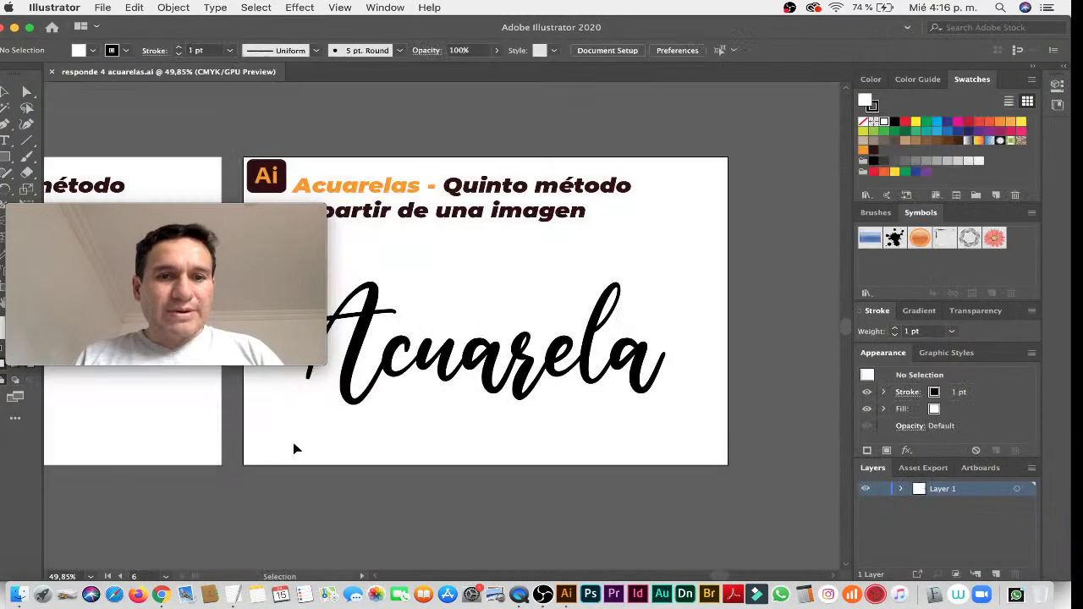
Jump to artboard 1, Primer método, and show the document's Brushes panel
{"action": "left_click", "coordinate": [139, 576]}
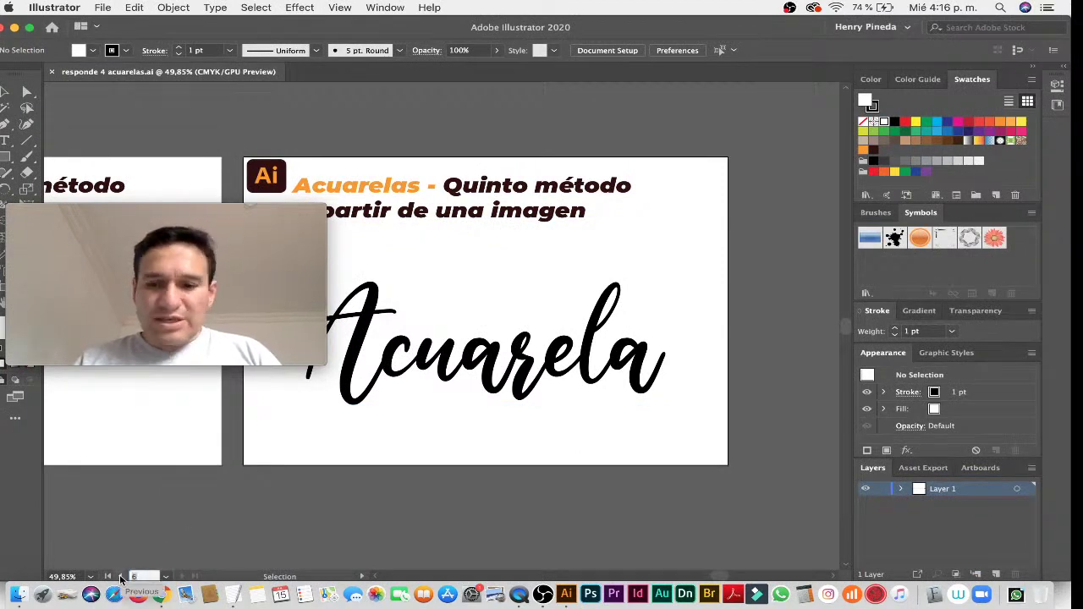
{"action": "type", "text": "1"}
{"action": "key", "text": "Return"}
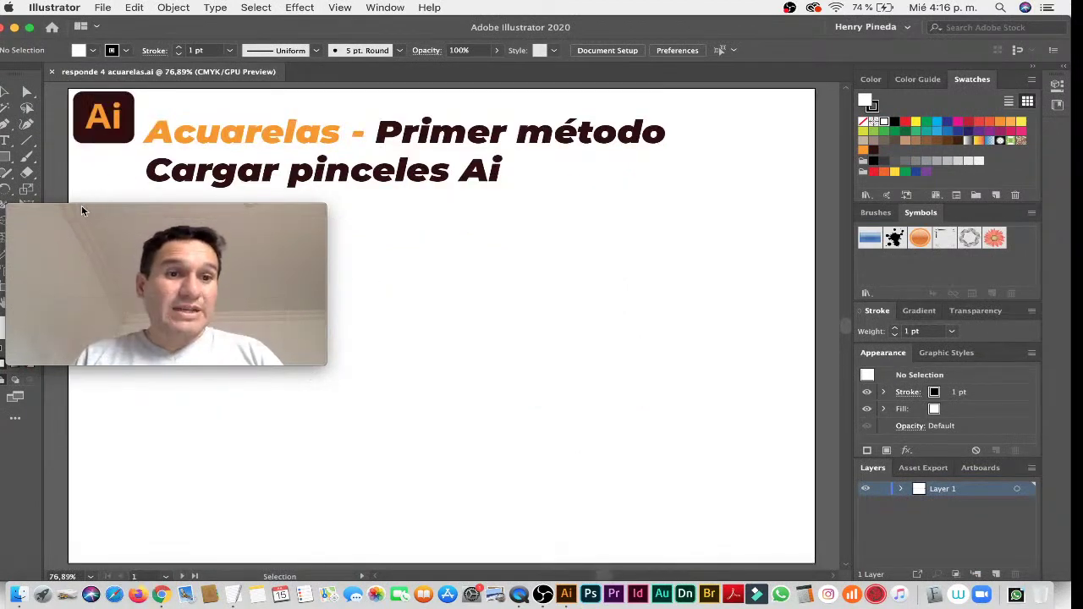
{"action": "left_click_drag", "start_coordinate": [81, 205], "coordinate": [886, 421]}
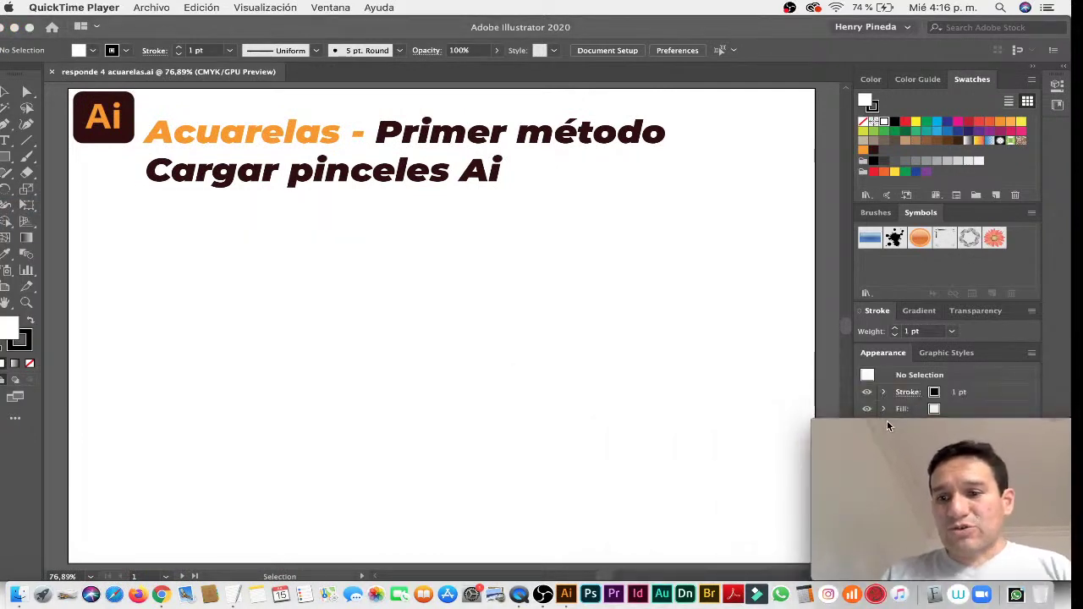
{"action": "left_click", "coordinate": [587, 413]}
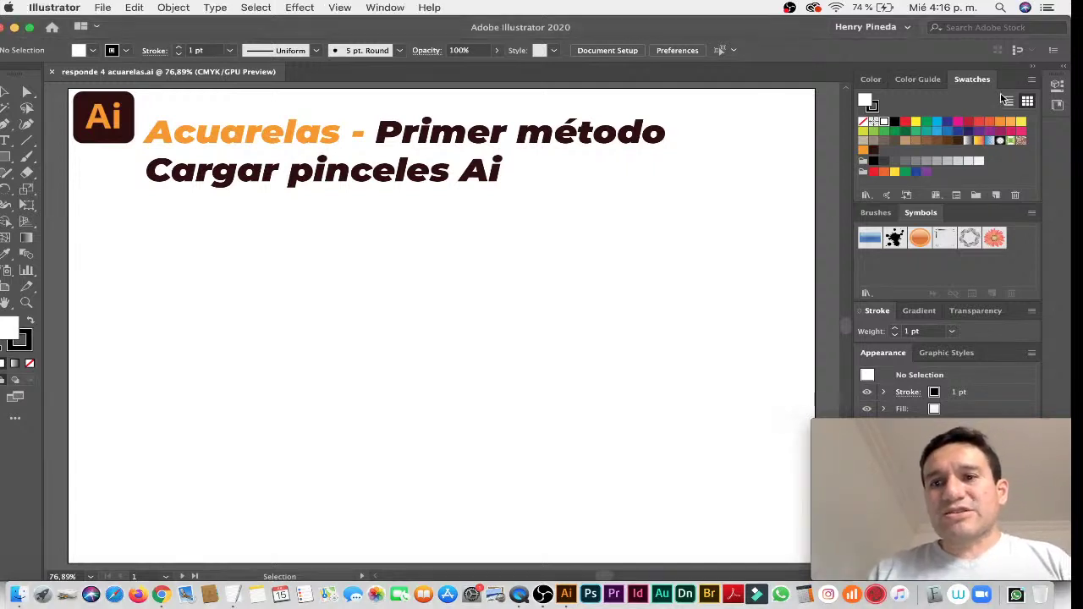
{"action": "left_click", "coordinate": [877, 213]}
Float the Brushes panel, make it taller, and bring up the brush libraries list
{"action": "left_click_drag", "start_coordinate": [877, 214], "coordinate": [678, 95]}
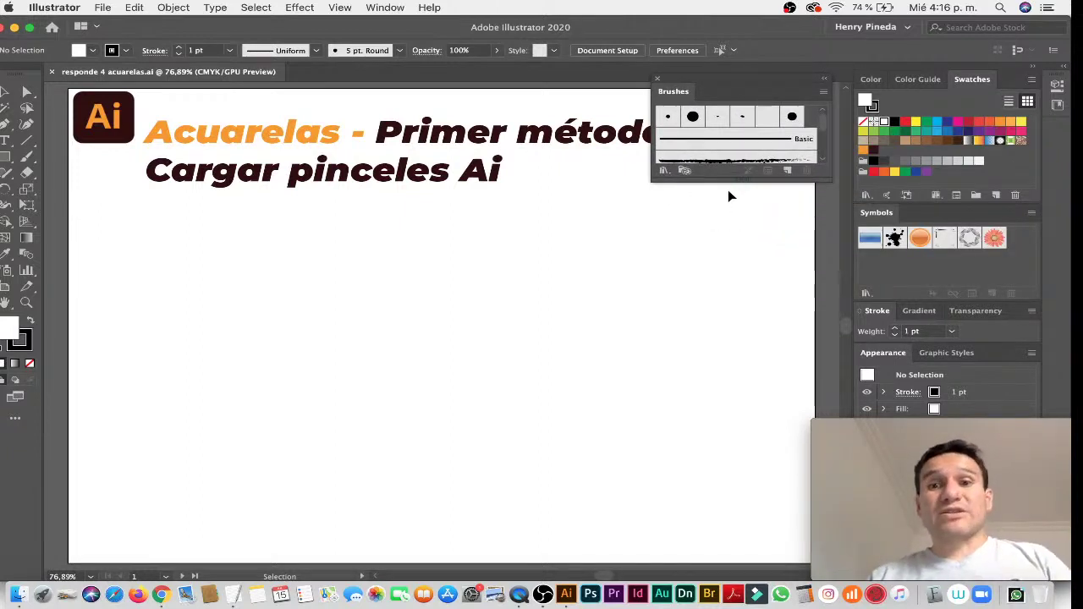
{"action": "left_click_drag", "start_coordinate": [755, 181], "coordinate": [758, 273]}
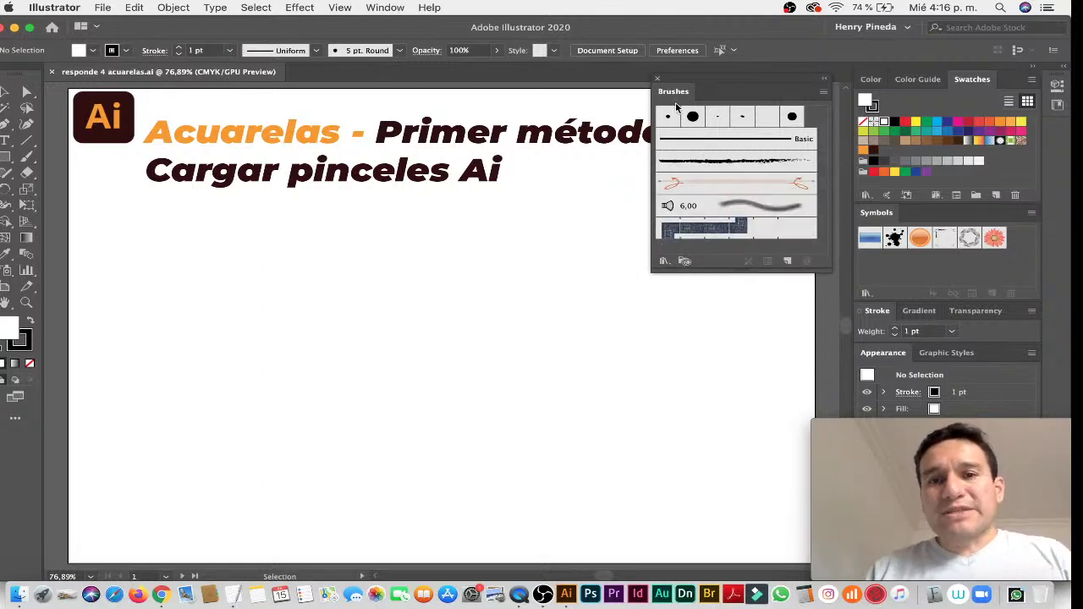
{"action": "left_click", "coordinate": [387, 8]}
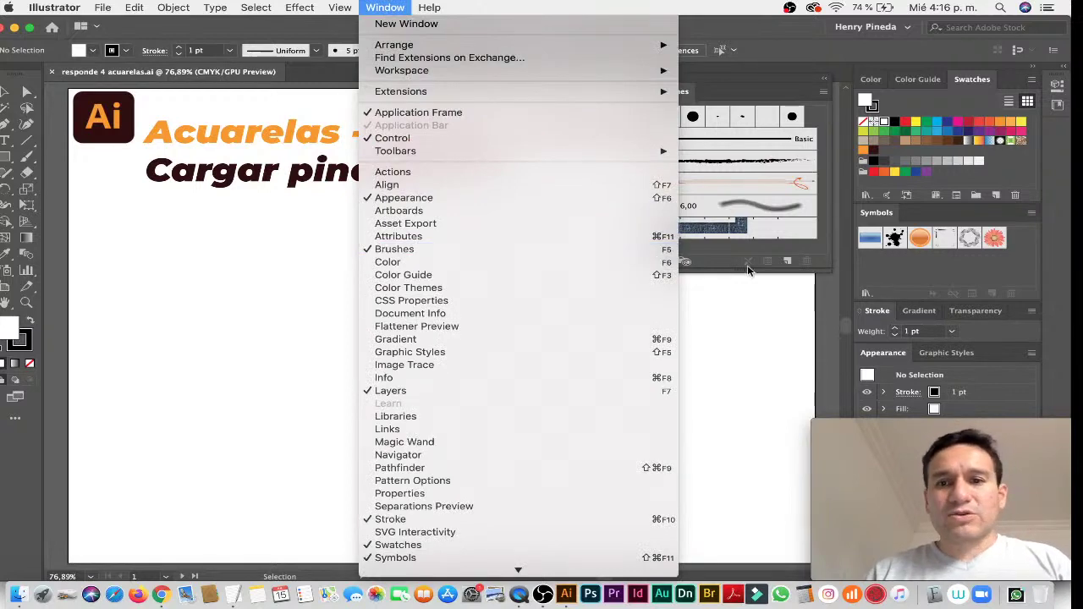
{"action": "left_click", "coordinate": [720, 272]}
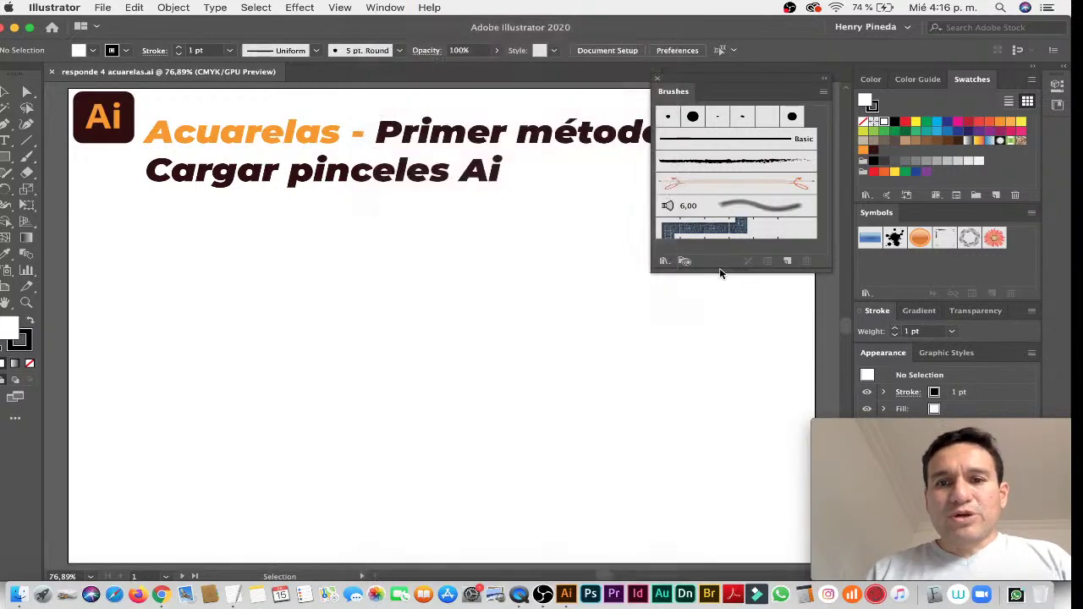
{"action": "left_click", "coordinate": [664, 262]}
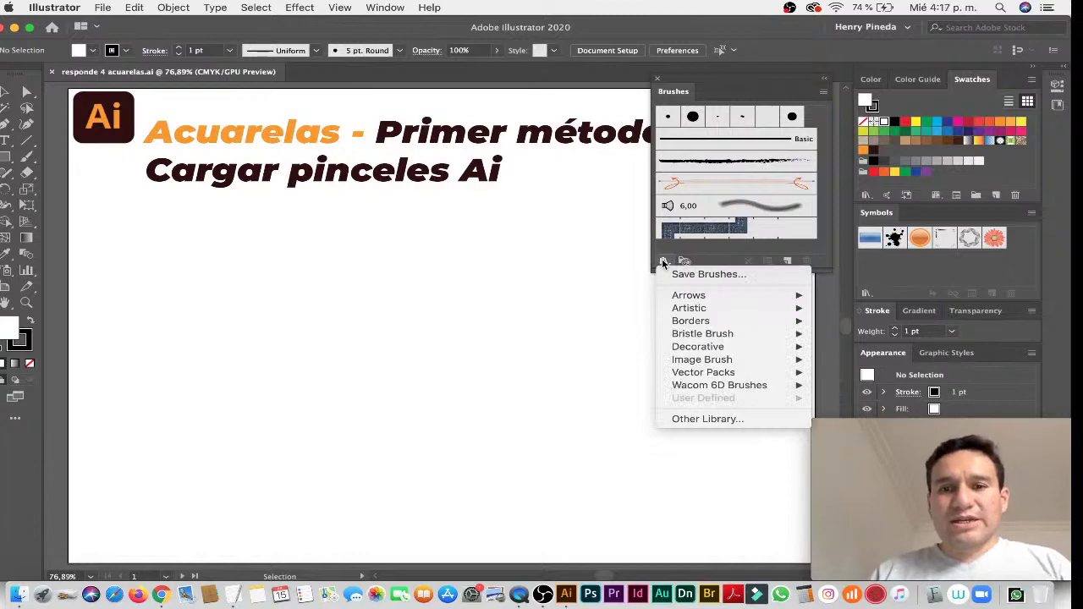
{"action": "mouse_move", "coordinate": [689, 309]}
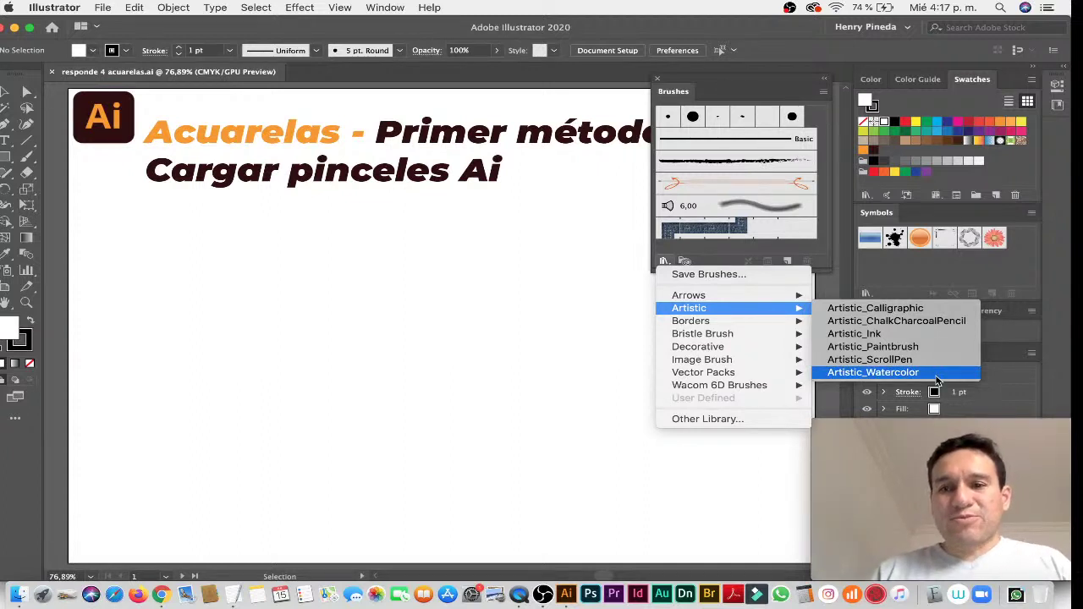
Open the Artistic_Watercolor library and enlarge it and the Brushes panel
{"action": "left_click", "coordinate": [873, 373]}
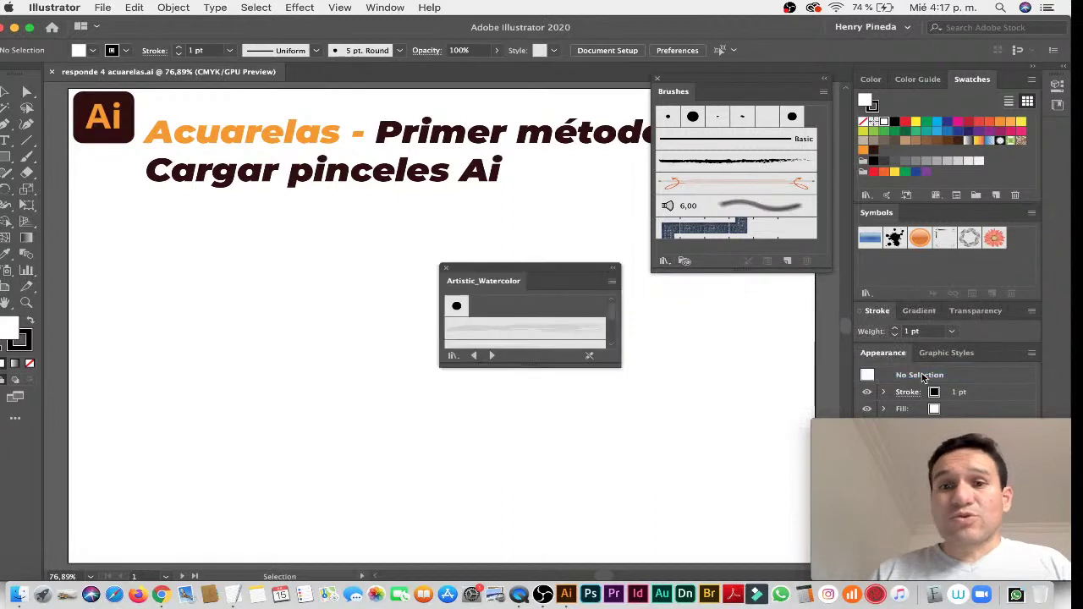
{"action": "left_click_drag", "start_coordinate": [501, 269], "coordinate": [495, 86]}
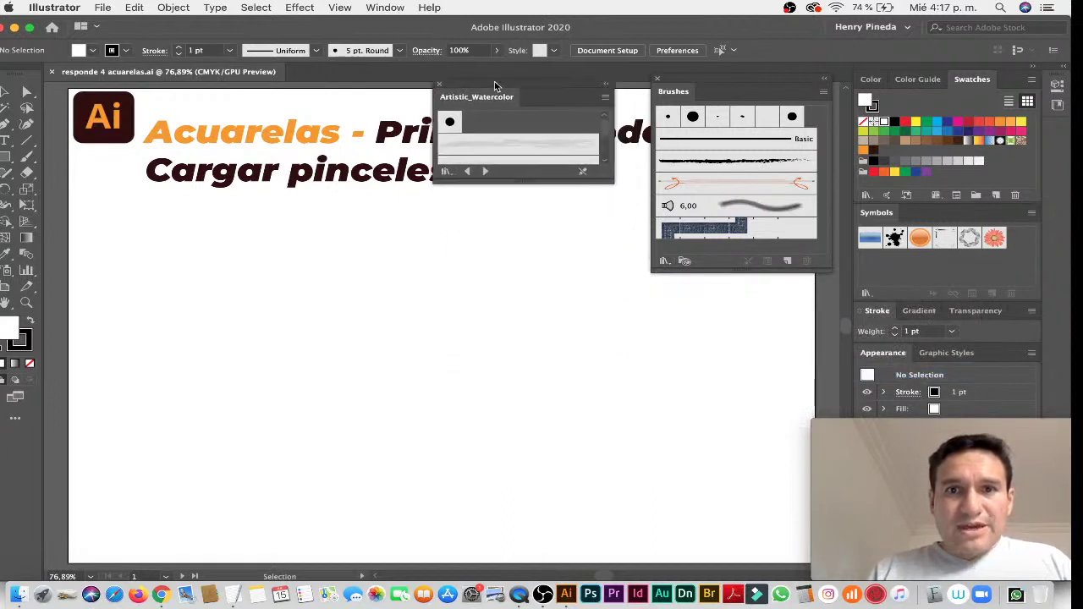
{"action": "left_click_drag", "start_coordinate": [524, 181], "coordinate": [525, 360]}
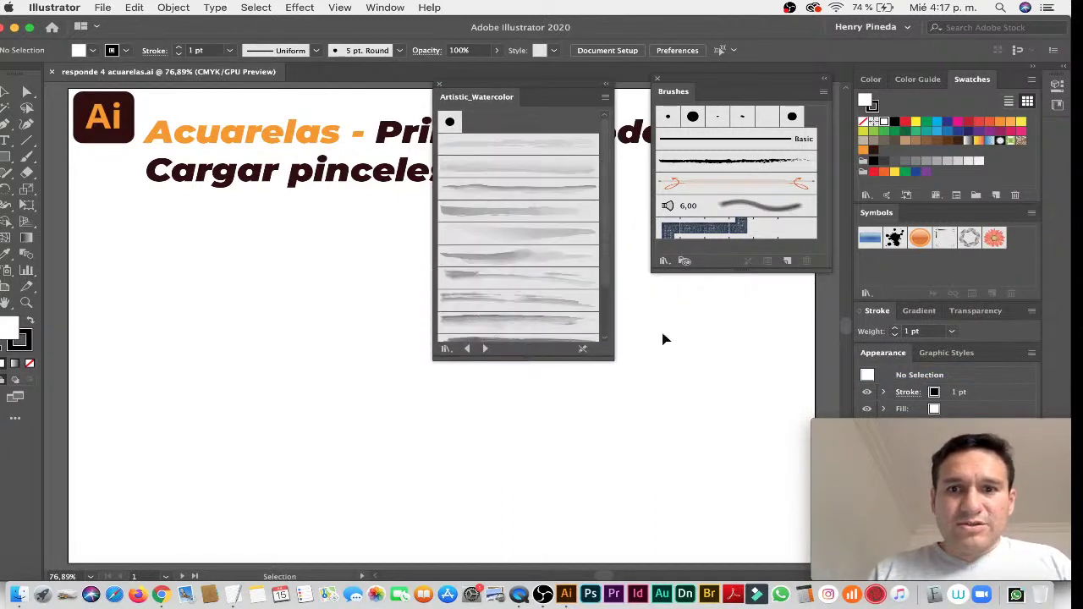
{"action": "left_click_drag", "start_coordinate": [745, 270], "coordinate": [746, 388]}
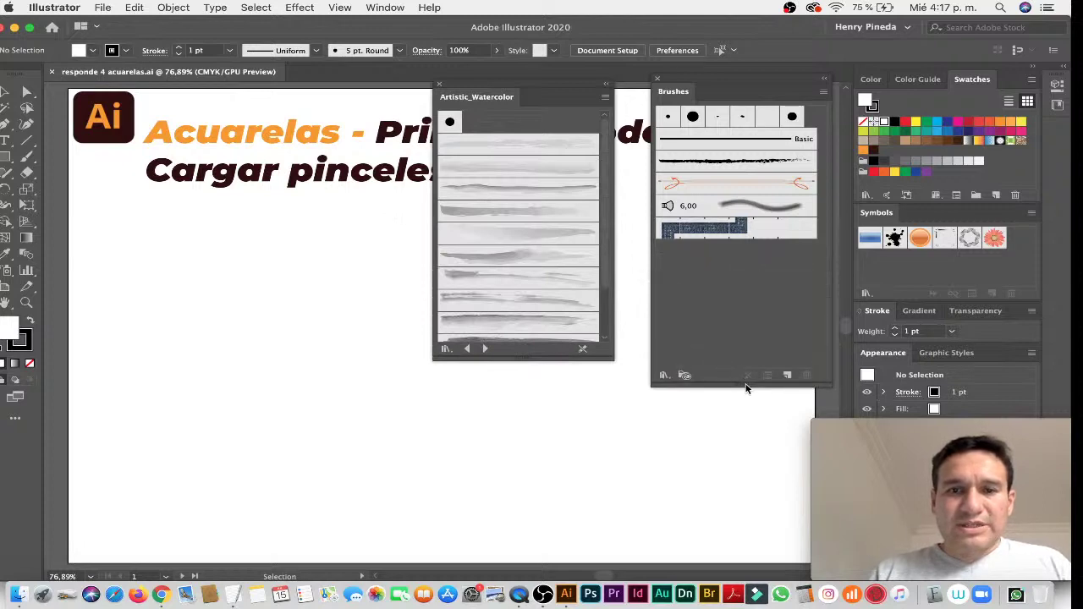
{"action": "left_click_drag", "start_coordinate": [544, 359], "coordinate": [546, 418]}
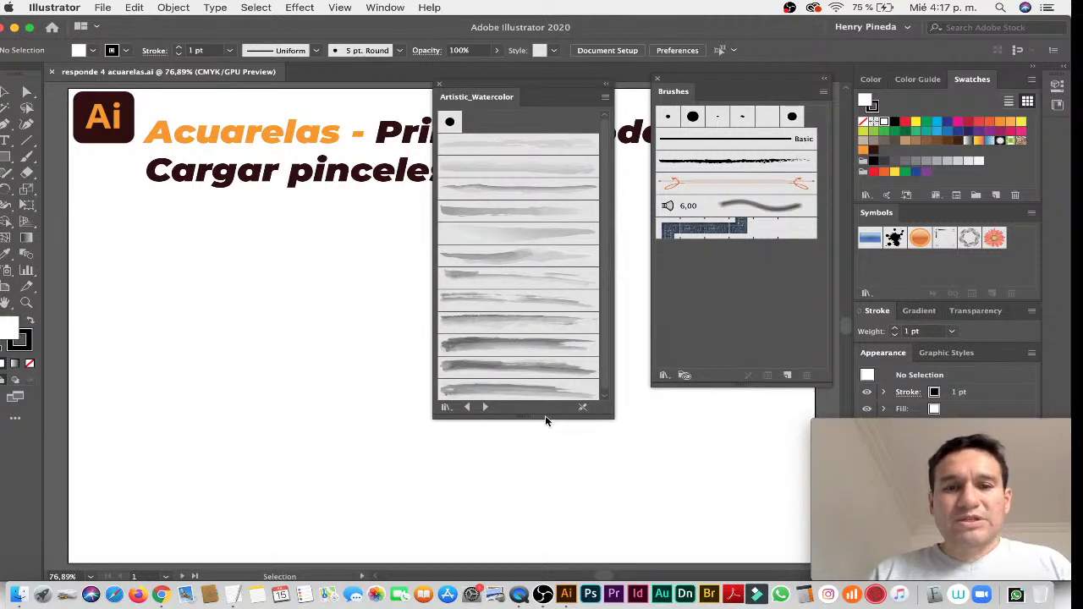
Add Light Wash - Thin, Watercolor - Thin and two other watercolor brushes, then close the library
{"action": "left_click", "coordinate": [489, 153]}
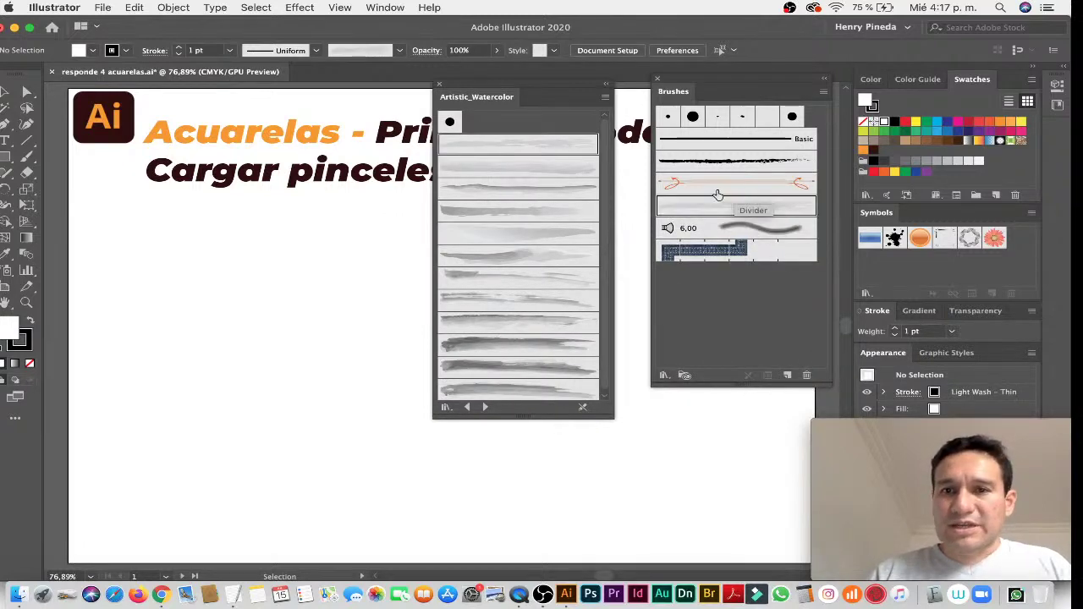
{"action": "left_click", "coordinate": [534, 167]}
{"action": "left_click", "coordinate": [525, 190]}
{"action": "left_click", "coordinate": [513, 217]}
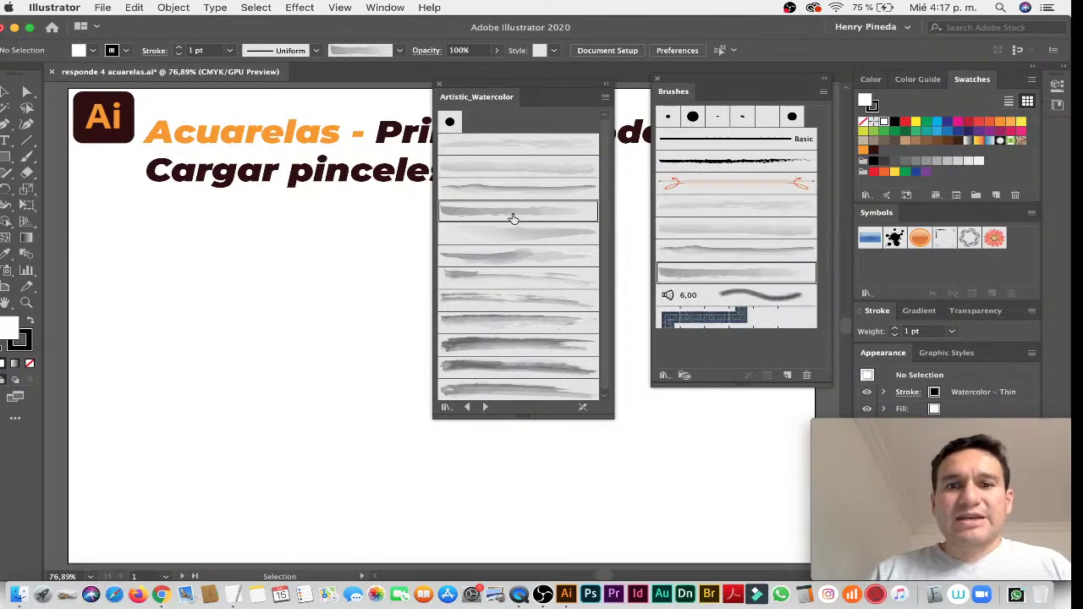
{"action": "left_click", "coordinate": [439, 86]}
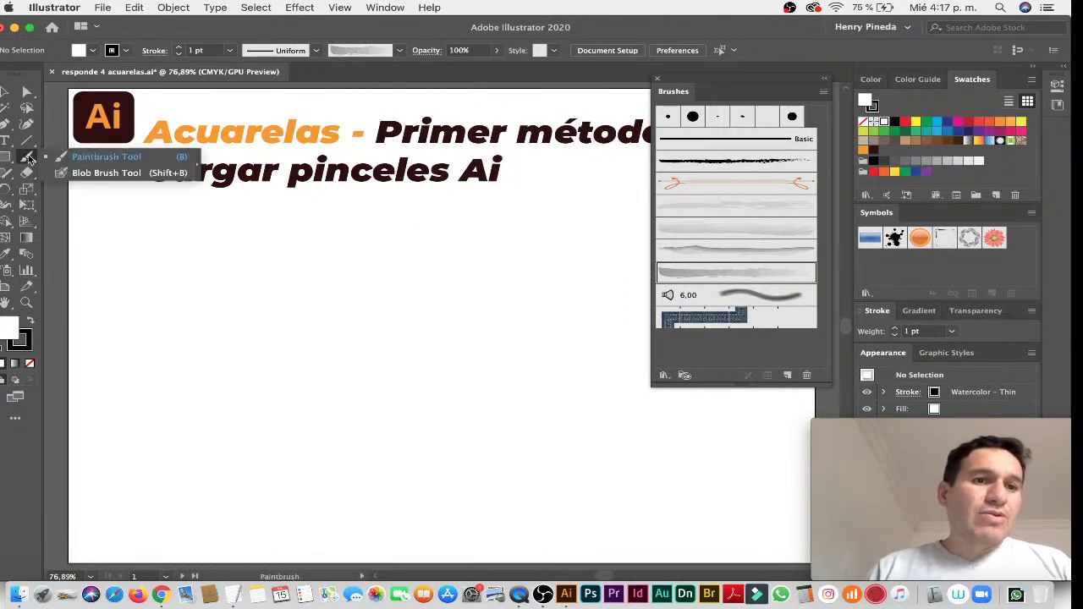
Paint a wavy Watercolor - Thin stroke across the artboard and select it
{"action": "left_click_drag", "start_coordinate": [27, 158], "coordinate": [85, 156]}
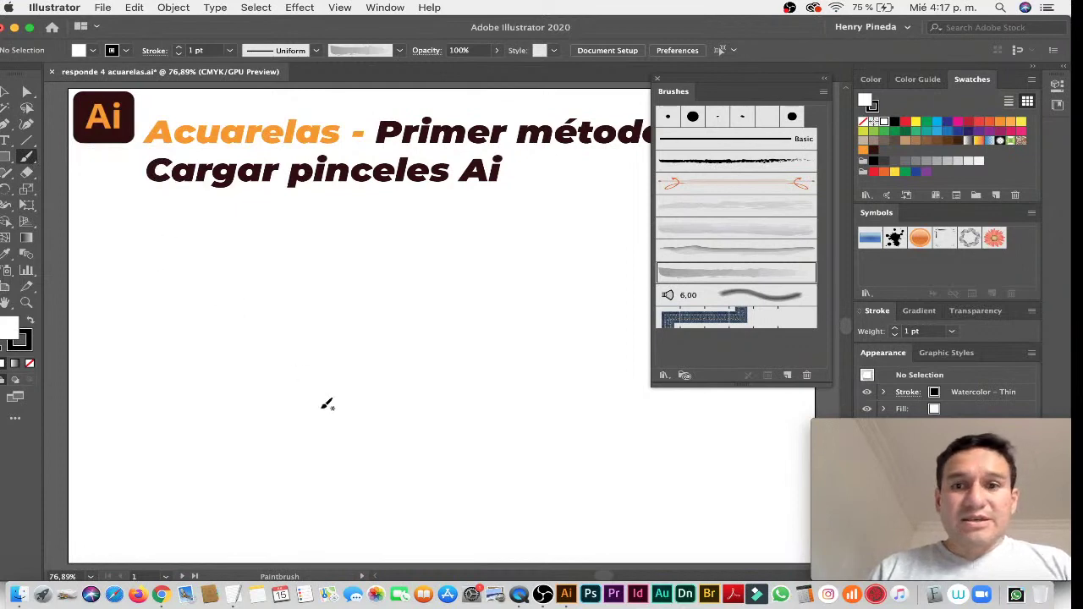
{"action": "left_click_drag", "start_coordinate": [452, 328], "coordinate": [523, 282]}
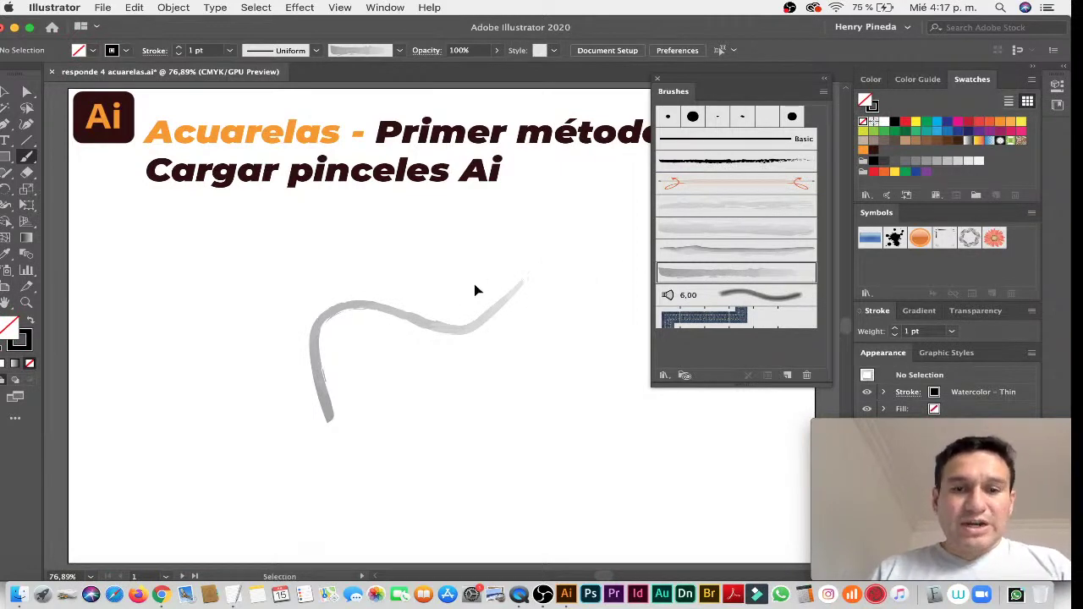
{"action": "left_click_drag", "start_coordinate": [420, 350], "coordinate": [422, 349]}
{"action": "key", "text": "b"}
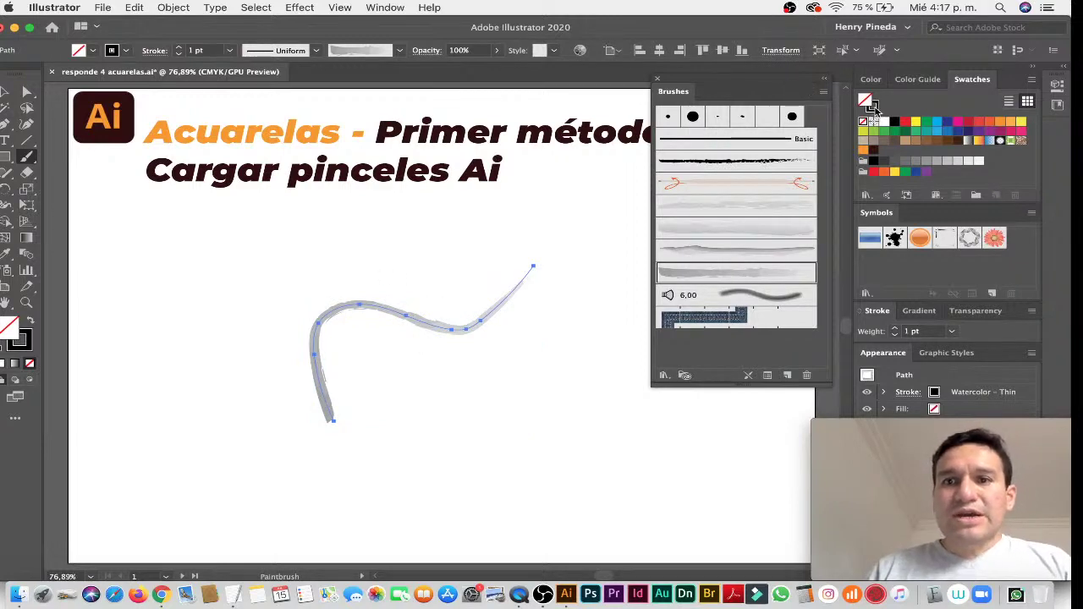
Recolor the stroke pink after trying red and orange swatches
{"action": "left_click", "coordinate": [904, 123]}
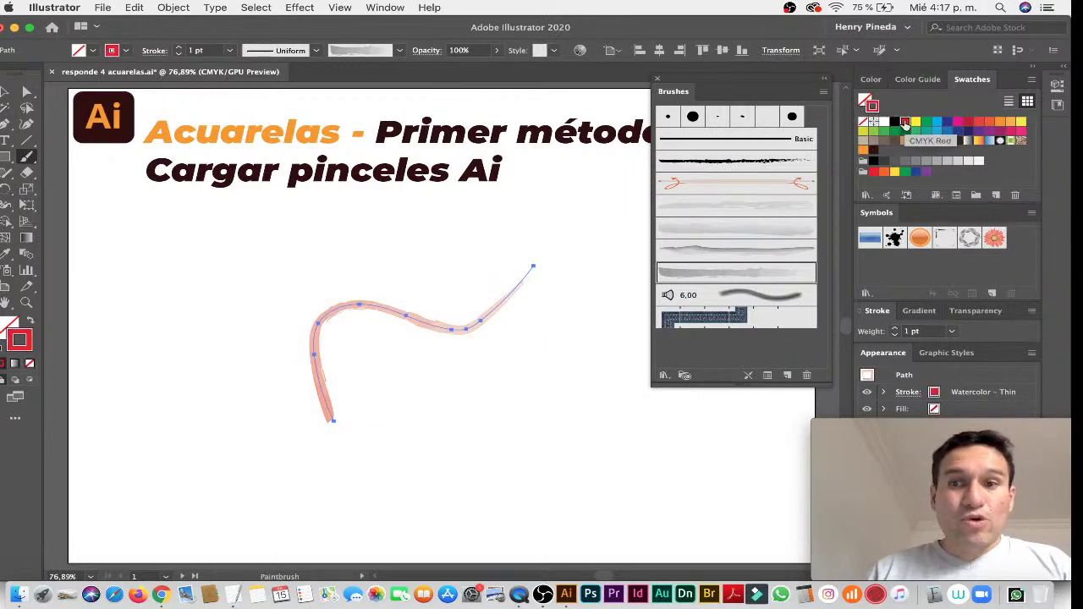
{"action": "left_click", "coordinate": [1002, 123]}
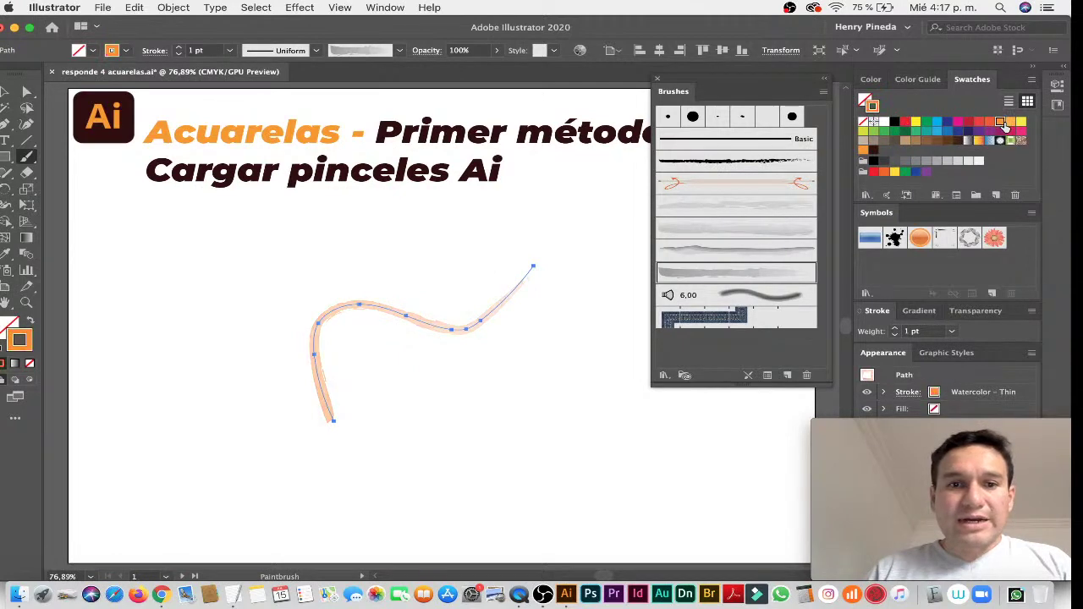
{"action": "left_click", "coordinate": [979, 142]}
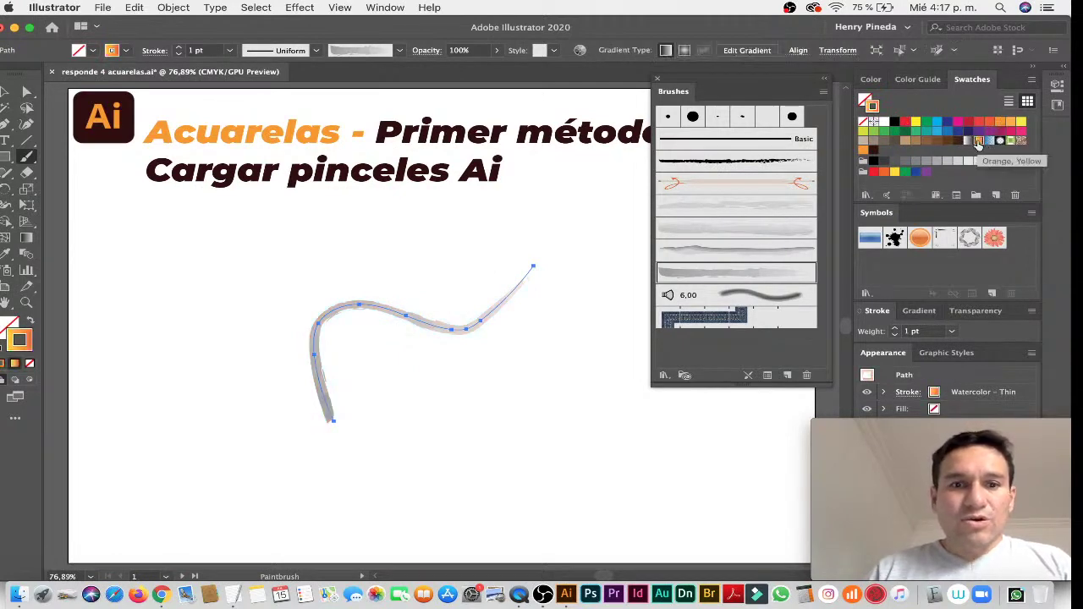
{"action": "left_click", "coordinate": [1001, 133]}
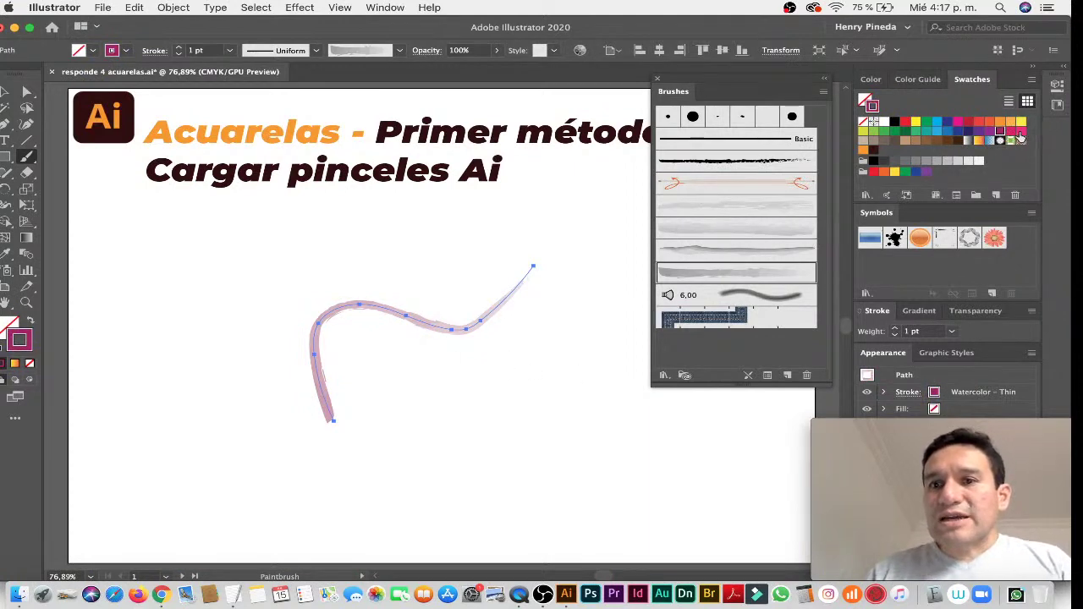
Paint a pink curve and small inner strokes with the Watercolor - Blend brush
{"action": "left_click", "coordinate": [434, 404], "text": "super"}
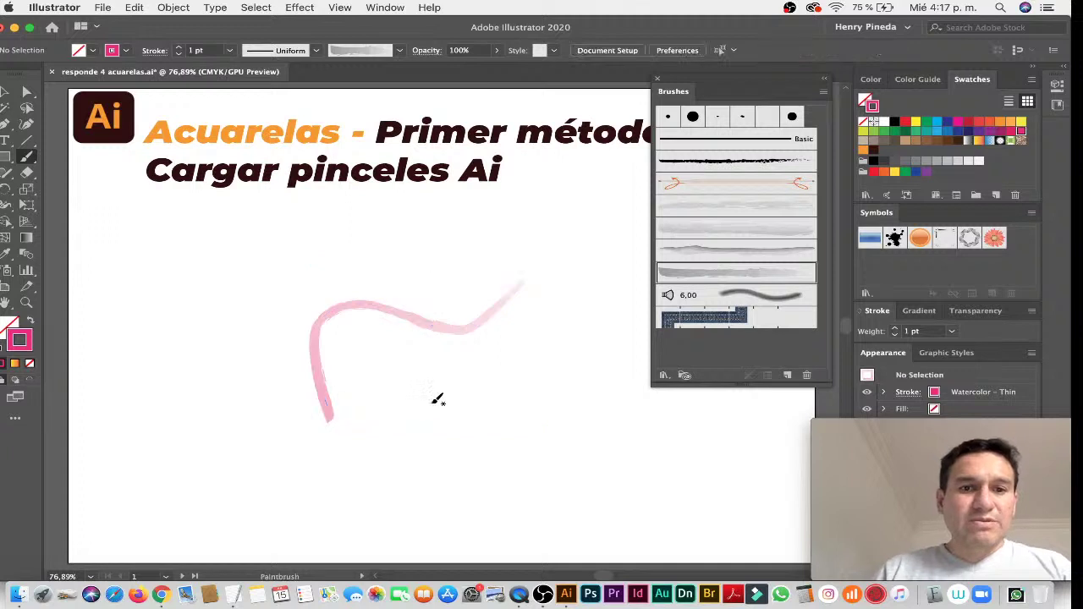
{"action": "left_click", "coordinate": [684, 250]}
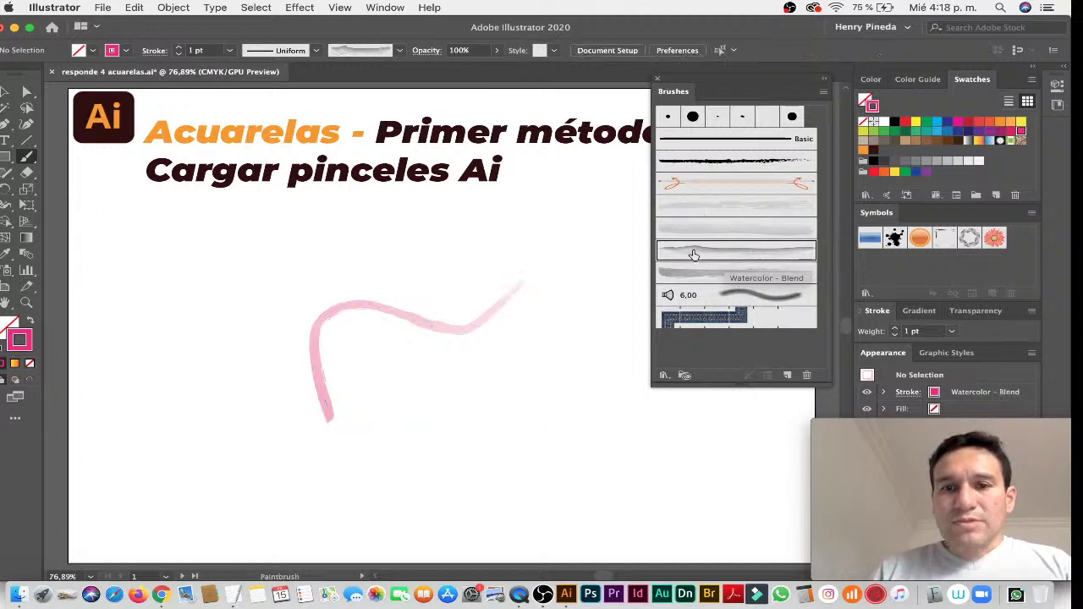
{"action": "left_click_drag", "start_coordinate": [154, 433], "coordinate": [484, 406]}
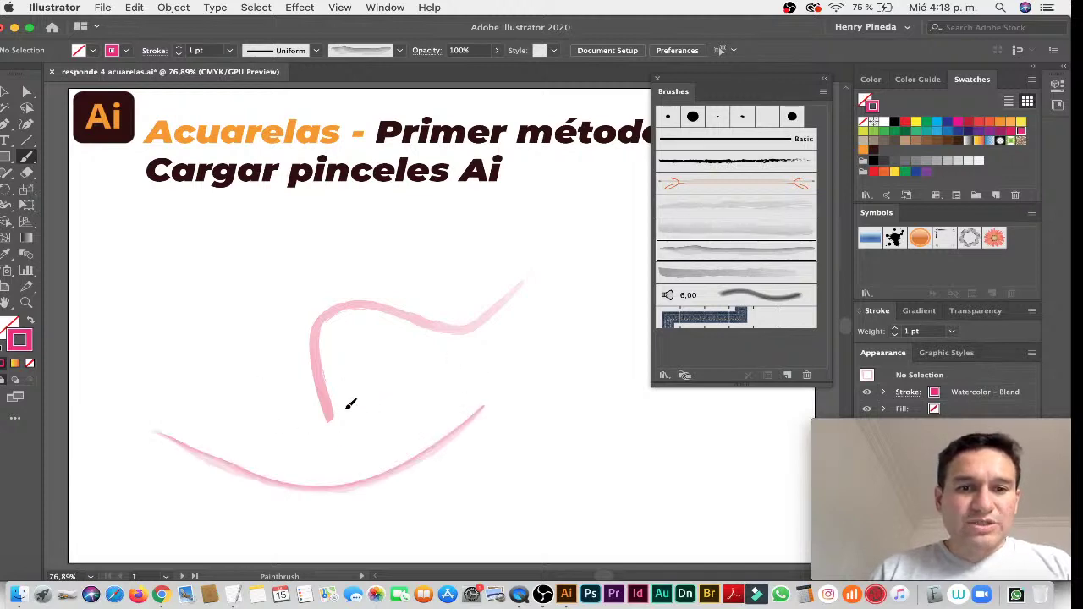
{"action": "left_click_drag", "start_coordinate": [389, 359], "coordinate": [404, 385]}
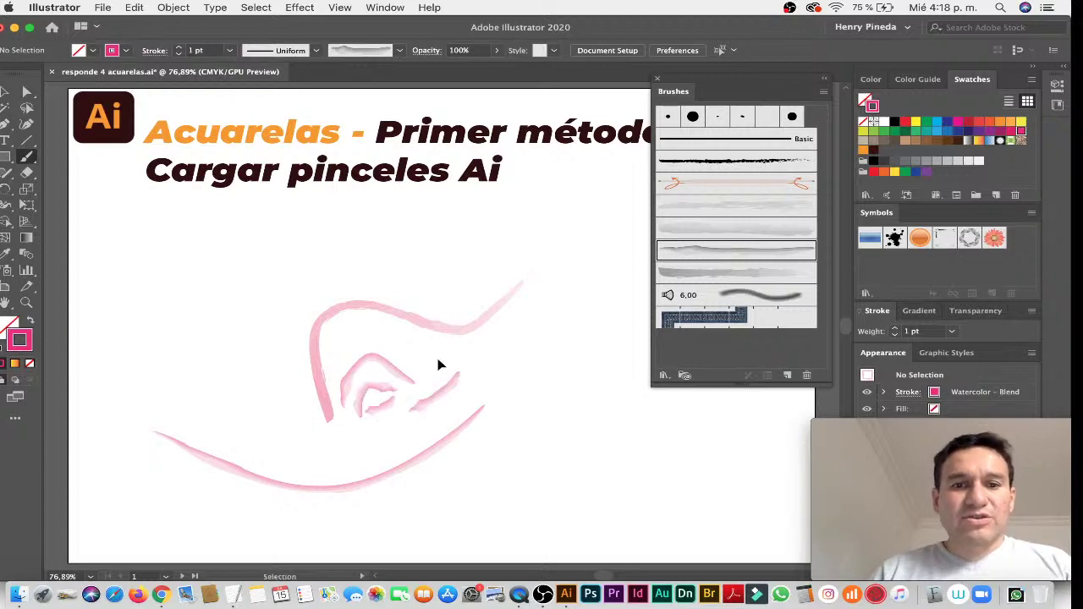
Turn the small inner strokes light blue, deselect, and show artboard 2
{"action": "left_click_drag", "start_coordinate": [437, 359], "coordinate": [374, 423]}
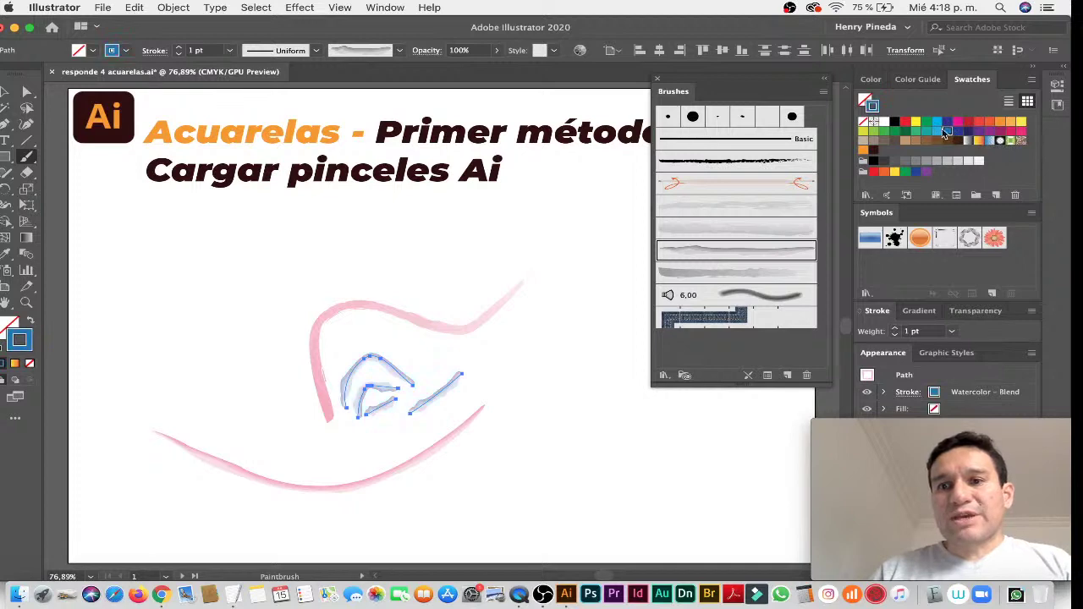
{"action": "left_click", "coordinate": [939, 134]}
{"action": "key", "text": "ctrl+shift+a"}
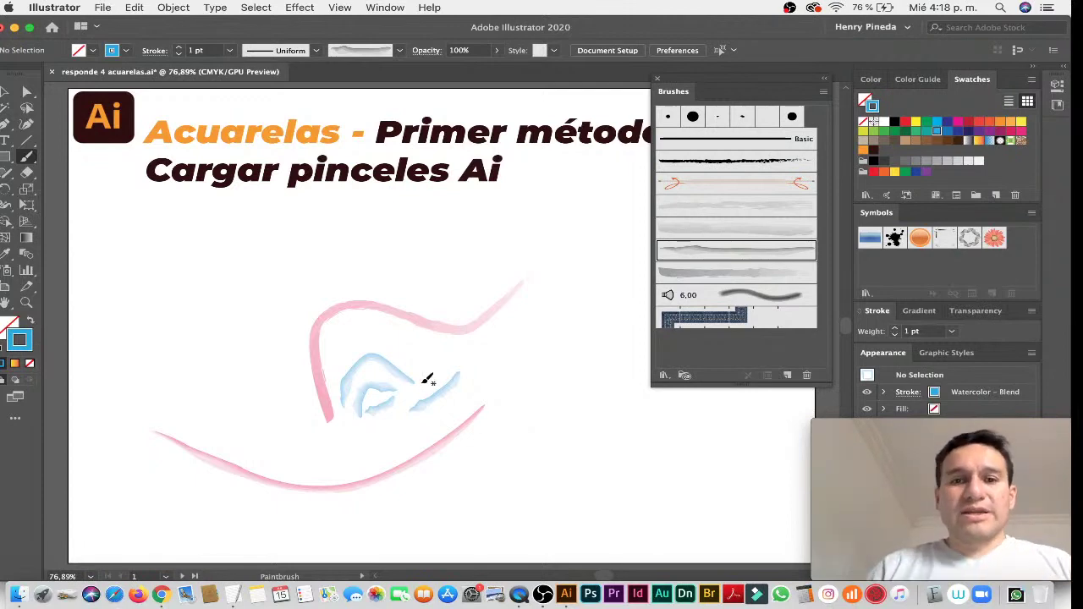
{"action": "left_click", "coordinate": [183, 577]}
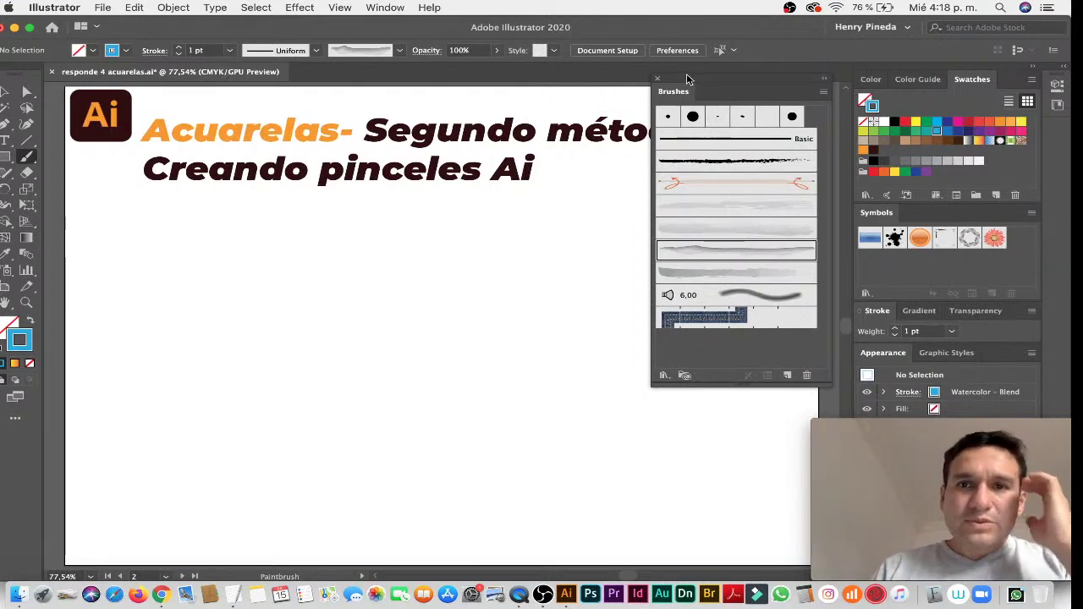
Create a new brush from the Brushes panel, choosing Bristle Brush as its type
{"action": "mouse_move", "coordinate": [688, 79]}
{"action": "left_mouse_down"}
{"action": "mouse_move", "coordinate": [631, 79]}
{"action": "mouse_move", "coordinate": [679, 66]}
{"action": "left_mouse_up"}
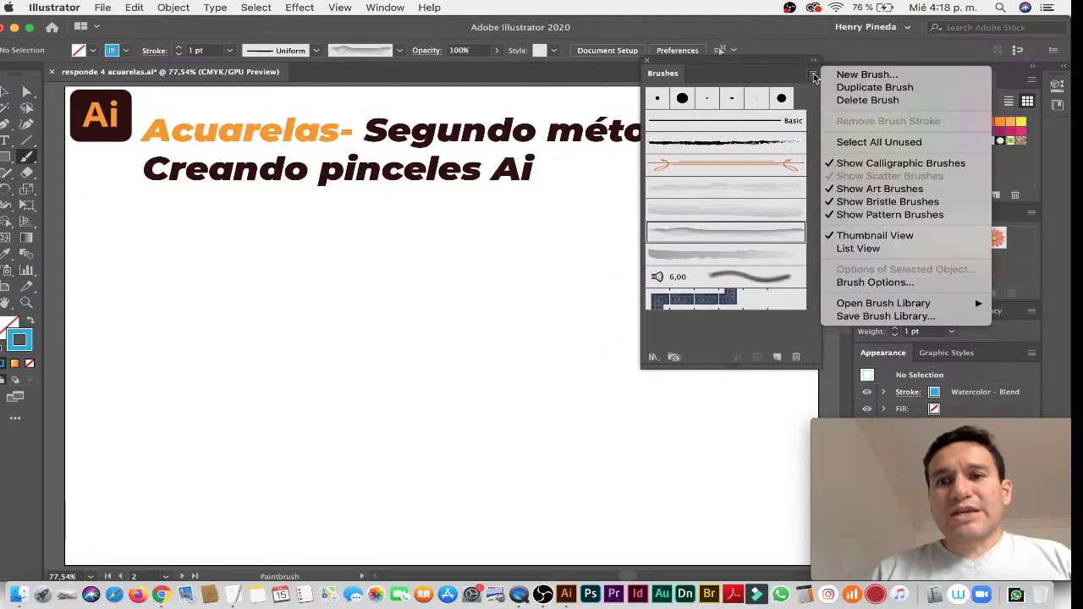
{"action": "left_click", "coordinate": [857, 75]}
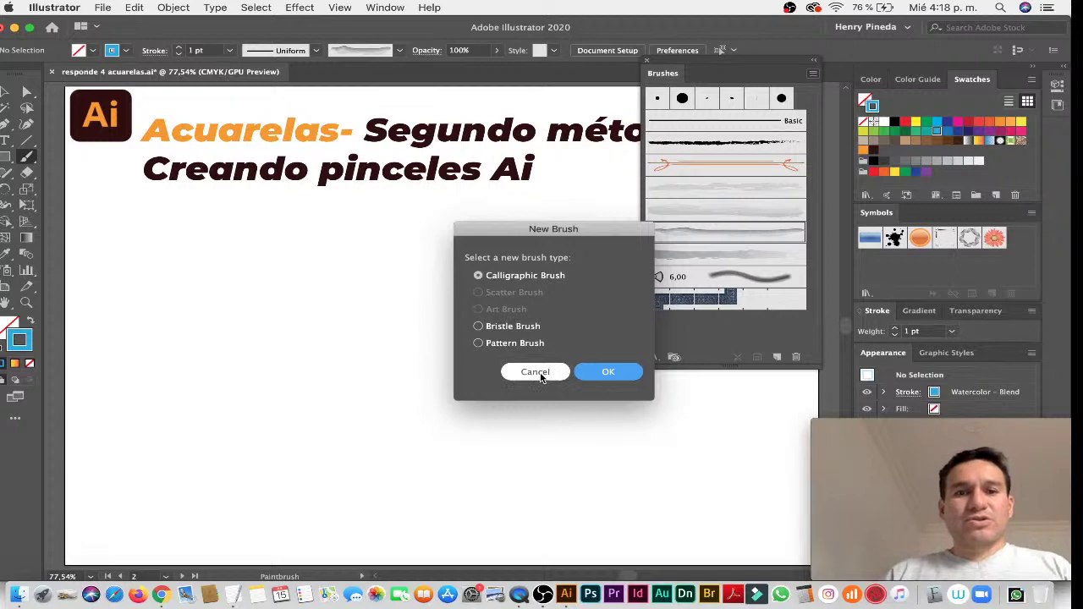
{"action": "left_click", "coordinate": [530, 330]}
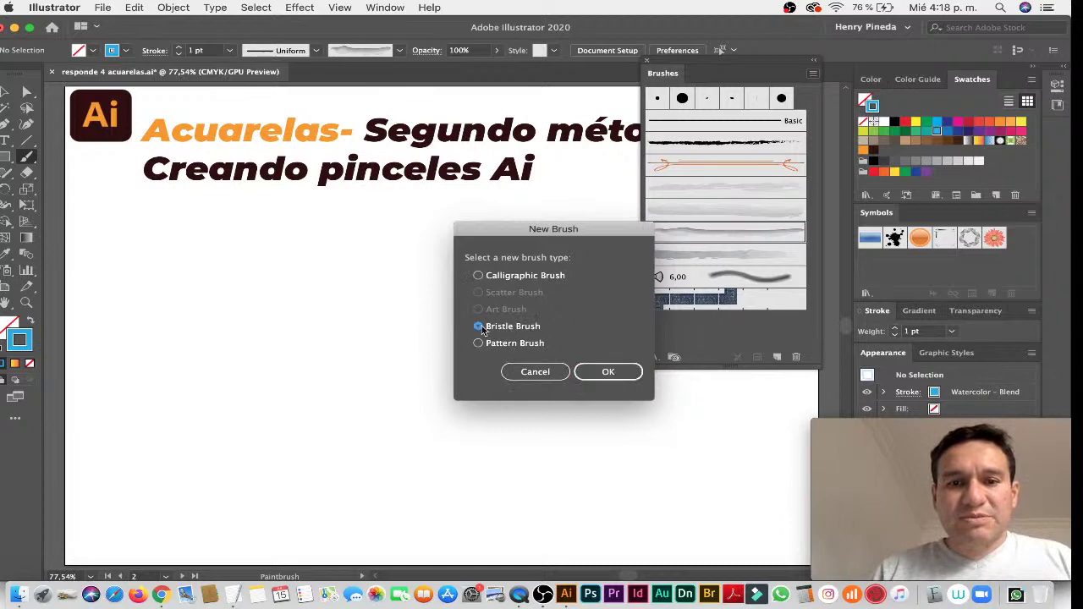
{"action": "left_click", "coordinate": [603, 373]}
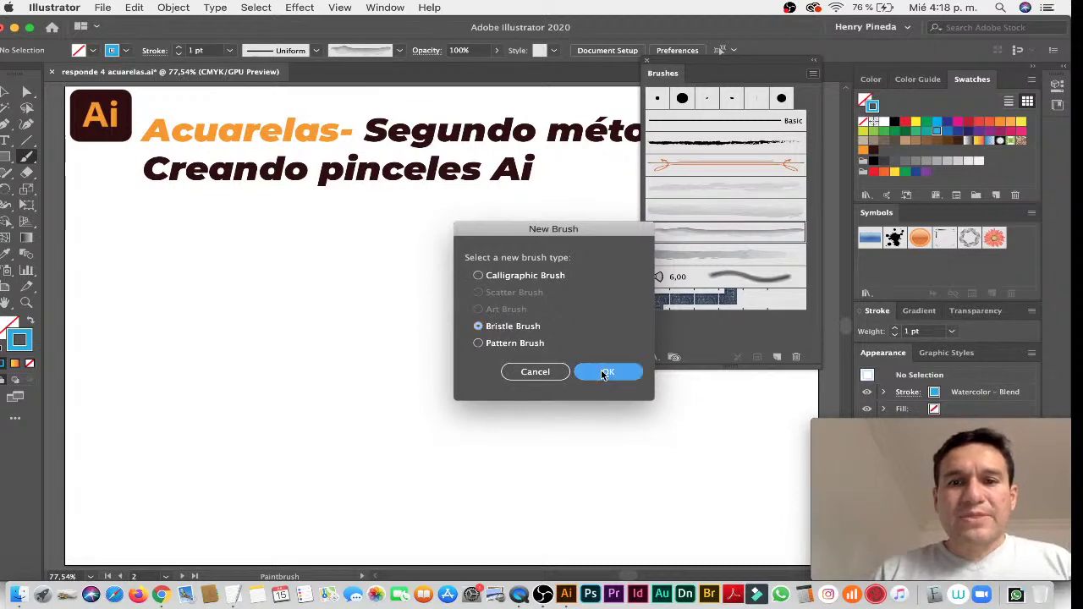
Choose Flat Fan as the bristle tip shape after briefly trying Round Blunt
{"action": "left_click_drag", "start_coordinate": [553, 171], "coordinate": [371, 74]}
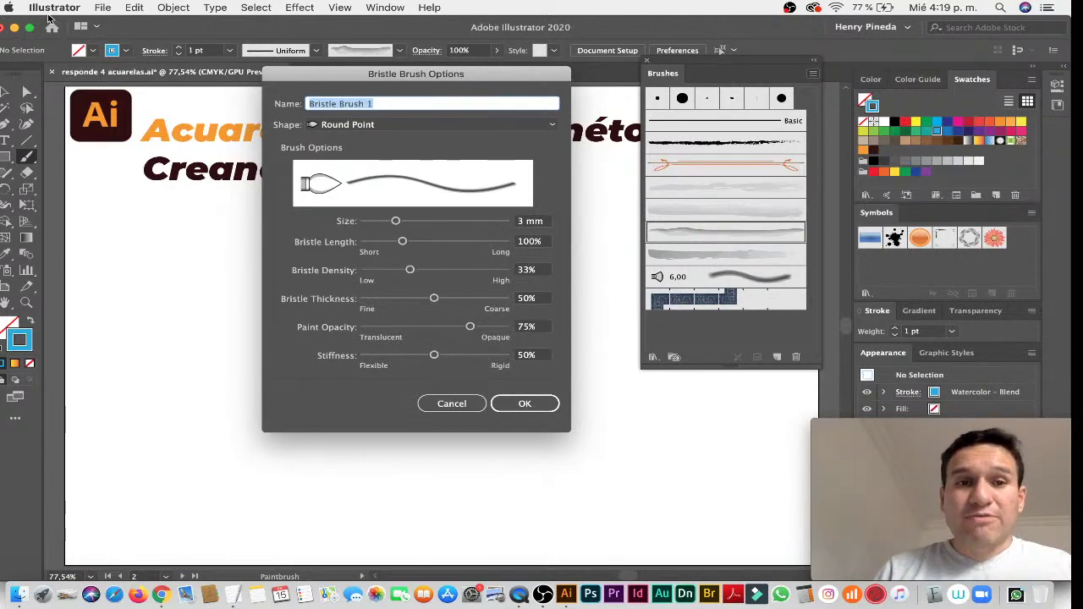
{"action": "left_click", "coordinate": [336, 127]}
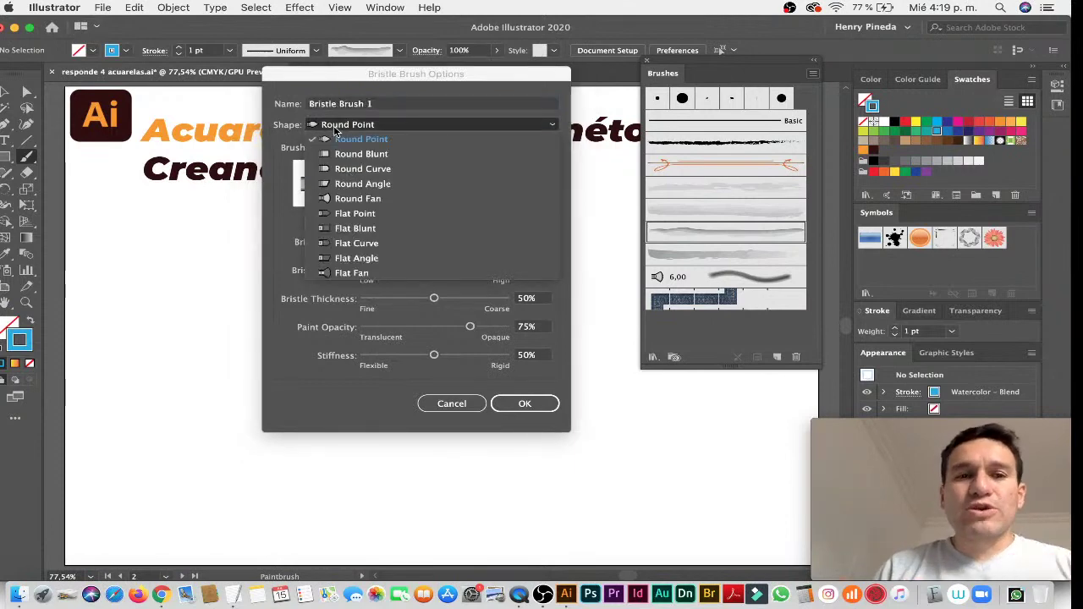
{"action": "left_click", "coordinate": [287, 81]}
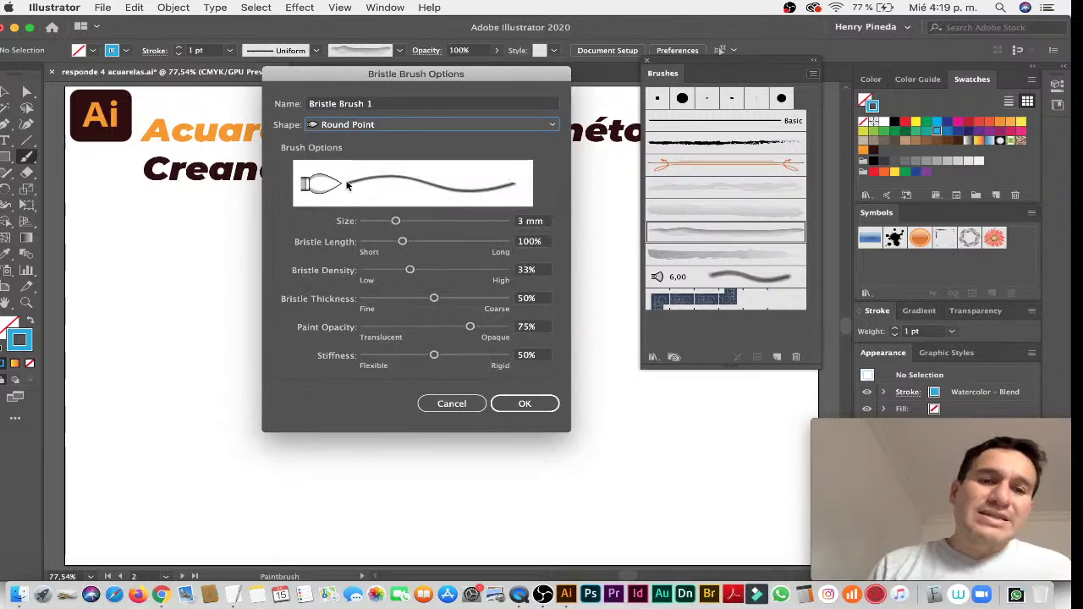
{"action": "left_click", "coordinate": [415, 130]}
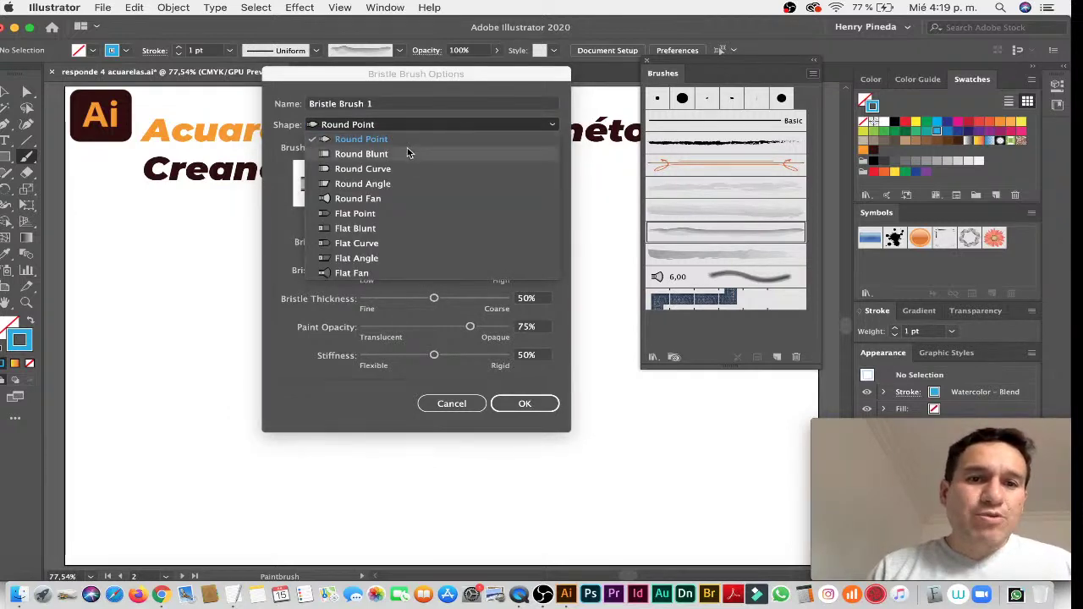
{"action": "left_click", "coordinate": [407, 147]}
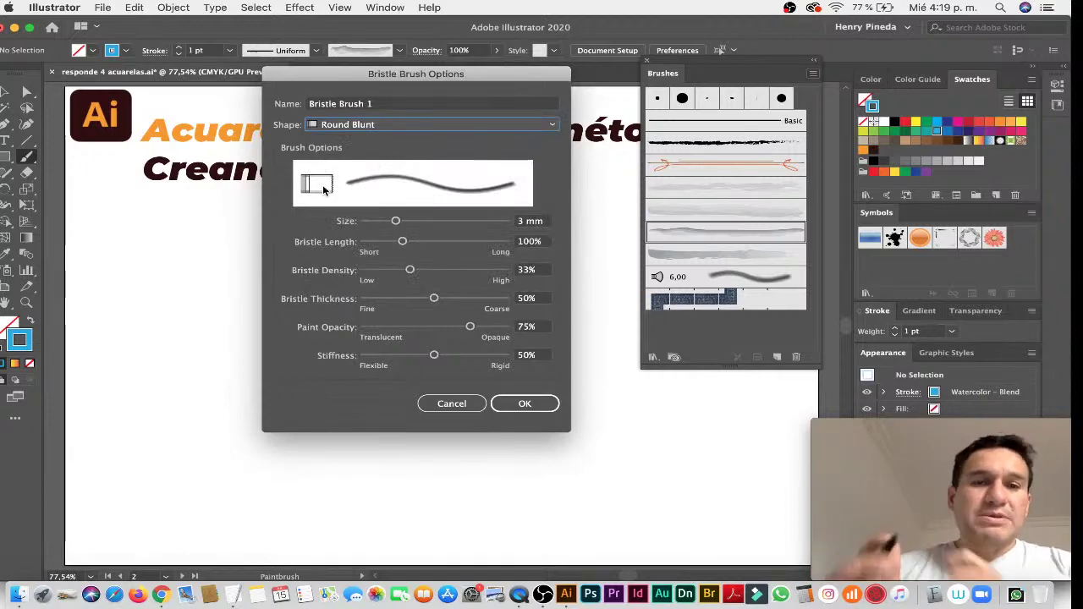
{"action": "left_click", "coordinate": [382, 126]}
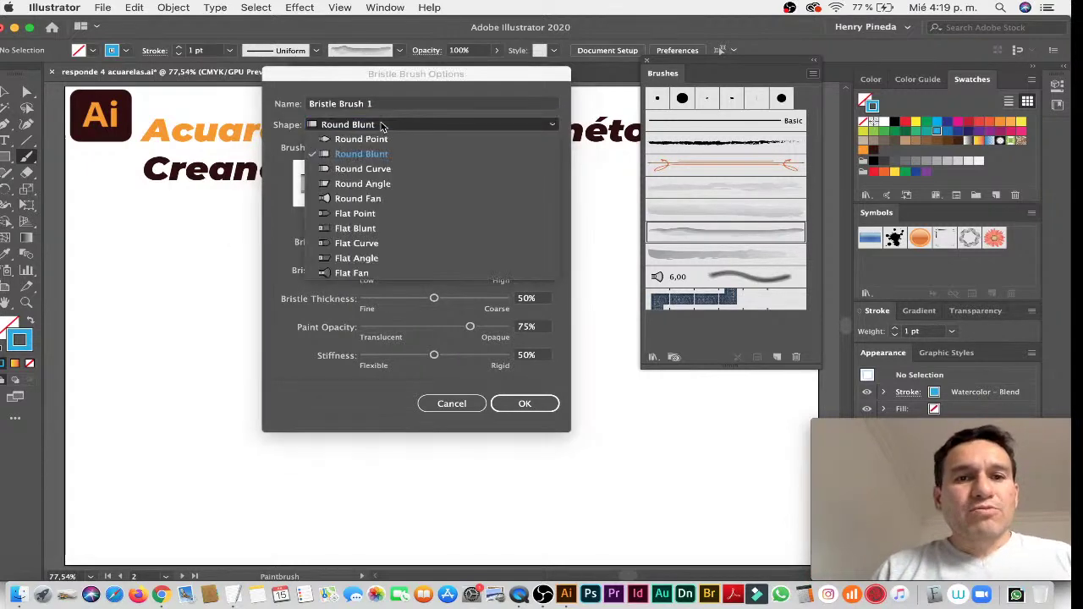
{"action": "left_click", "coordinate": [362, 273]}
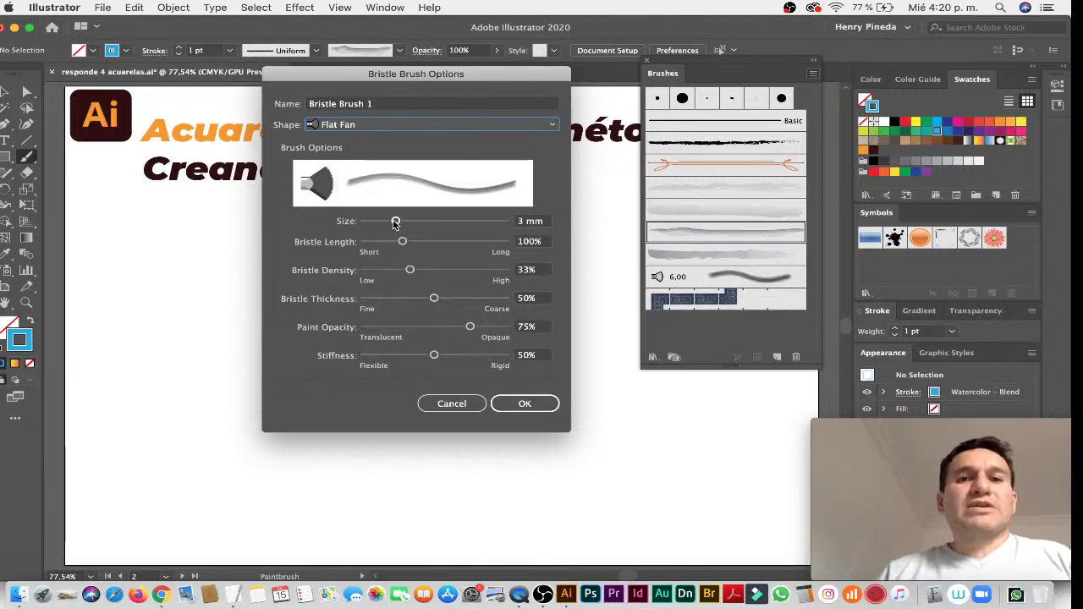
Set size 1,85 mm, length 59%, density 16%, thickness 25%, opacity 24%, and adjust stiffness
{"action": "mouse_move", "coordinate": [395, 221]}
{"action": "left_mouse_down"}
{"action": "mouse_move", "coordinate": [369, 222]}
{"action": "mouse_move", "coordinate": [430, 221]}
{"action": "mouse_move", "coordinate": [376, 222]}
{"action": "mouse_move", "coordinate": [382, 244]}
{"action": "left_mouse_up"}
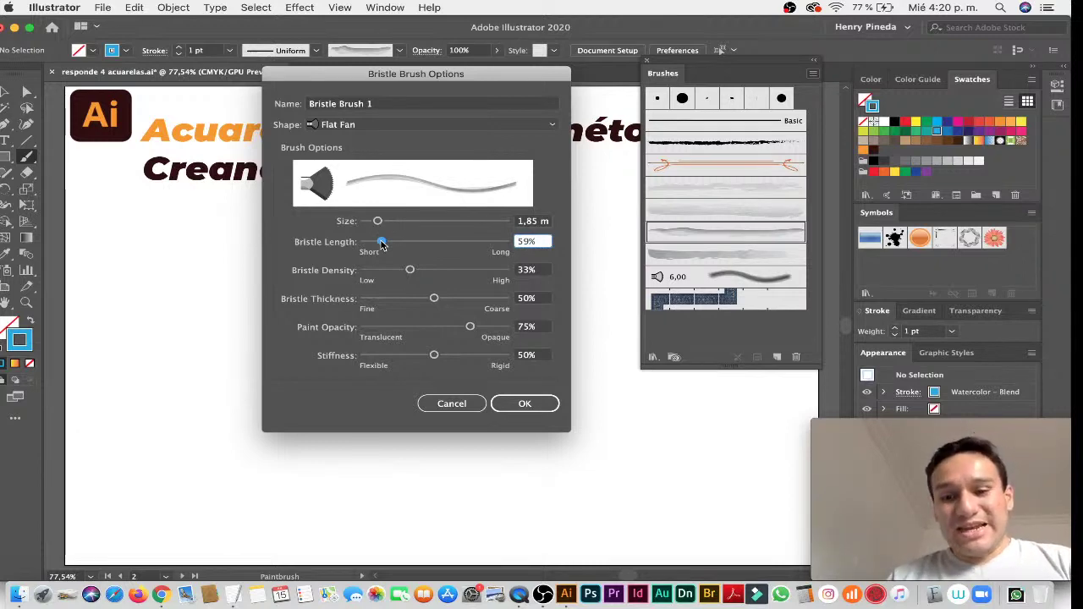
{"action": "left_click_drag", "start_coordinate": [402, 270], "coordinate": [385, 270]}
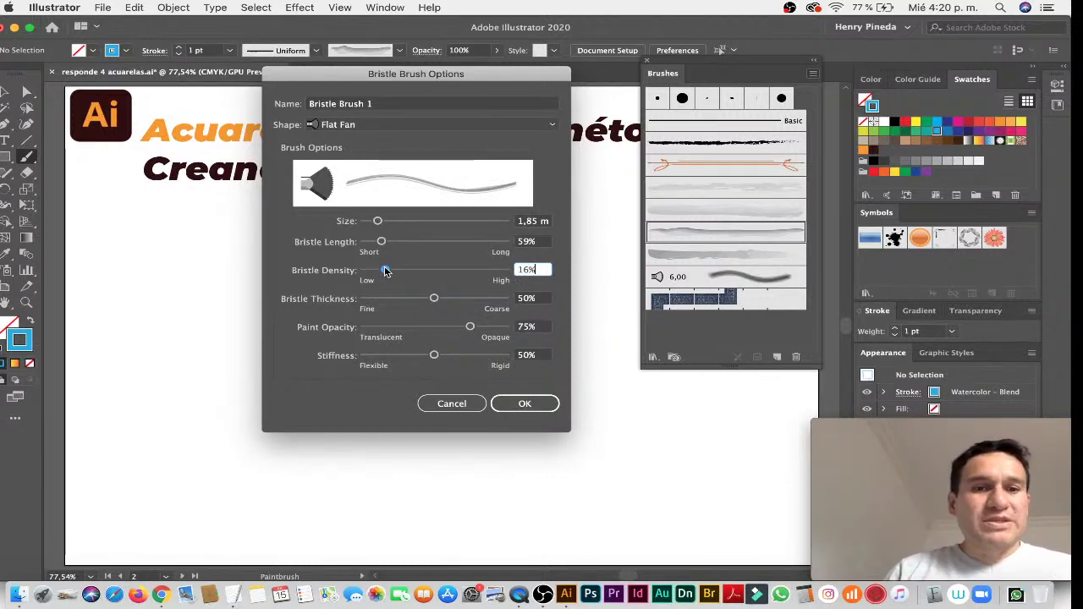
{"action": "left_click_drag", "start_coordinate": [431, 298], "coordinate": [399, 299]}
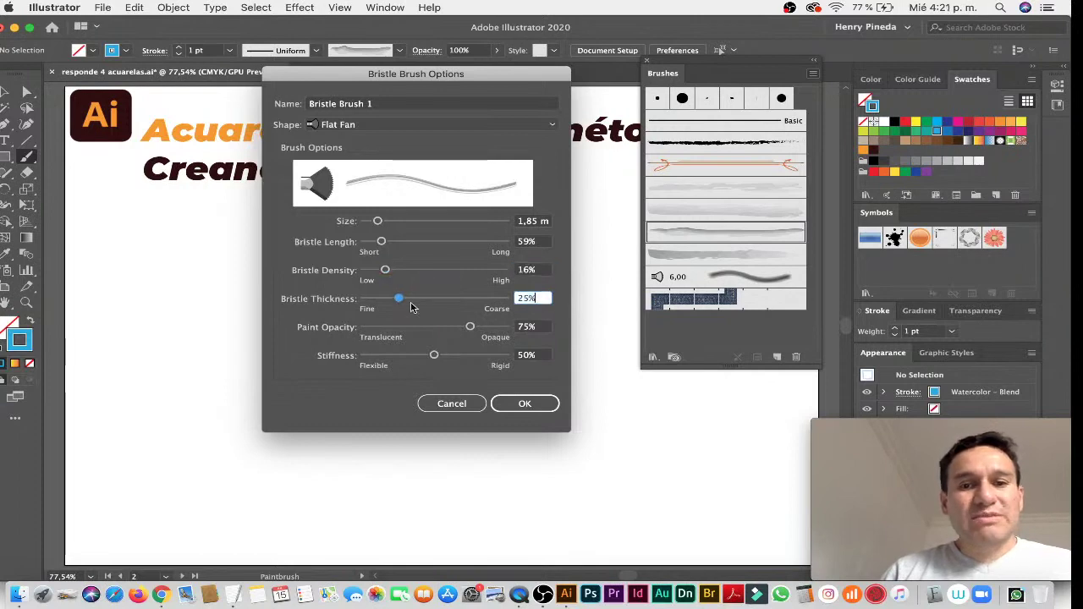
{"action": "mouse_move", "coordinate": [471, 327]}
{"action": "left_mouse_down"}
{"action": "mouse_move", "coordinate": [392, 336]}
{"action": "mouse_move", "coordinate": [423, 336]}
{"action": "left_mouse_up"}
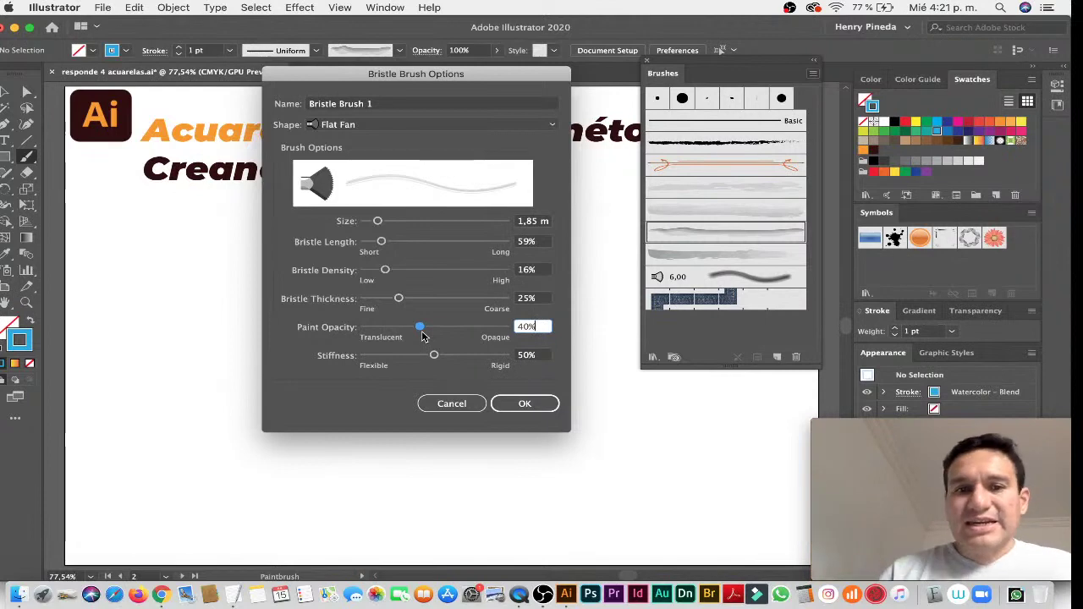
{"action": "left_click_drag", "start_coordinate": [437, 336], "coordinate": [480, 334]}
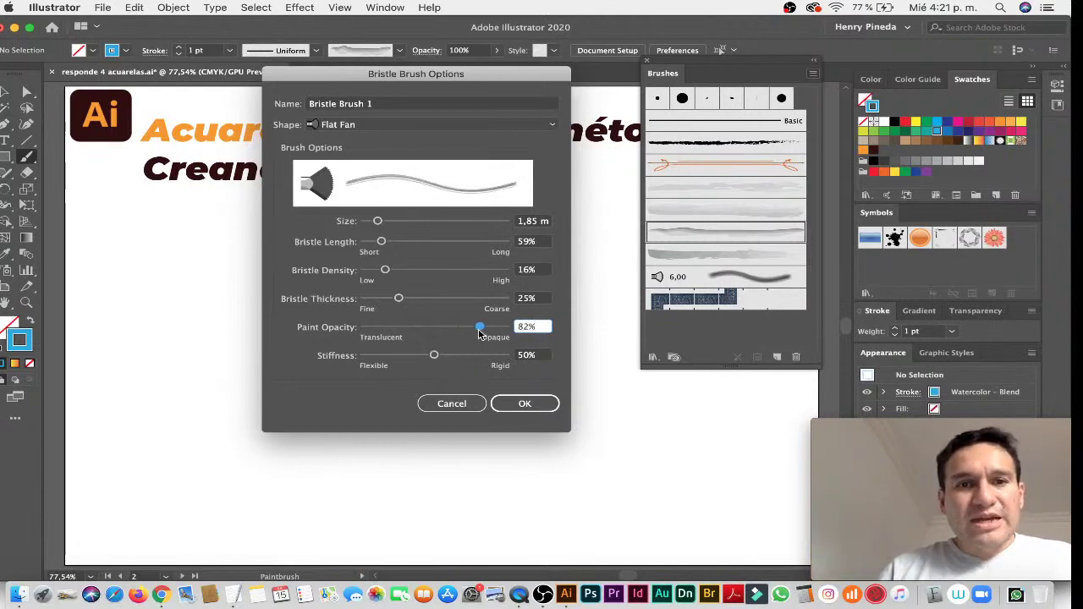
{"action": "mouse_move", "coordinate": [390, 335]}
{"action": "left_mouse_down"}
{"action": "mouse_move", "coordinate": [377, 335]}
{"action": "mouse_move", "coordinate": [393, 336]}
{"action": "left_mouse_up"}
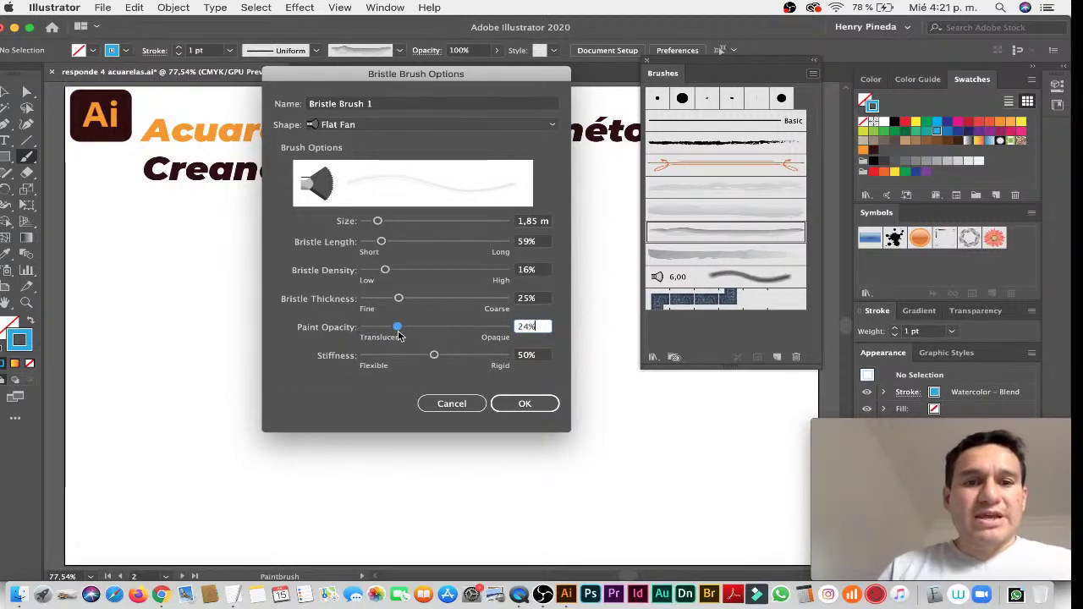
{"action": "mouse_move", "coordinate": [435, 360]}
{"action": "left_mouse_down"}
{"action": "mouse_move", "coordinate": [411, 359]}
{"action": "mouse_move", "coordinate": [469, 361]}
{"action": "mouse_move", "coordinate": [380, 360]}
{"action": "mouse_move", "coordinate": [394, 360]}
{"action": "left_mouse_up"}
Save Bristle Brush 1 to the Brushes panel and bring up the brush libraries list
{"action": "left_click", "coordinate": [524, 403]}
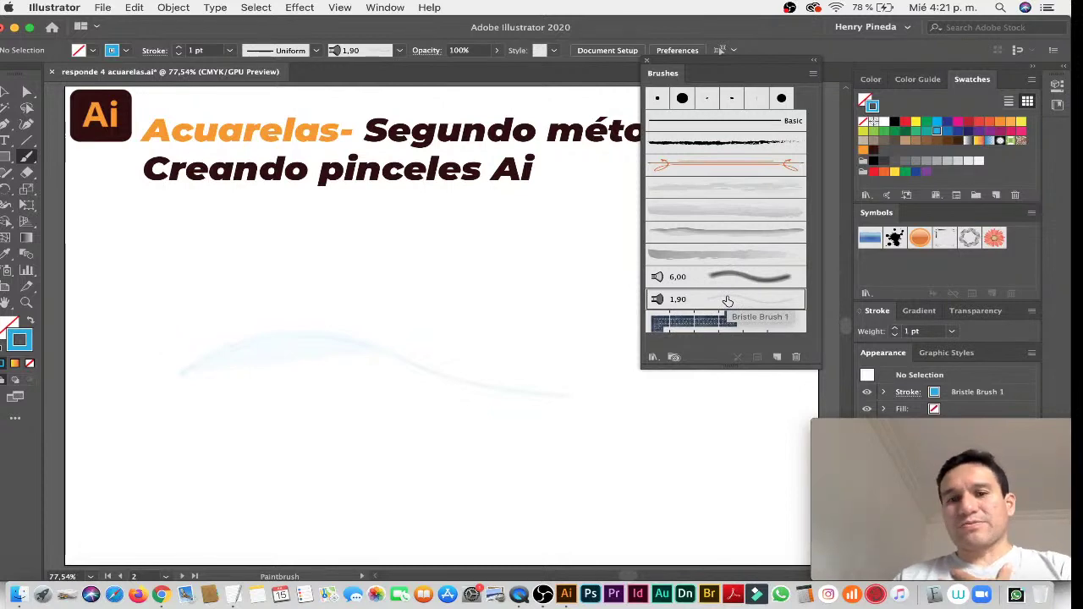
{"action": "left_click", "coordinate": [652, 356]}
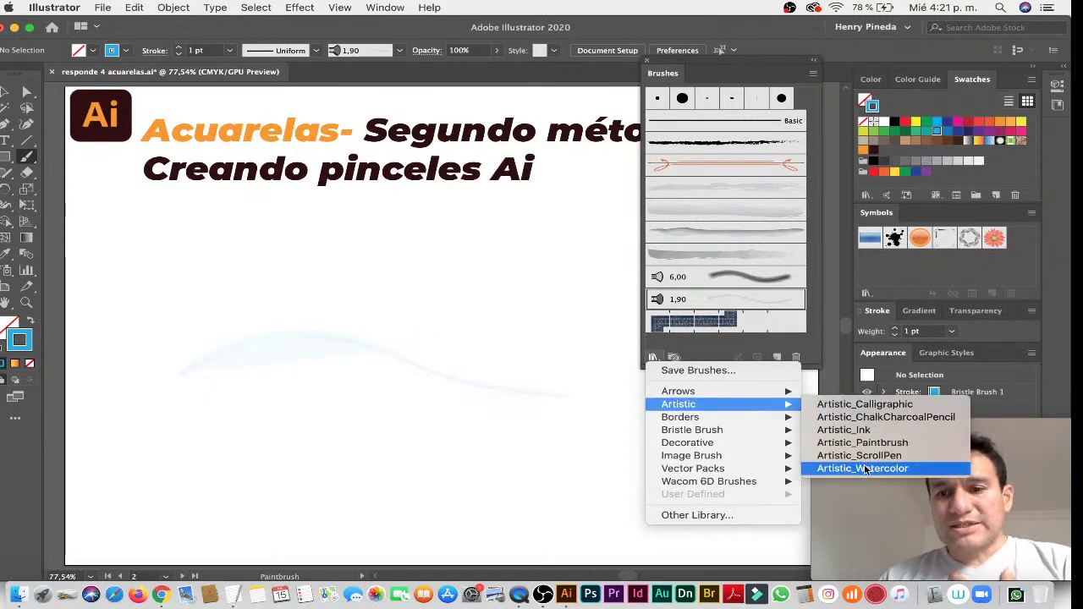
{"action": "mouse_move", "coordinate": [693, 430]}
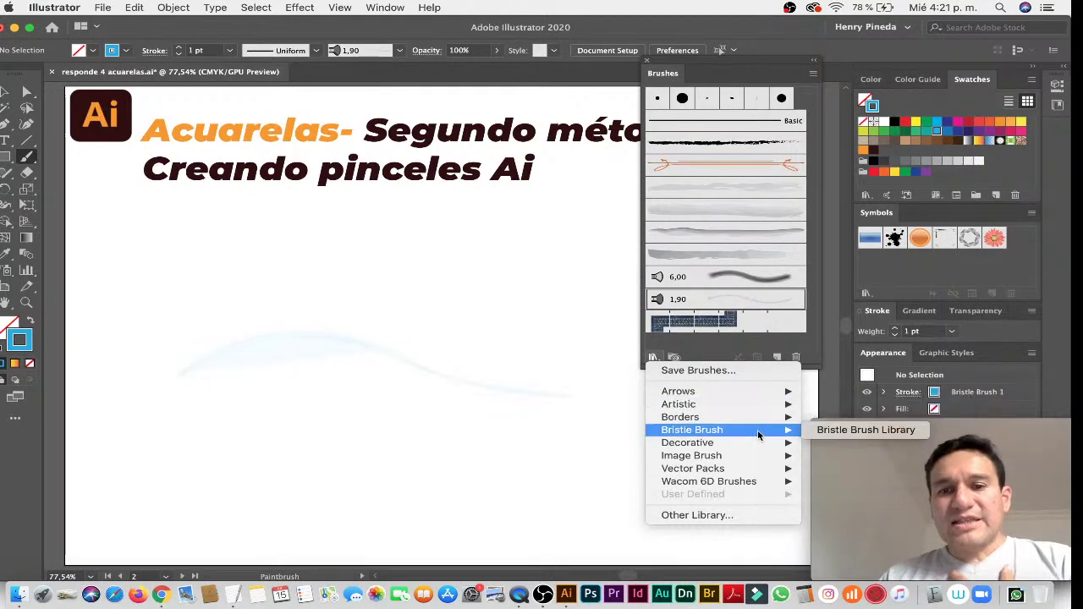
Open and enlarge the Bristle Brush Library, then cancel the reopened Bristle Brush 1 options
{"action": "left_click", "coordinate": [831, 430]}
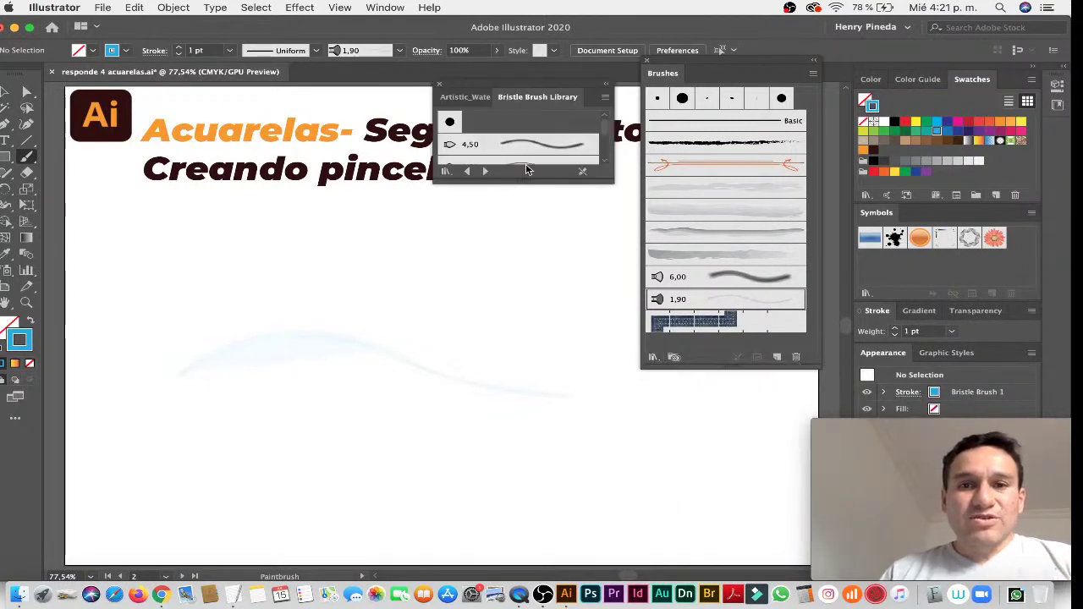
{"action": "left_click_drag", "start_coordinate": [523, 180], "coordinate": [515, 441]}
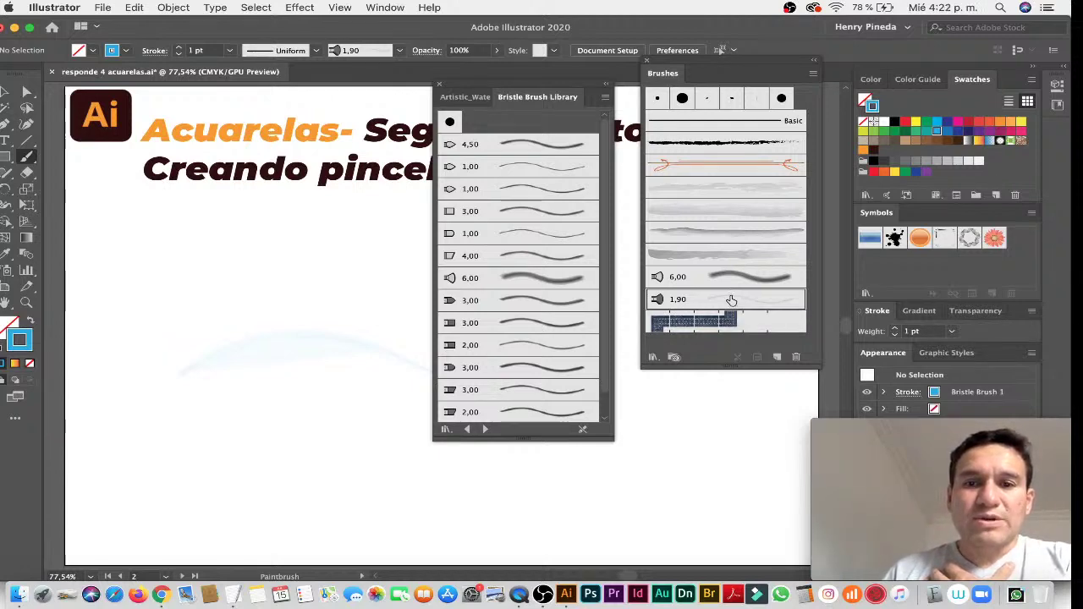
{"action": "double_click", "coordinate": [711, 298]}
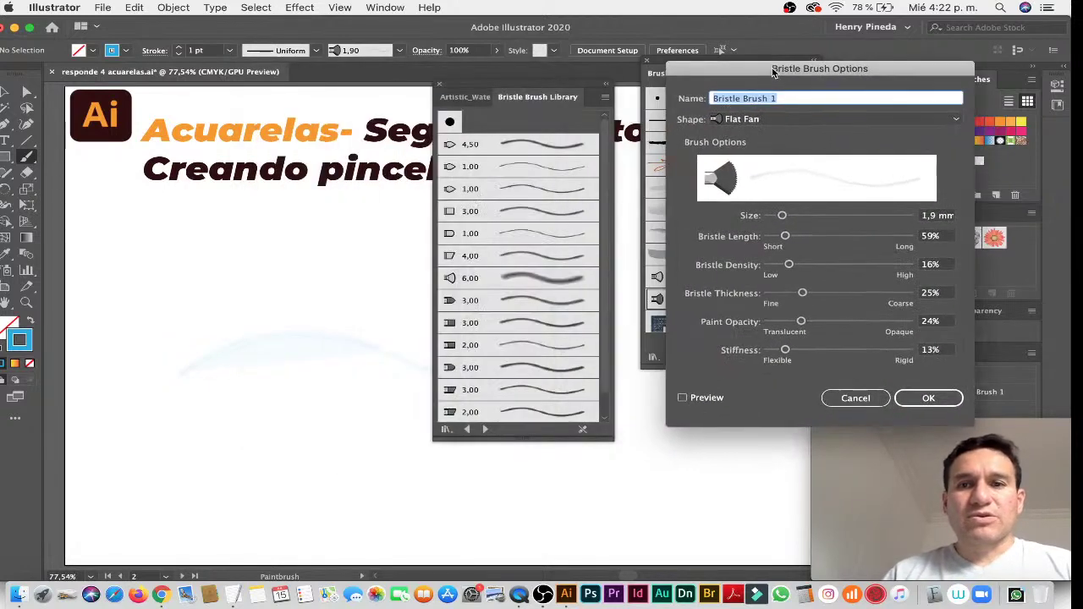
{"action": "left_click_drag", "start_coordinate": [369, 76], "coordinate": [749, 61]}
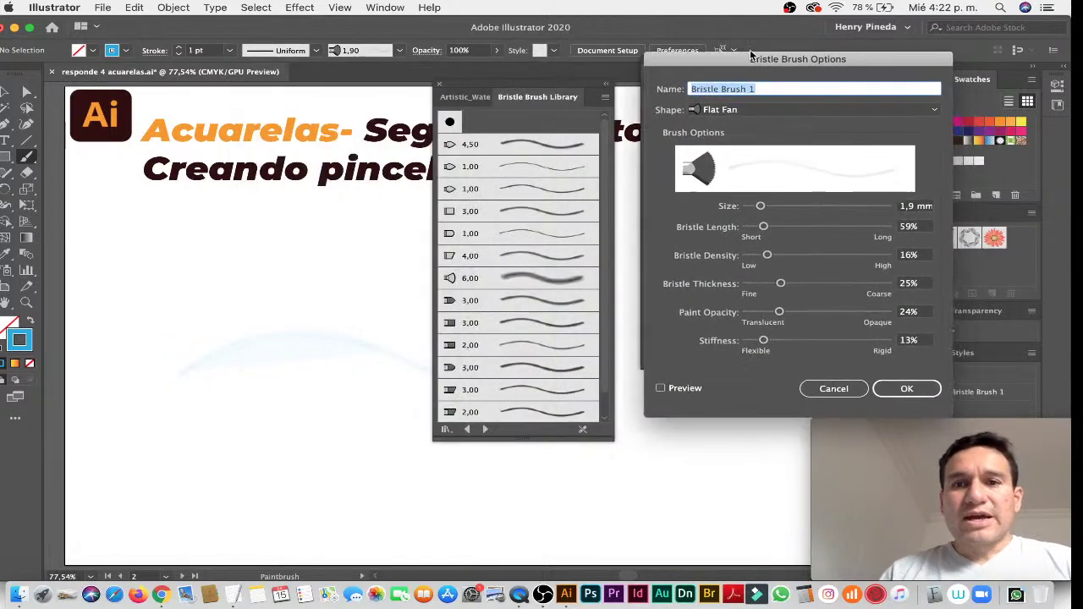
{"action": "left_click", "coordinate": [728, 109]}
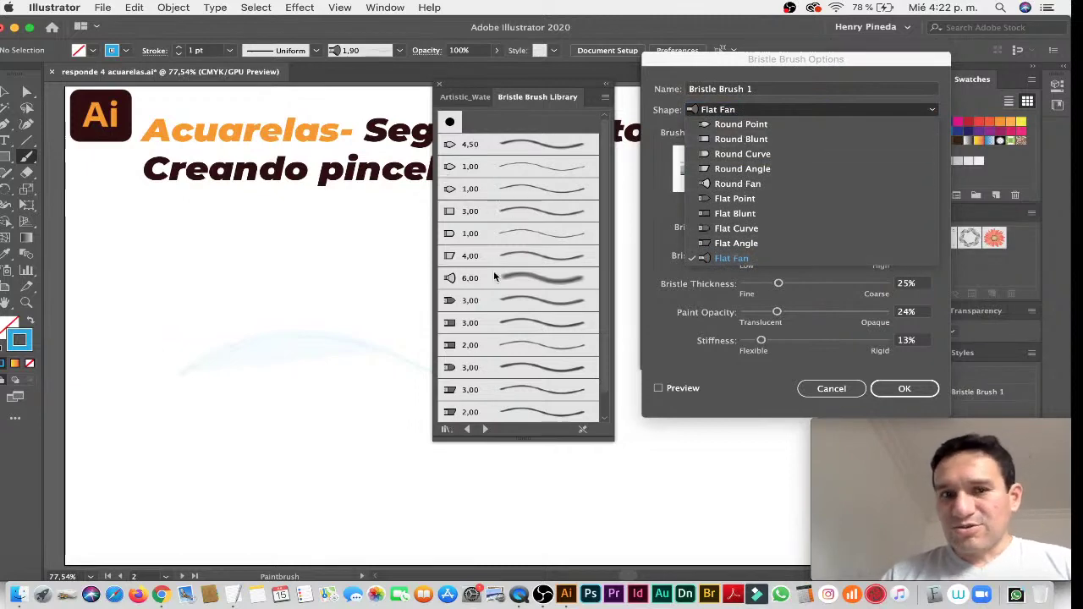
{"action": "left_click", "coordinate": [820, 390]}
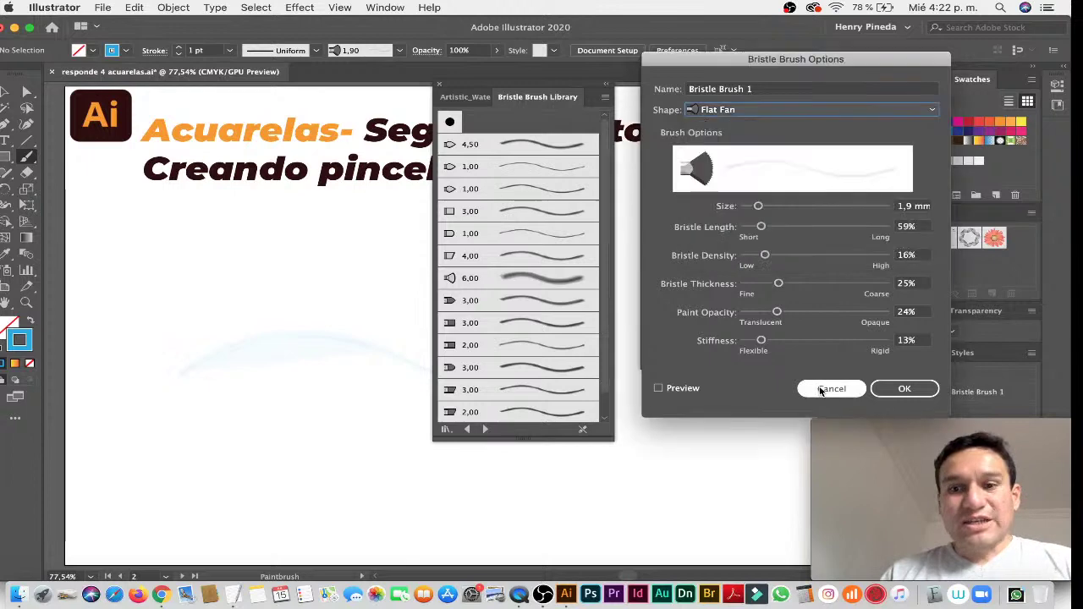
{"action": "left_click", "coordinate": [820, 390]}
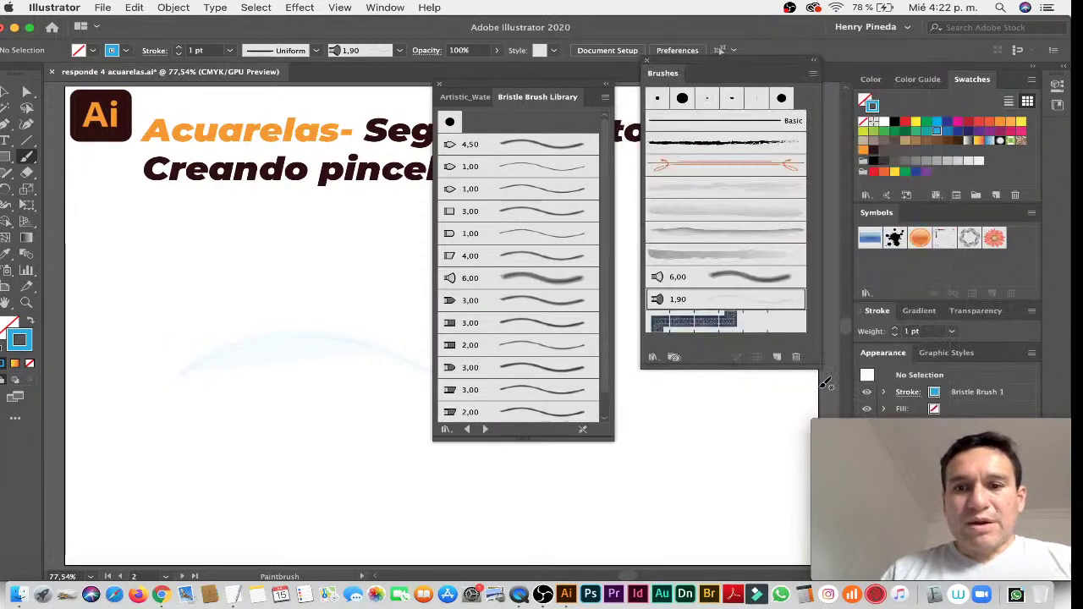
Add the 3,00, 1,00, 4,00 and 6,00 bristle brushes, close the library, and show artboard 3
{"action": "left_click", "coordinate": [490, 214]}
{"action": "left_click", "coordinate": [503, 236]}
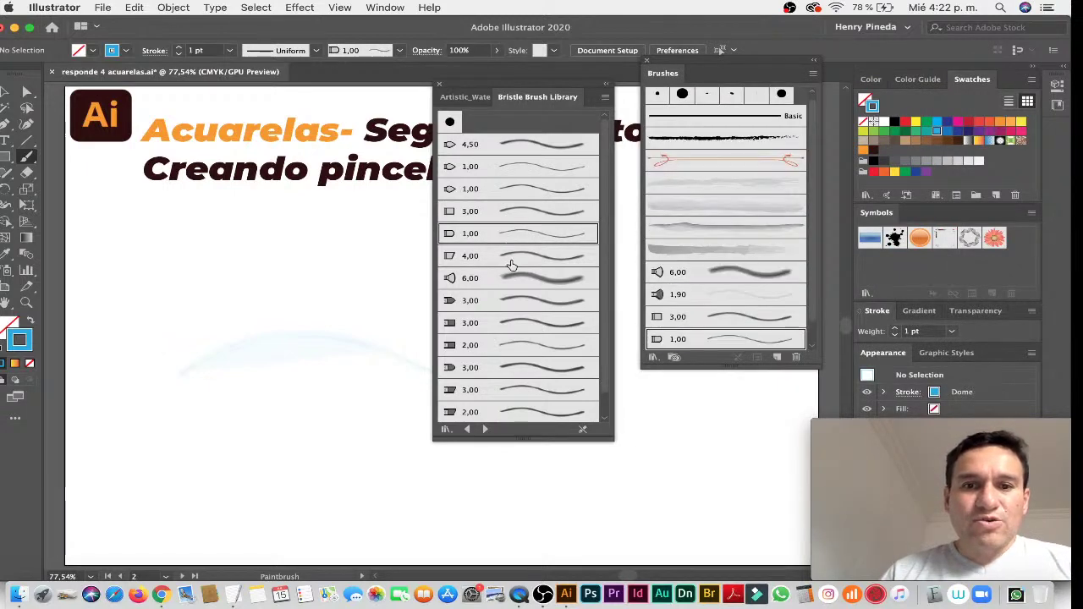
{"action": "left_click", "coordinate": [511, 264]}
{"action": "left_click", "coordinate": [513, 281]}
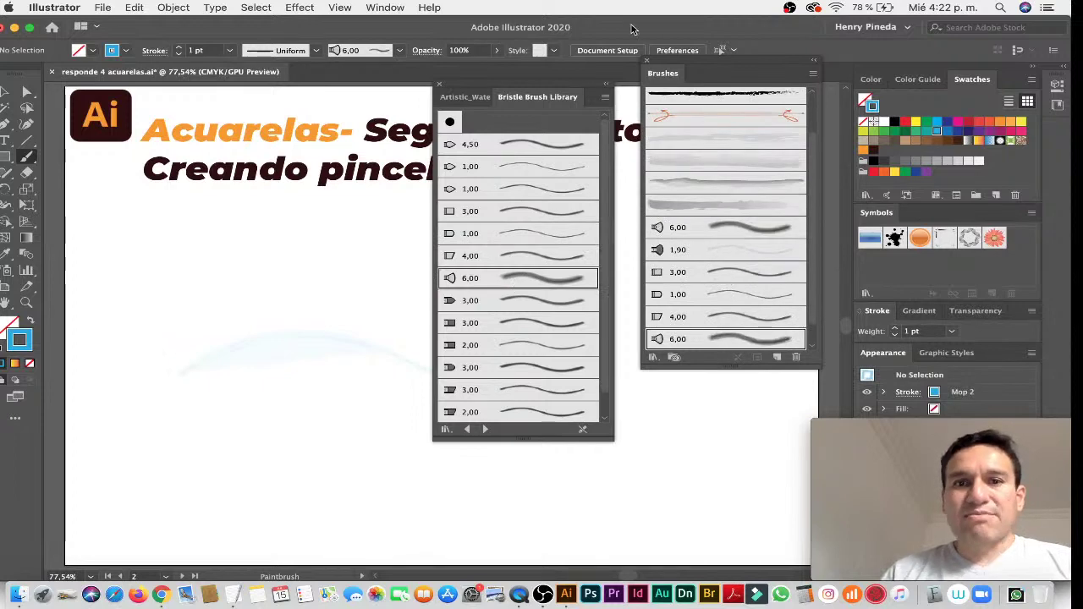
{"action": "left_click", "coordinate": [439, 85]}
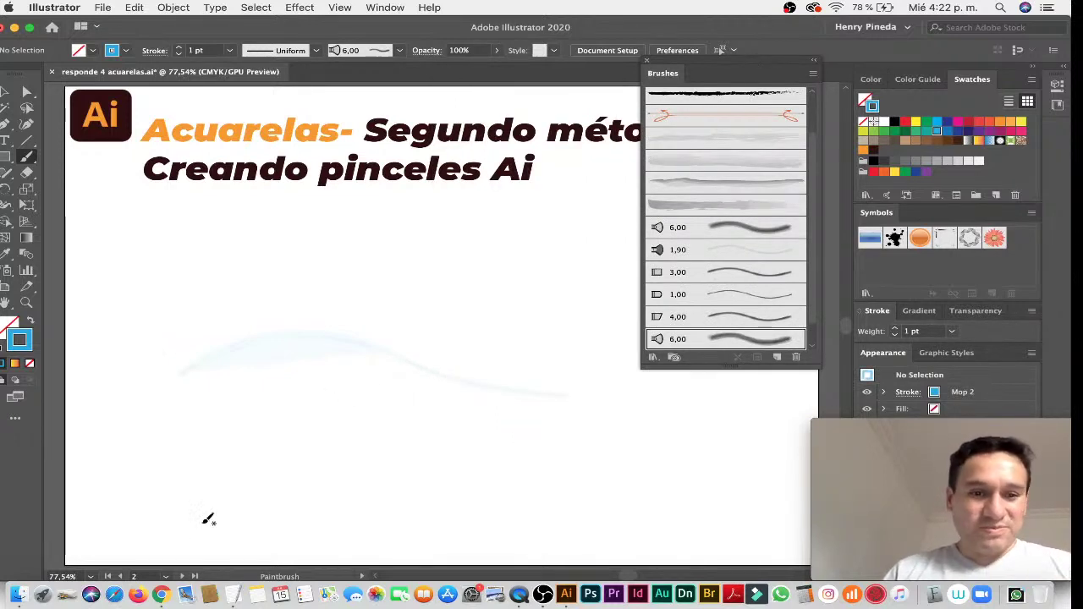
{"action": "left_click", "coordinate": [181, 576]}
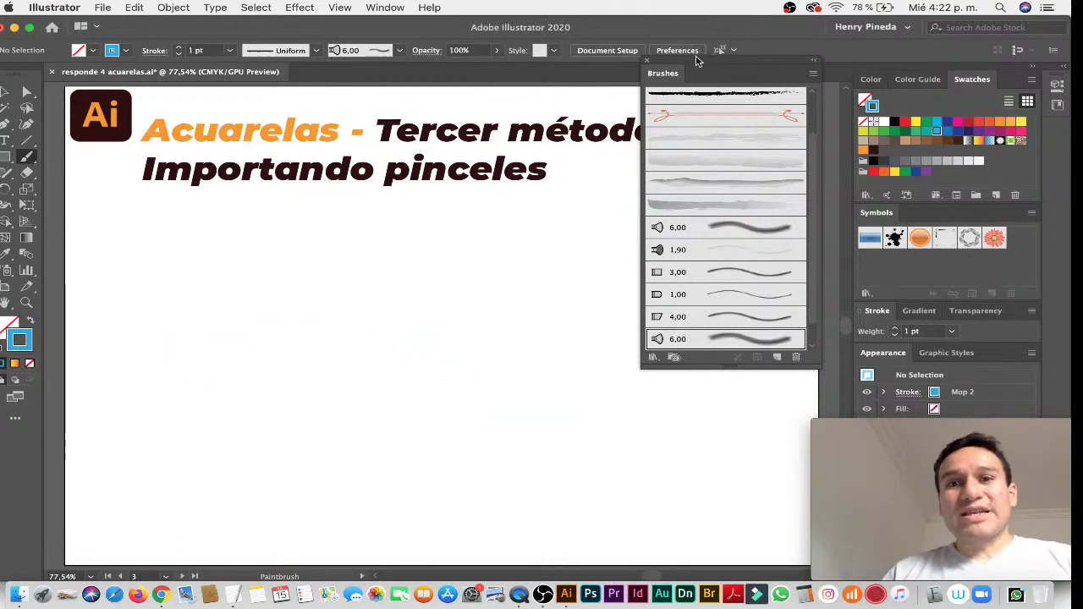
Load the WA-Watercolor Brushes library from the downloaded watercolor brush pack folder via Other Library
{"action": "left_click_drag", "start_coordinate": [696, 61], "coordinate": [632, 40]}
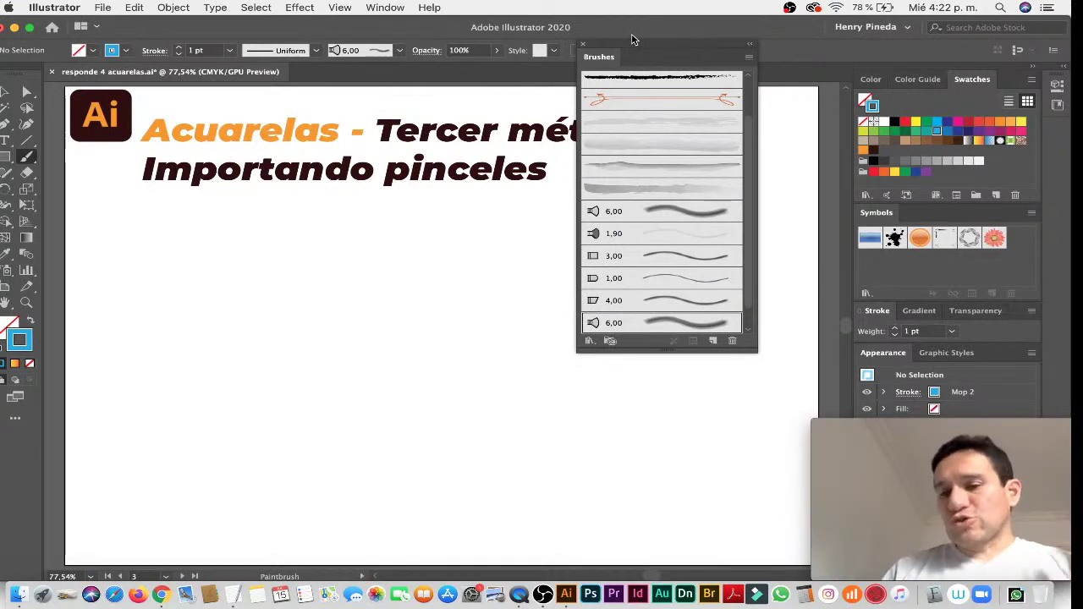
{"action": "left_click", "coordinate": [749, 58]}
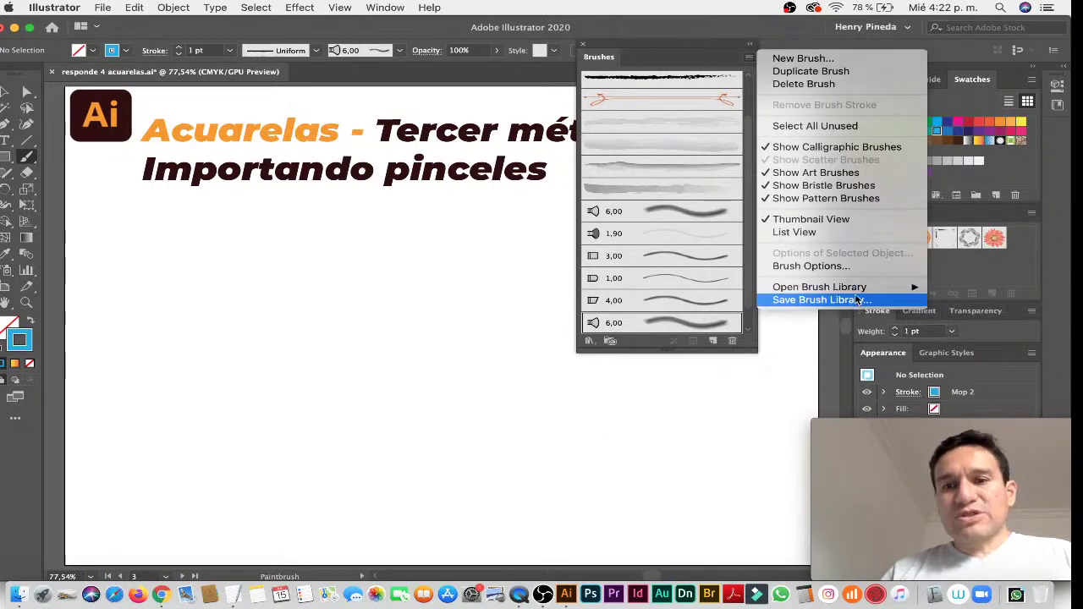
{"action": "mouse_move", "coordinate": [819, 287]}
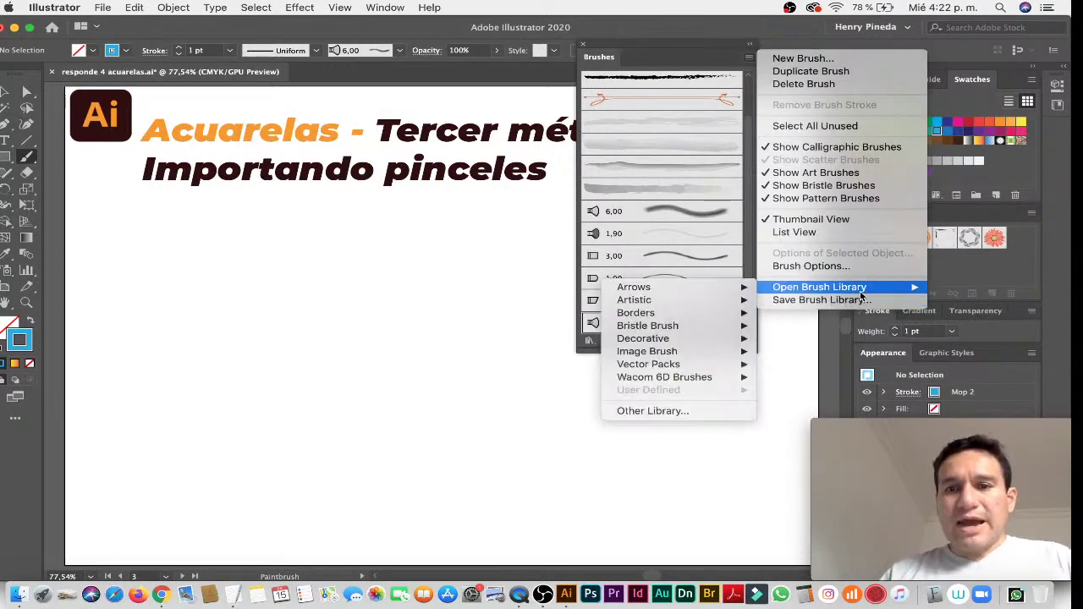
{"action": "left_click", "coordinate": [649, 412]}
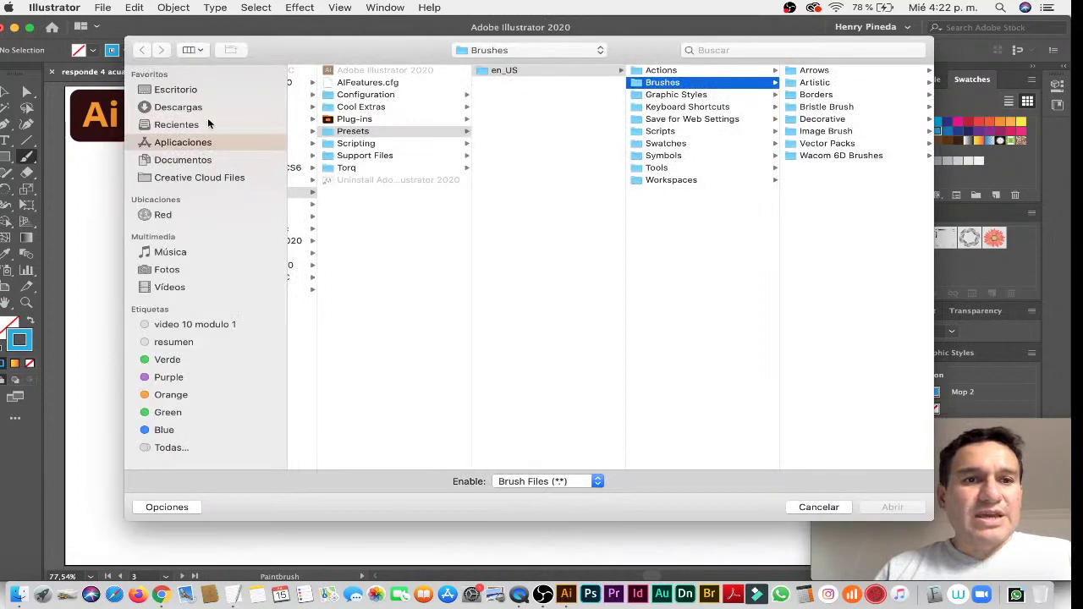
{"action": "left_click", "coordinate": [169, 89]}
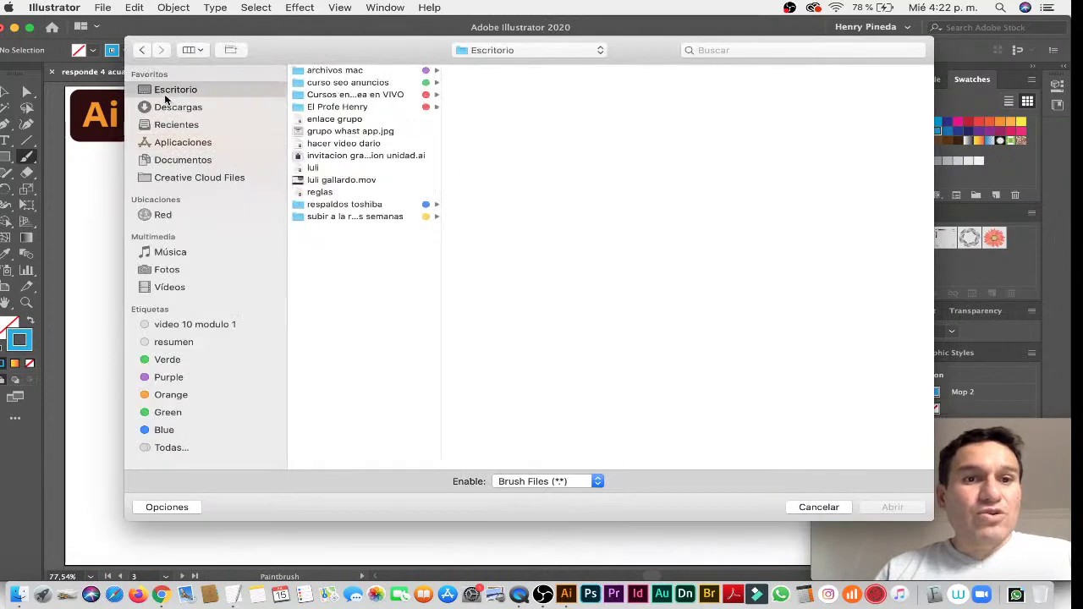
{"action": "left_click", "coordinate": [387, 108]}
{"action": "left_click", "coordinate": [378, 94]}
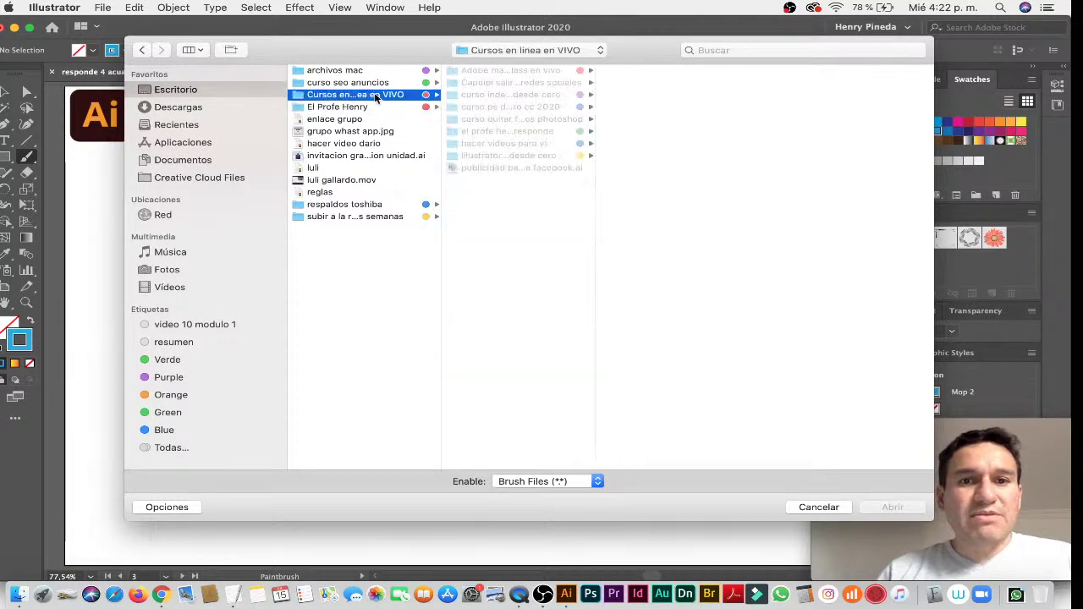
{"action": "left_click", "coordinate": [546, 132]}
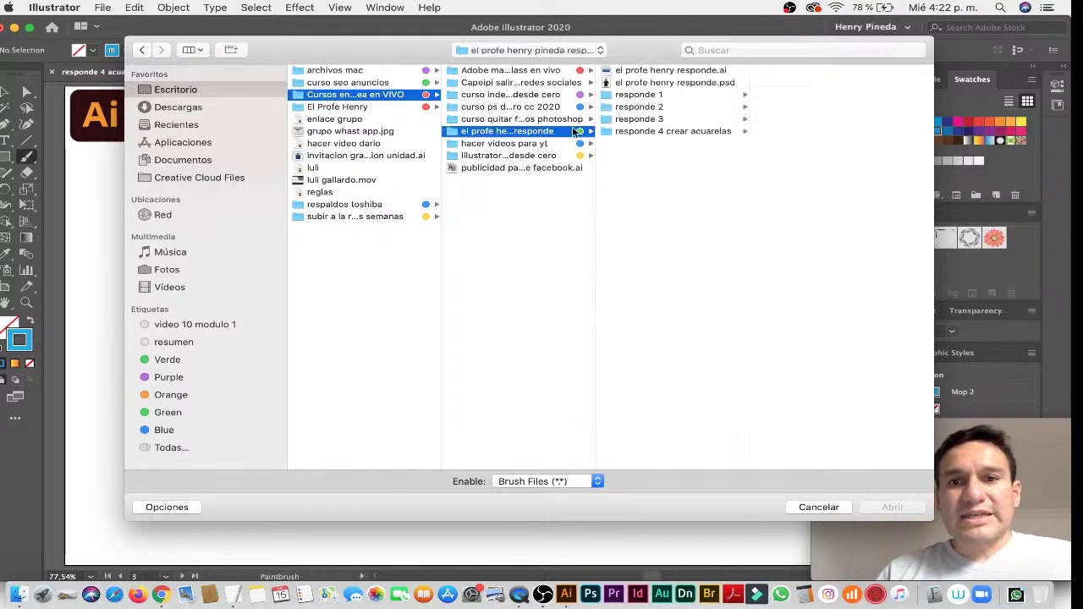
{"action": "left_click", "coordinate": [652, 131]}
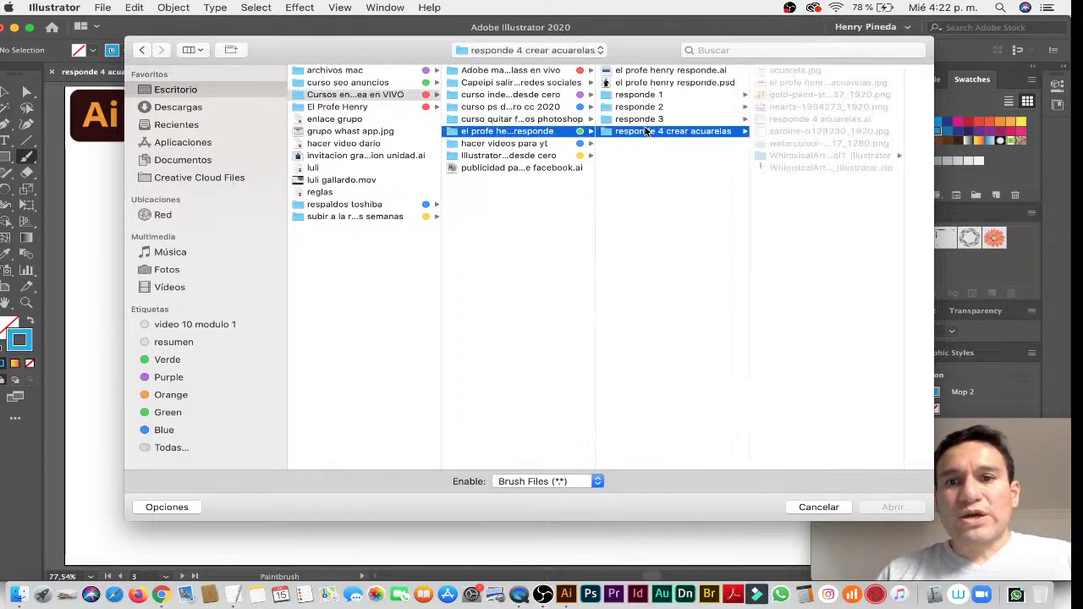
{"action": "left_click", "coordinate": [804, 156]}
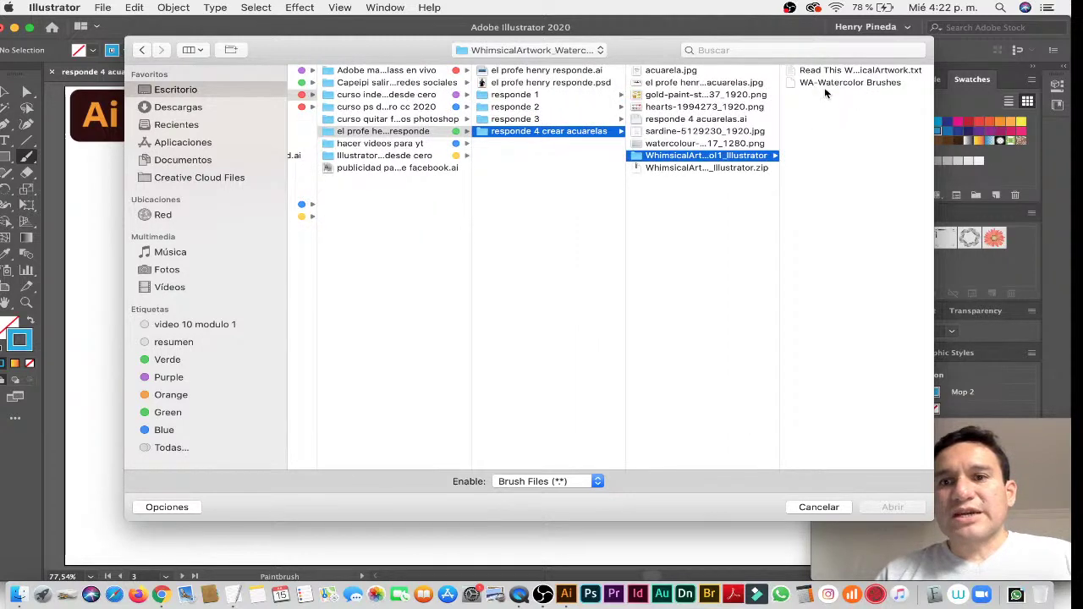
{"action": "left_click", "coordinate": [817, 83]}
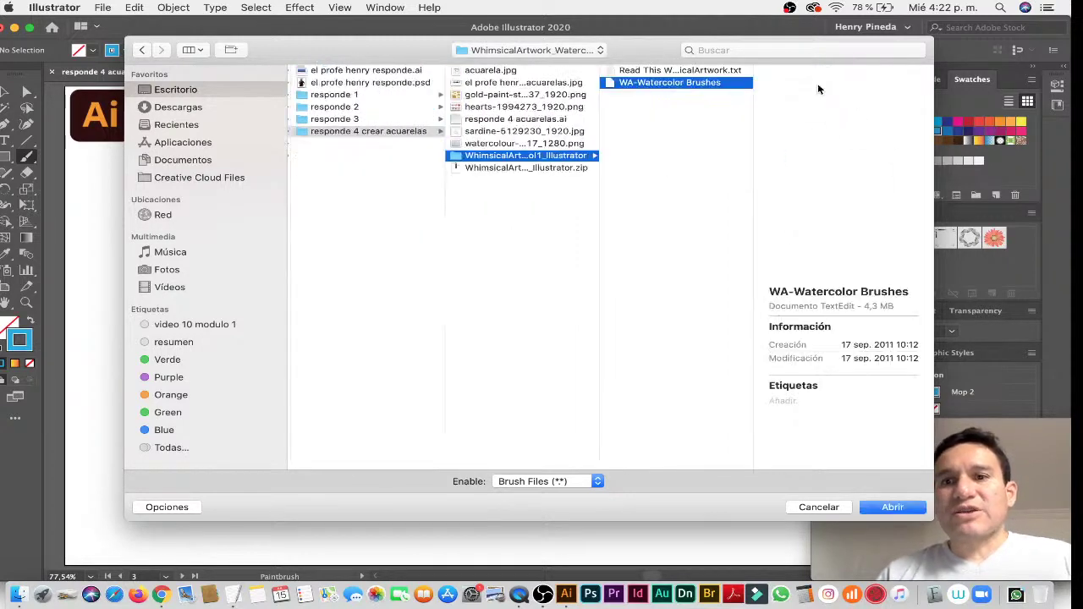
{"action": "left_click", "coordinate": [889, 507]}
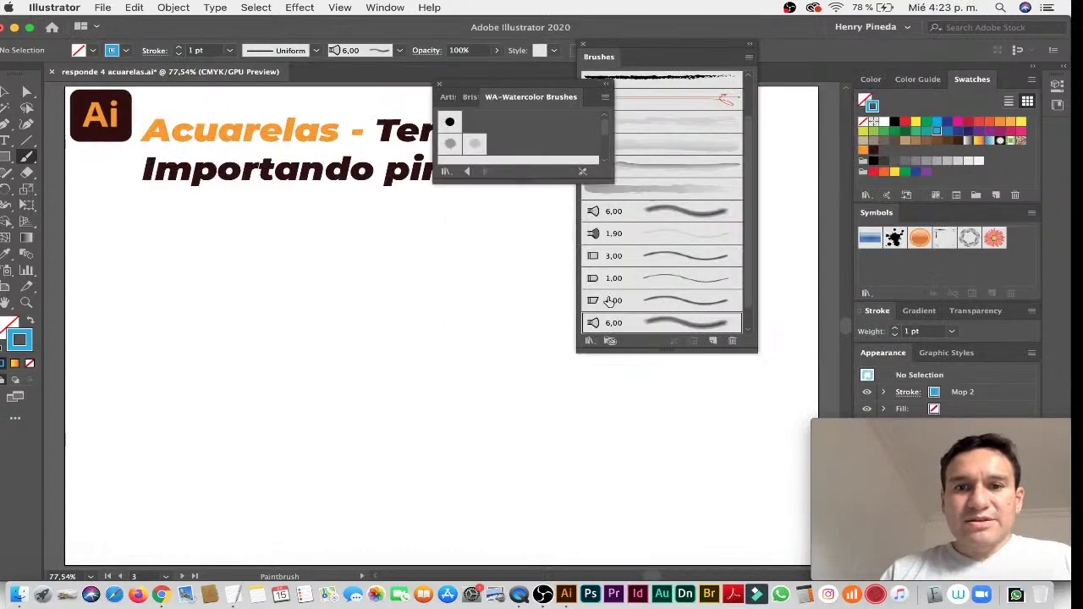
Add the grey scatter brush and three watercolor art brushes from WA-Watercolor, then close the library
{"action": "left_click_drag", "start_coordinate": [518, 175], "coordinate": [519, 375]}
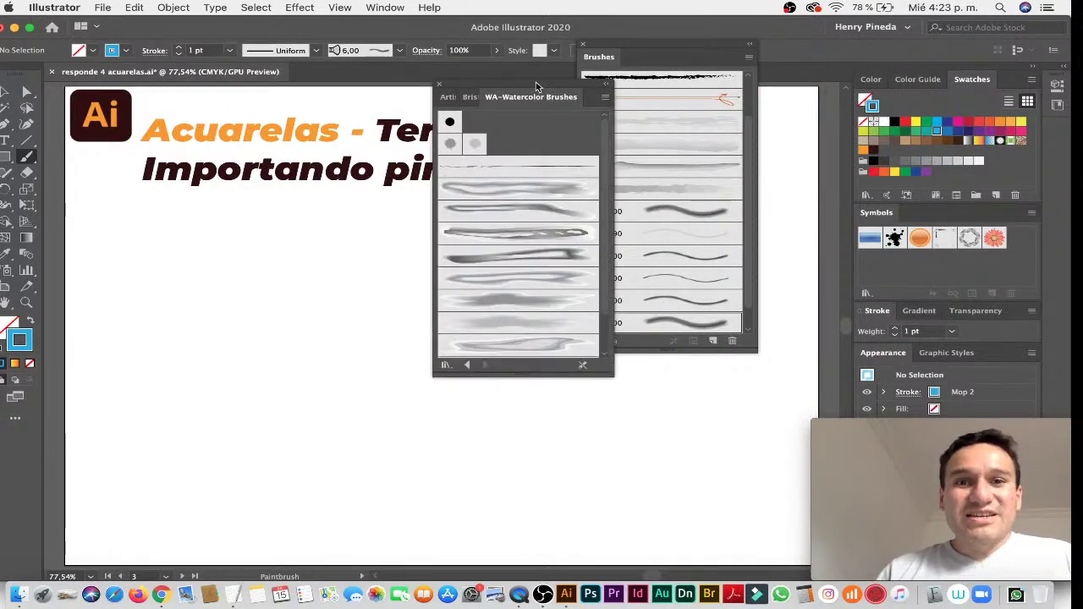
{"action": "left_click_drag", "start_coordinate": [535, 86], "coordinate": [484, 30]}
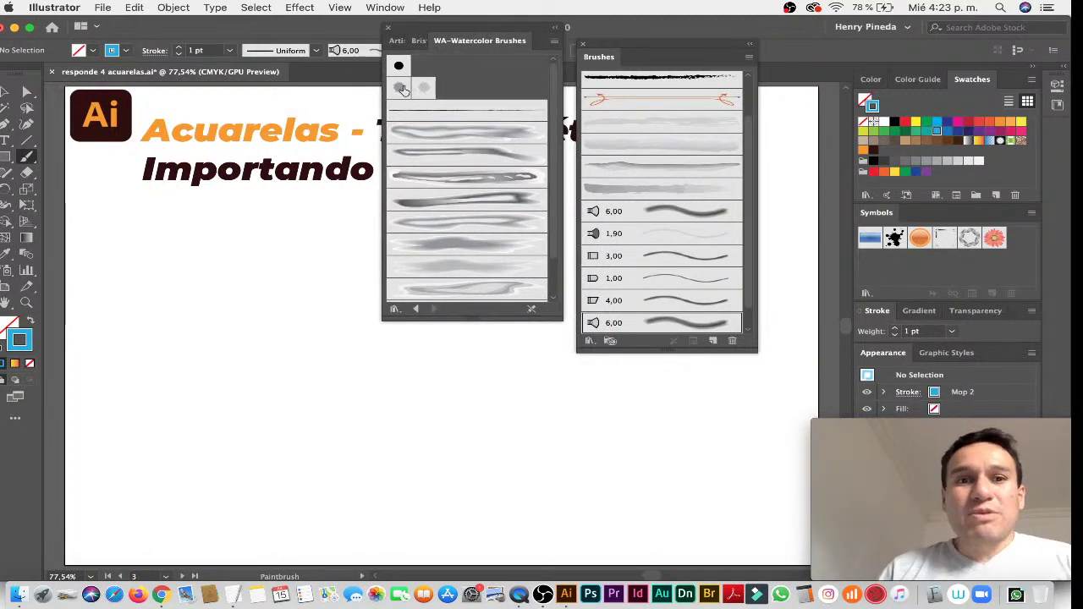
{"action": "left_click", "coordinate": [399, 87]}
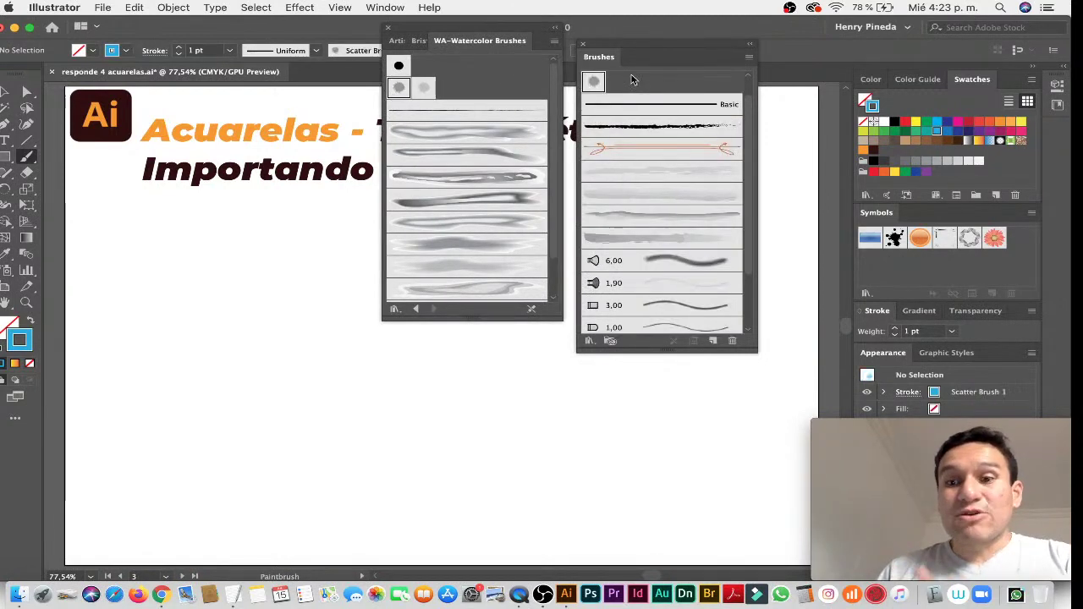
{"action": "left_click", "coordinate": [492, 135]}
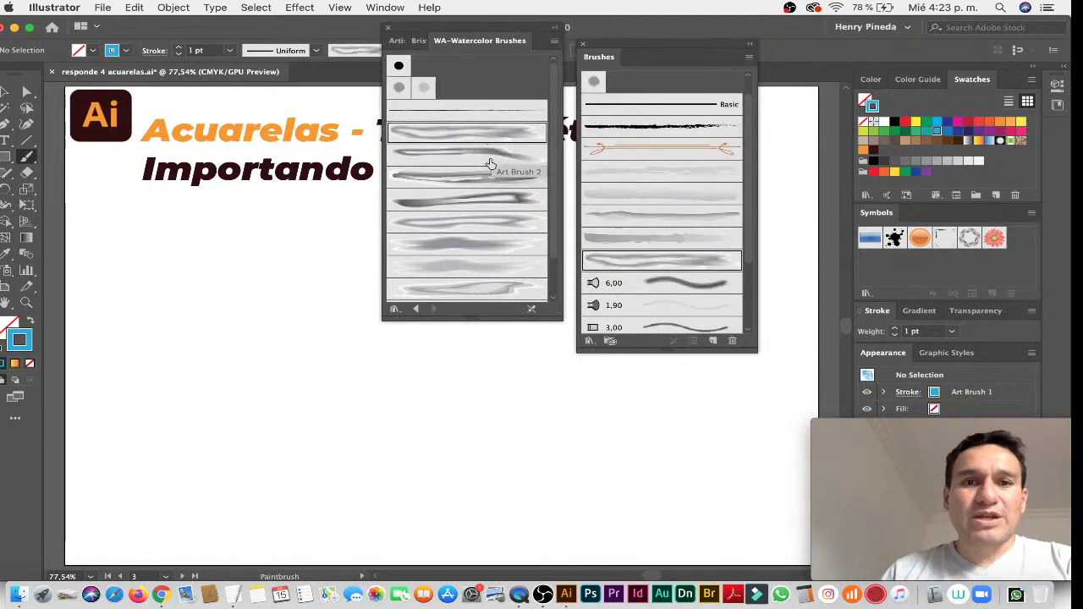
{"action": "left_click", "coordinate": [488, 157]}
{"action": "left_click", "coordinate": [483, 179]}
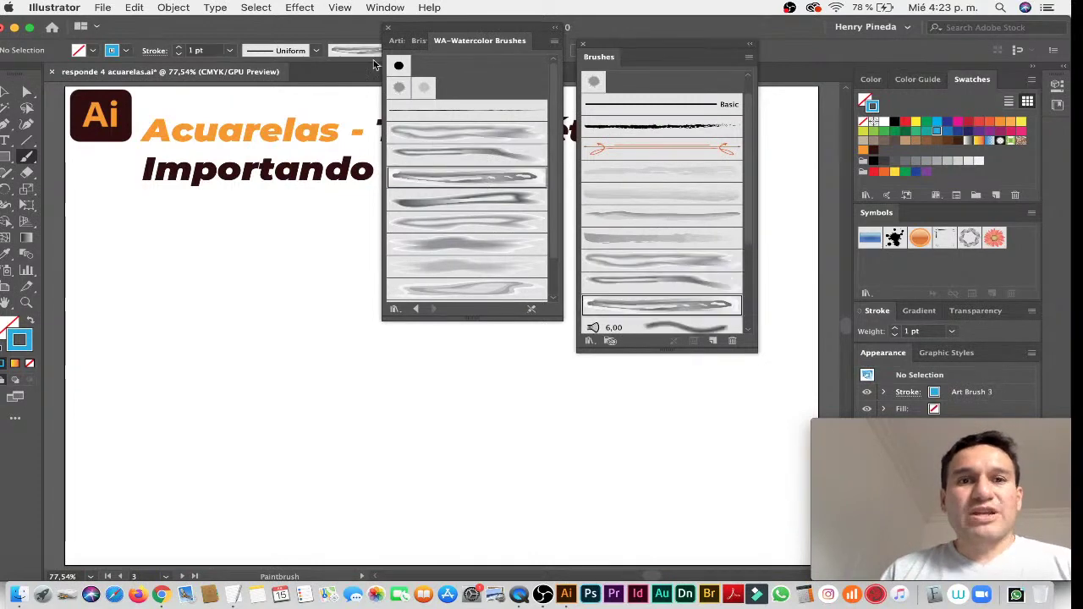
{"action": "left_click", "coordinate": [389, 32]}
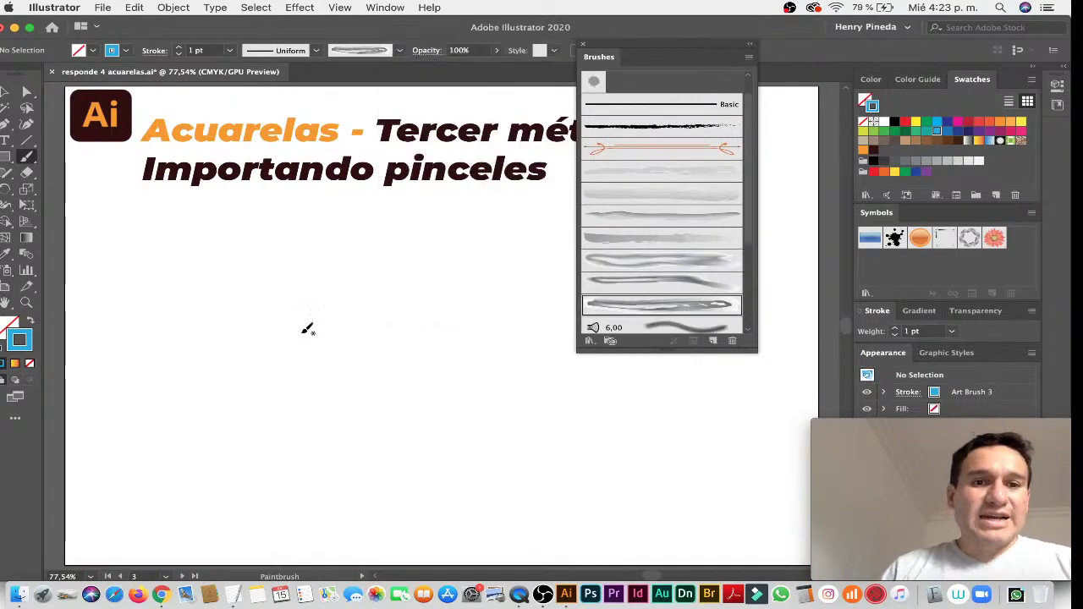
Paint three blue watercolor strokes with Art Brush 3, 2 and 1, then move to the Calco interactivo artboard
{"action": "left_click_drag", "start_coordinate": [237, 395], "coordinate": [566, 414]}
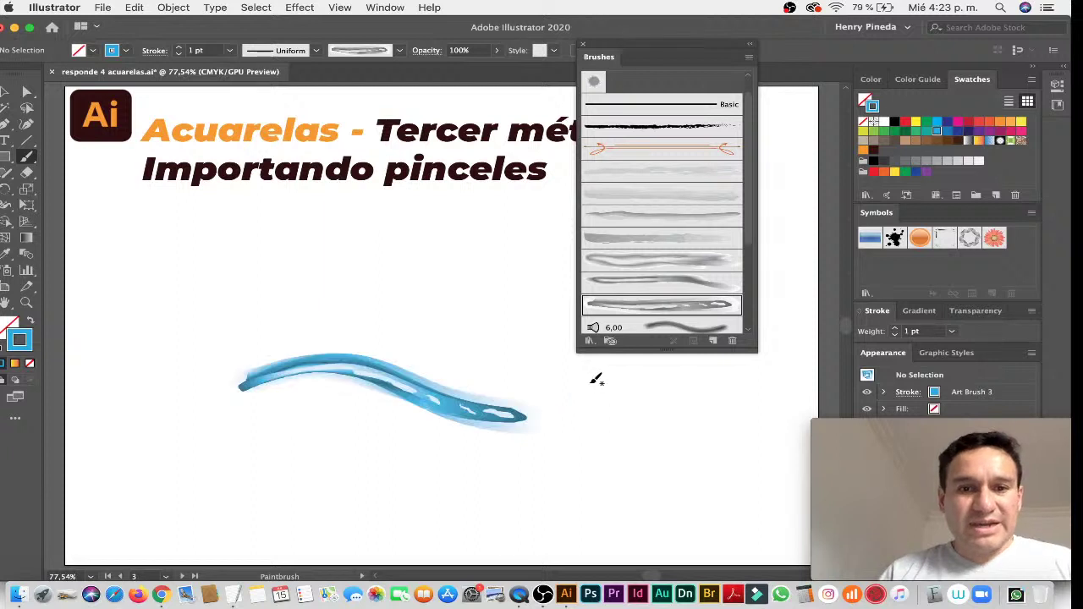
{"action": "left_click", "coordinate": [674, 280]}
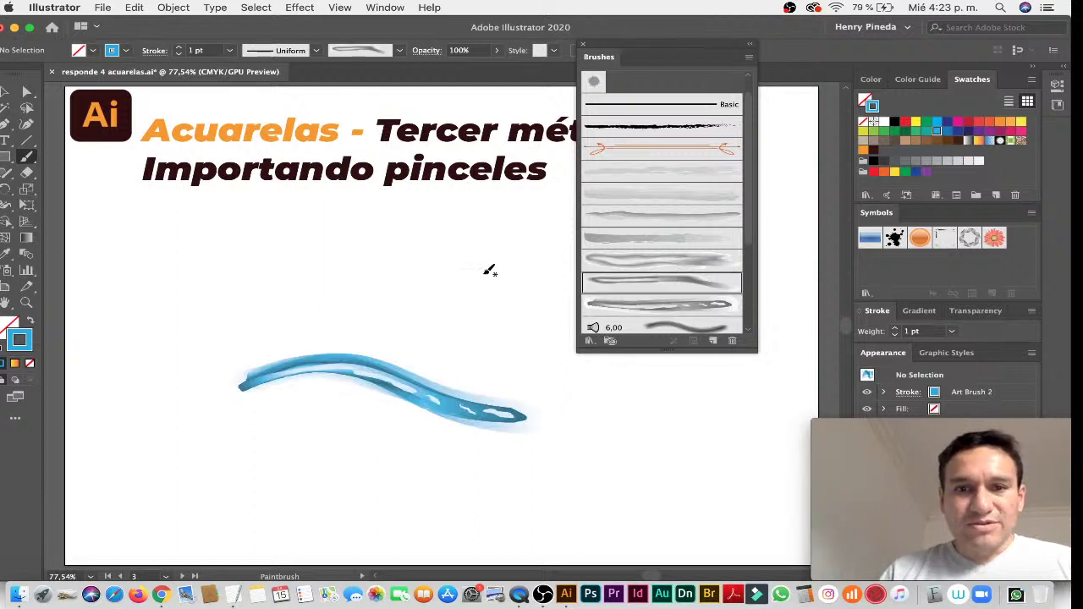
{"action": "left_click_drag", "start_coordinate": [190, 284], "coordinate": [457, 276]}
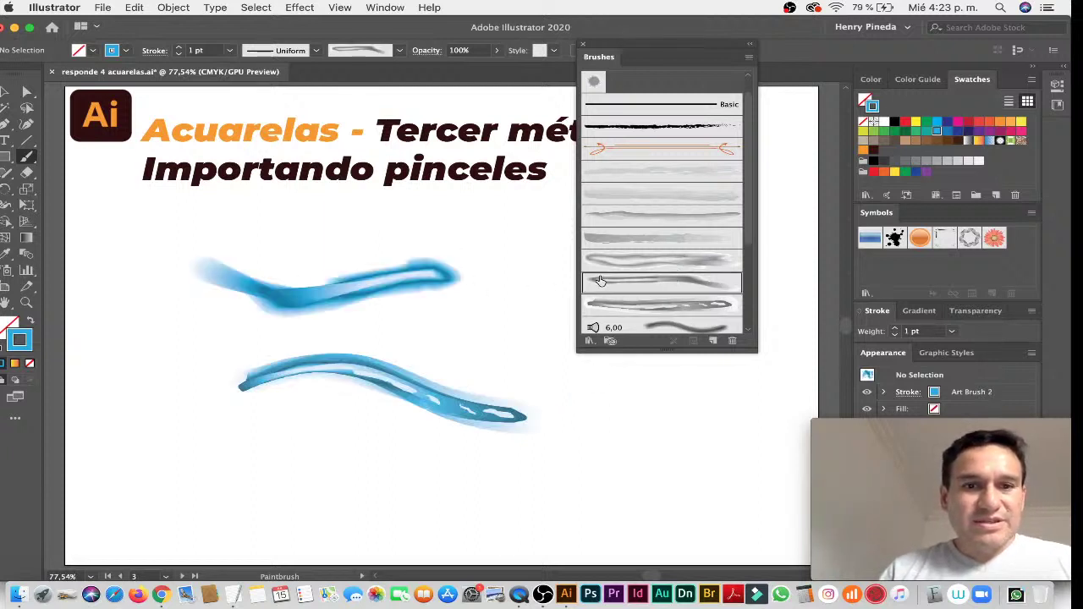
{"action": "left_click", "coordinate": [664, 265]}
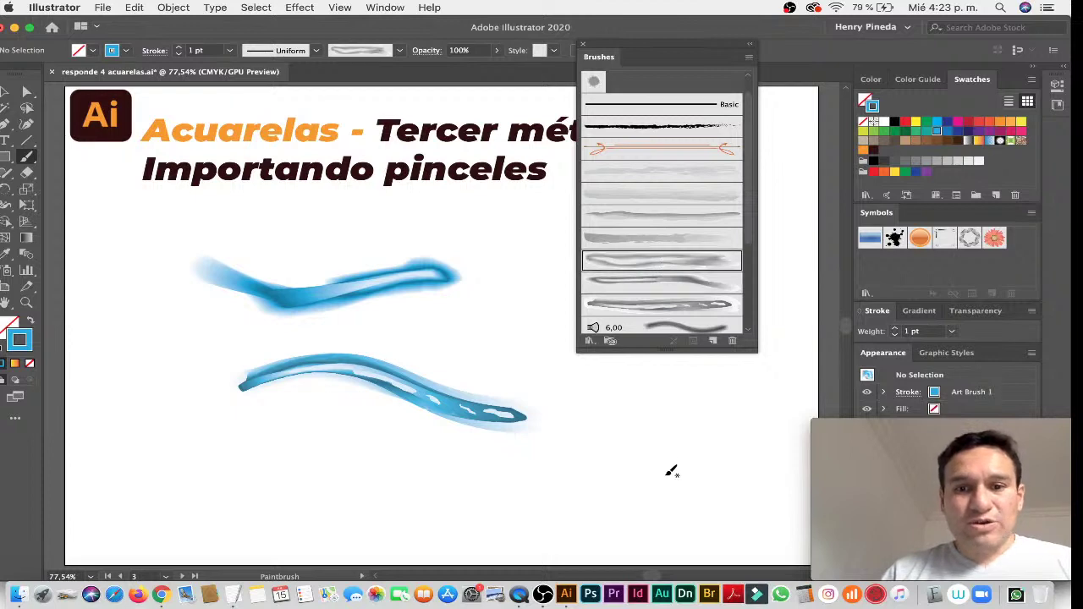
{"action": "left_click_drag", "start_coordinate": [306, 483], "coordinate": [651, 479]}
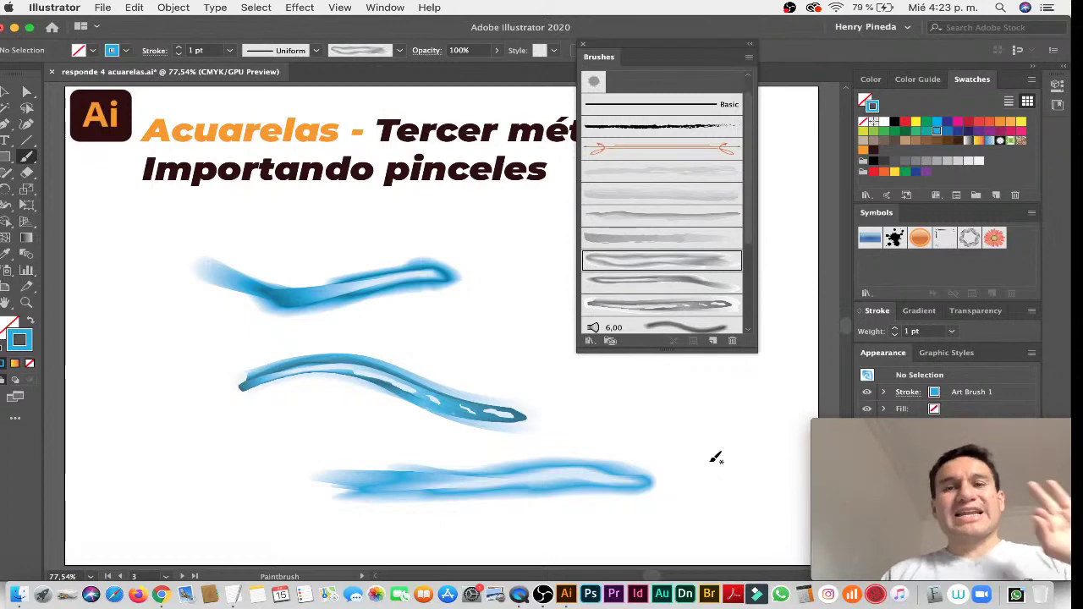
{"action": "left_click", "coordinate": [182, 577]}
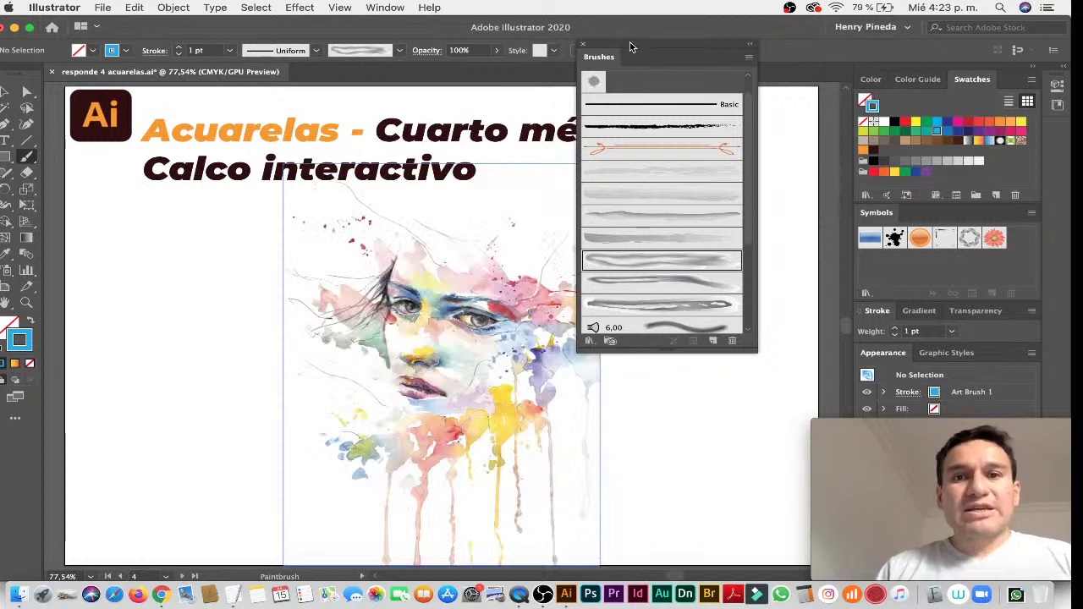
Select the watercolor face image and open the Image Trace panel from the Window menu
{"action": "left_click_drag", "start_coordinate": [631, 46], "coordinate": [786, 7]}
{"action": "key", "text": "v"}
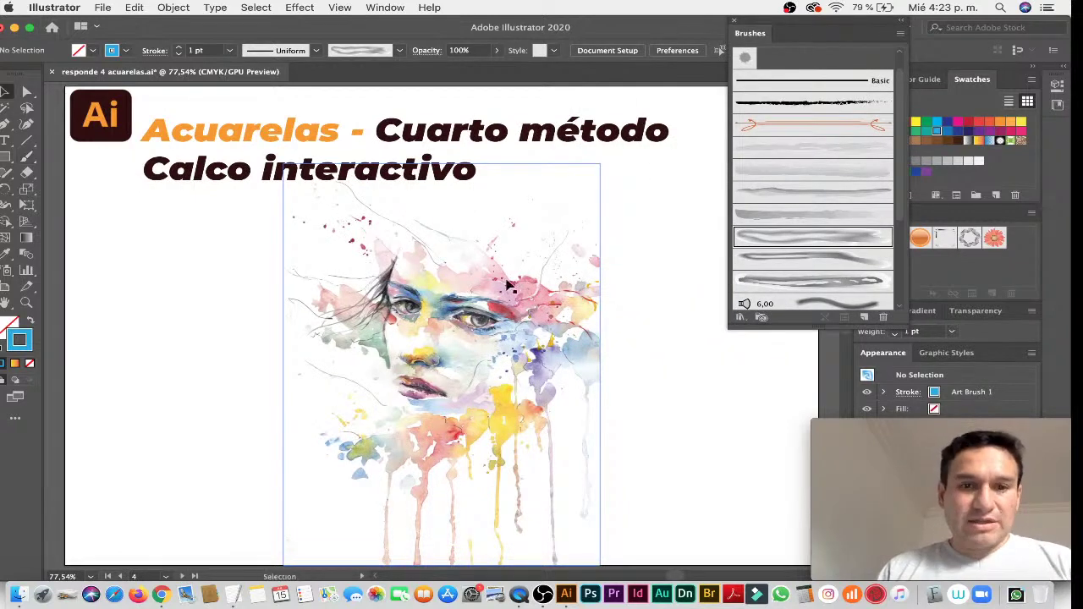
{"action": "left_click", "coordinate": [484, 294]}
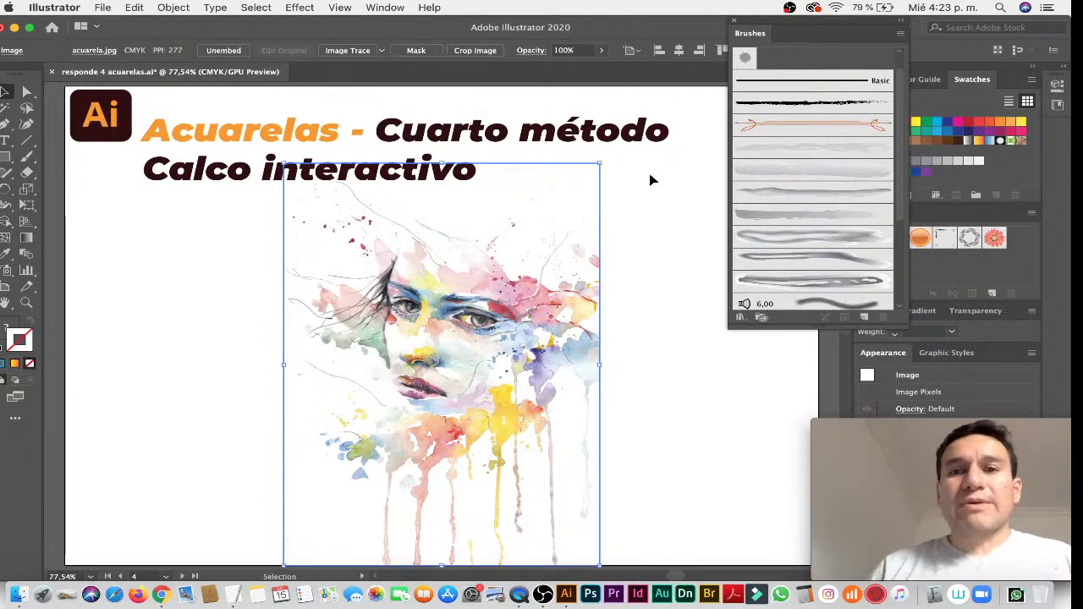
{"action": "left_click_drag", "start_coordinate": [767, 22], "coordinate": [908, 27]}
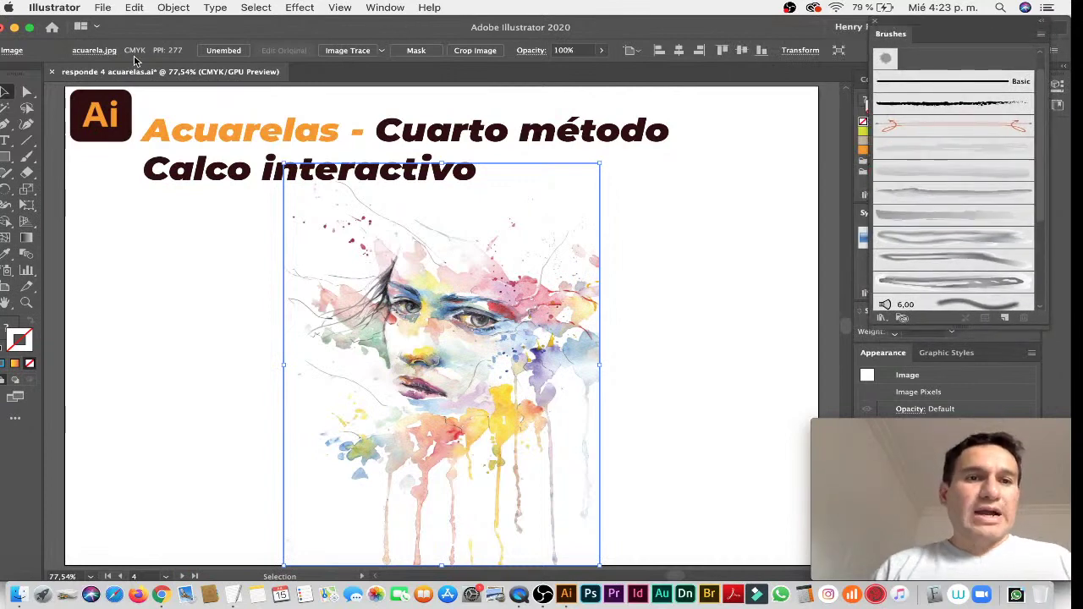
{"action": "left_click", "coordinate": [388, 6]}
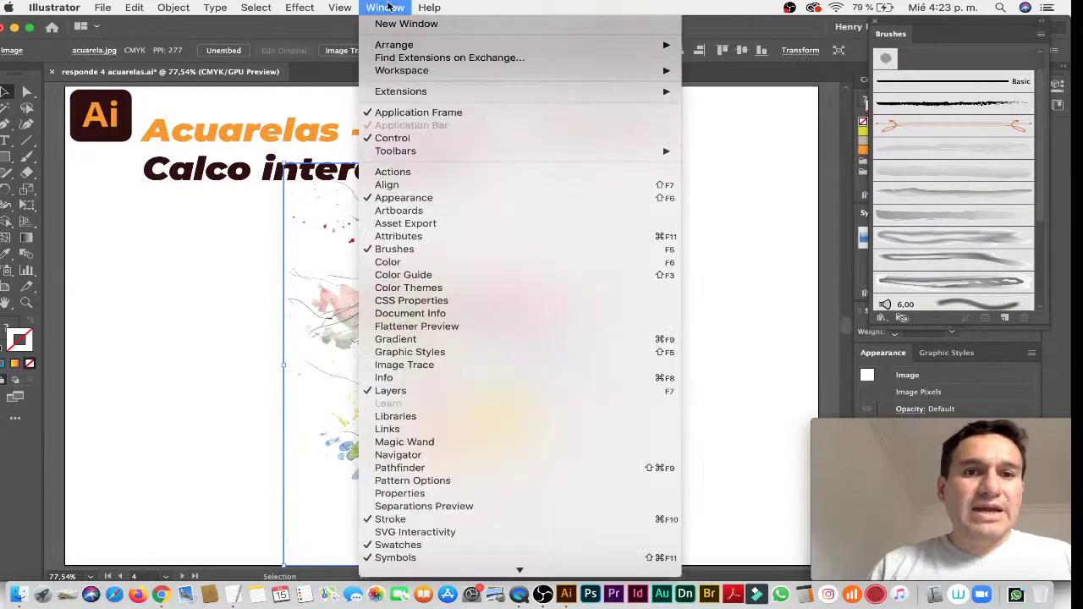
{"action": "left_click", "coordinate": [459, 364]}
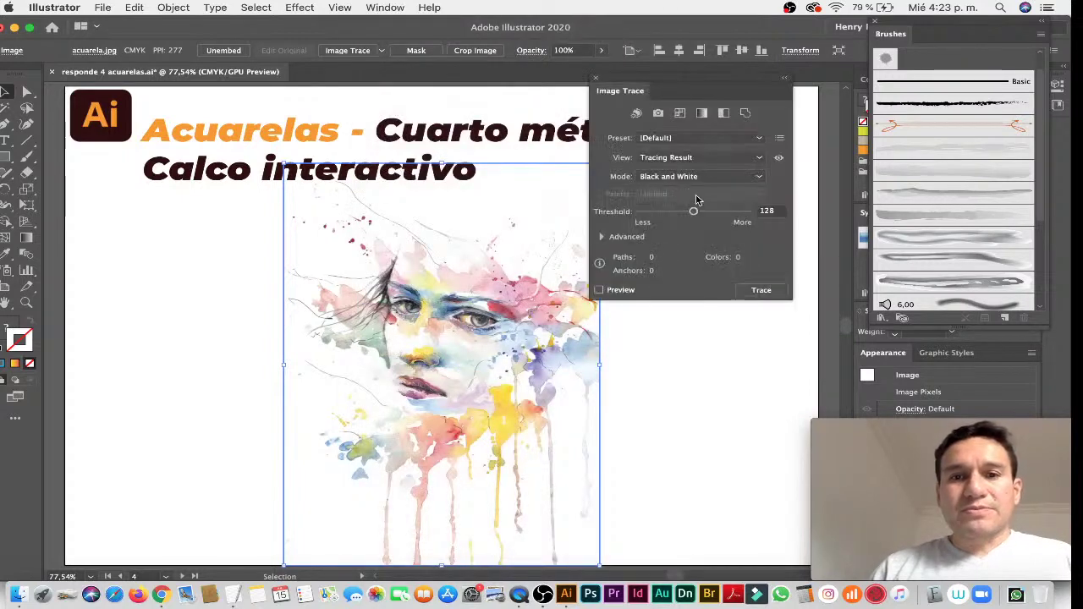
Trace the watercolor portrait with the High Fidelity Photo preset and expand it into vector paths
{"action": "left_click_drag", "start_coordinate": [654, 88], "coordinate": [701, 79]}
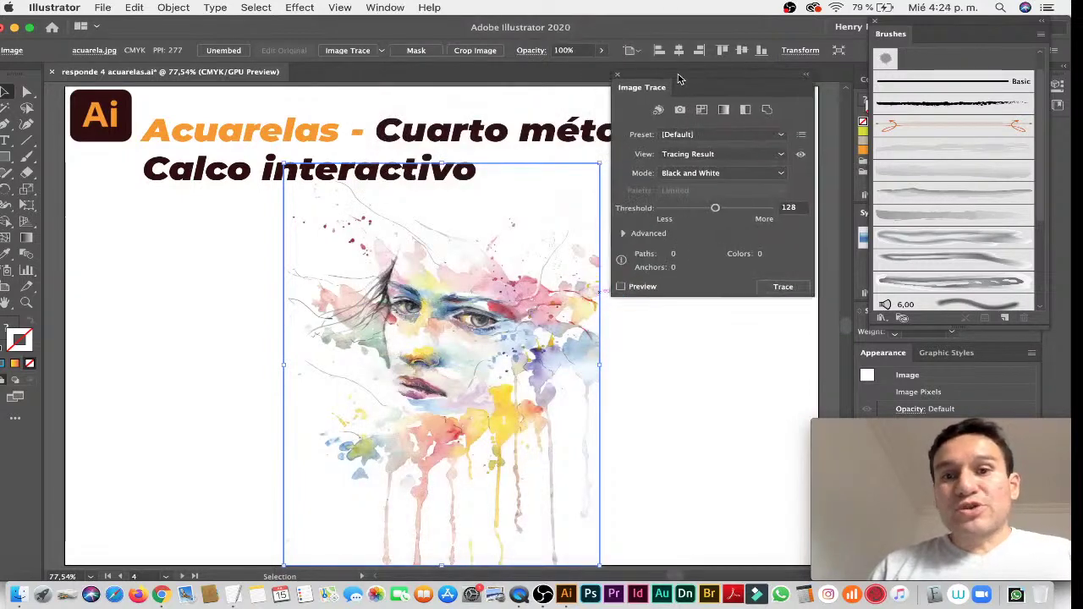
{"action": "left_click", "coordinate": [725, 132]}
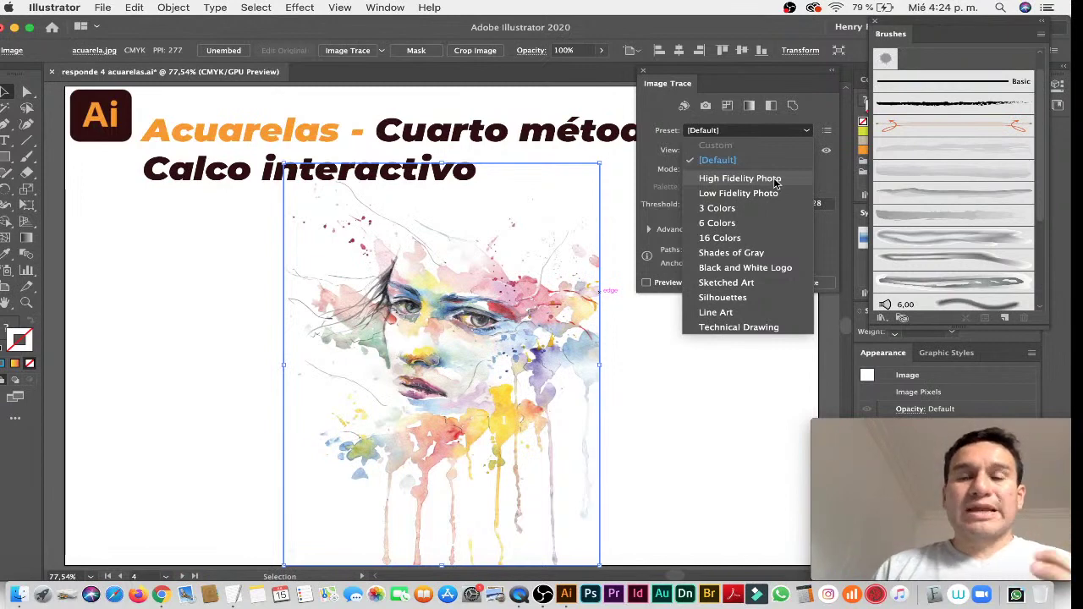
{"action": "left_click", "coordinate": [775, 180]}
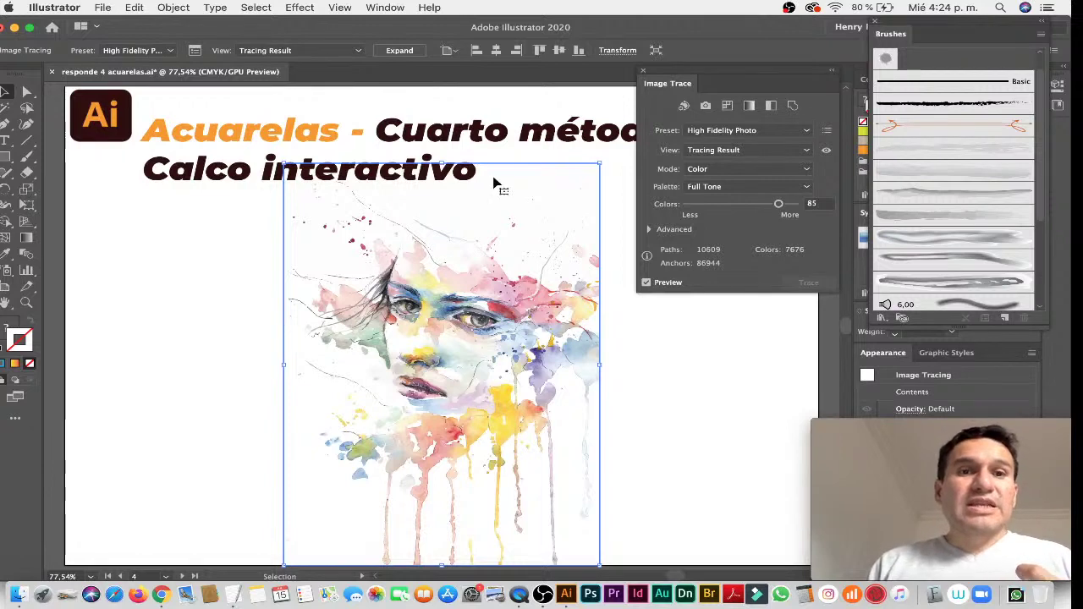
{"action": "left_click", "coordinate": [399, 51]}
{"action": "left_click", "coordinate": [646, 370]}
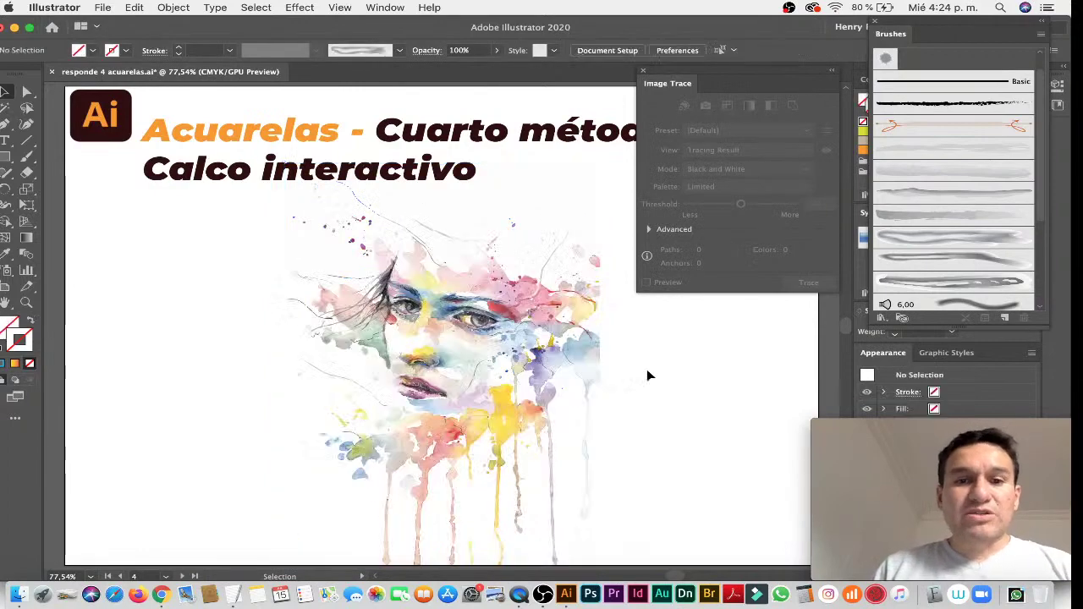
{"action": "key", "text": "z"}
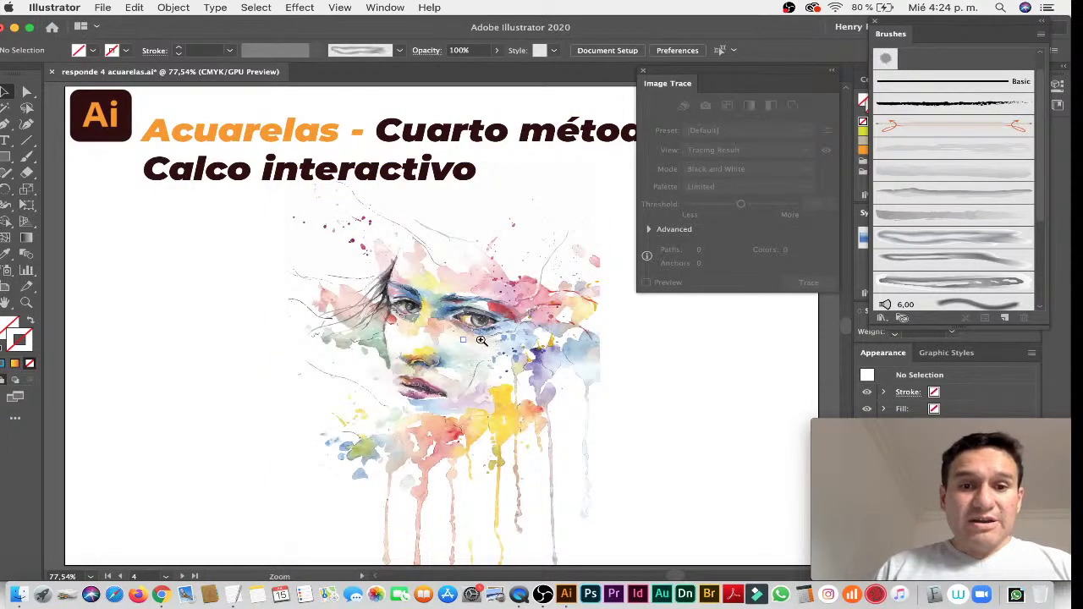
{"action": "mouse_move", "coordinate": [481, 339]}
{"action": "left_mouse_down"}
{"action": "mouse_move", "coordinate": [565, 350]}
{"action": "mouse_move", "coordinate": [474, 350]}
{"action": "left_mouse_up"}
{"action": "key", "text": "v"}
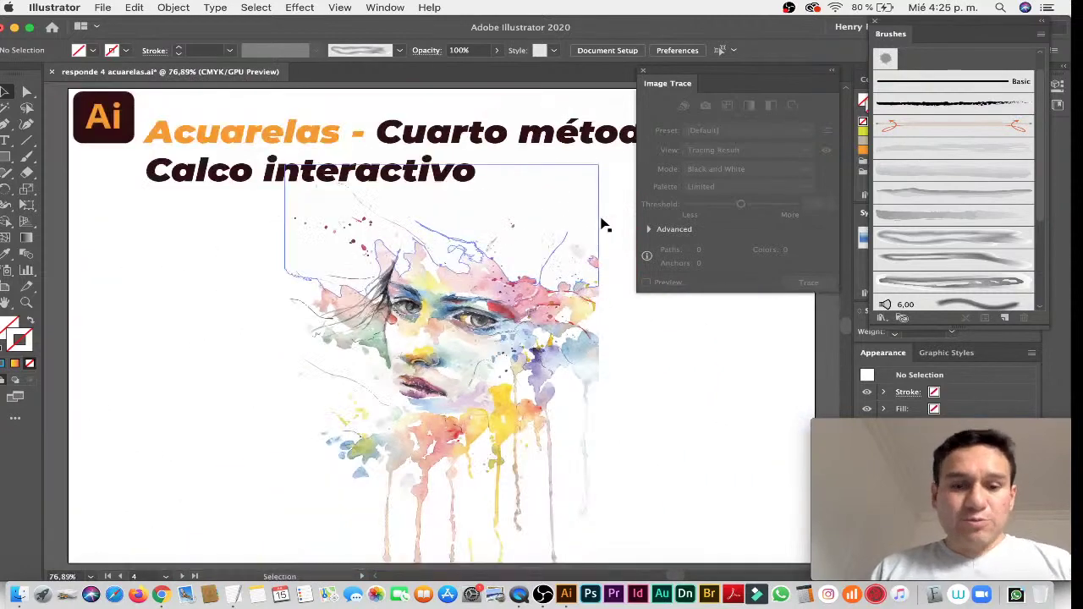
{"action": "key", "text": "ctrl+y"}
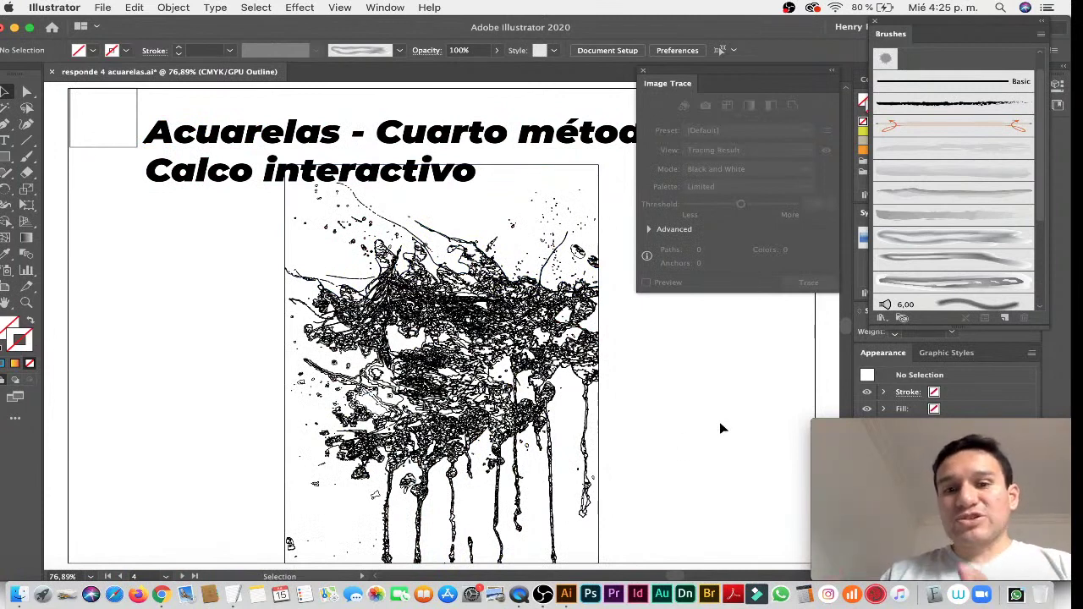
{"action": "key", "text": "a"}
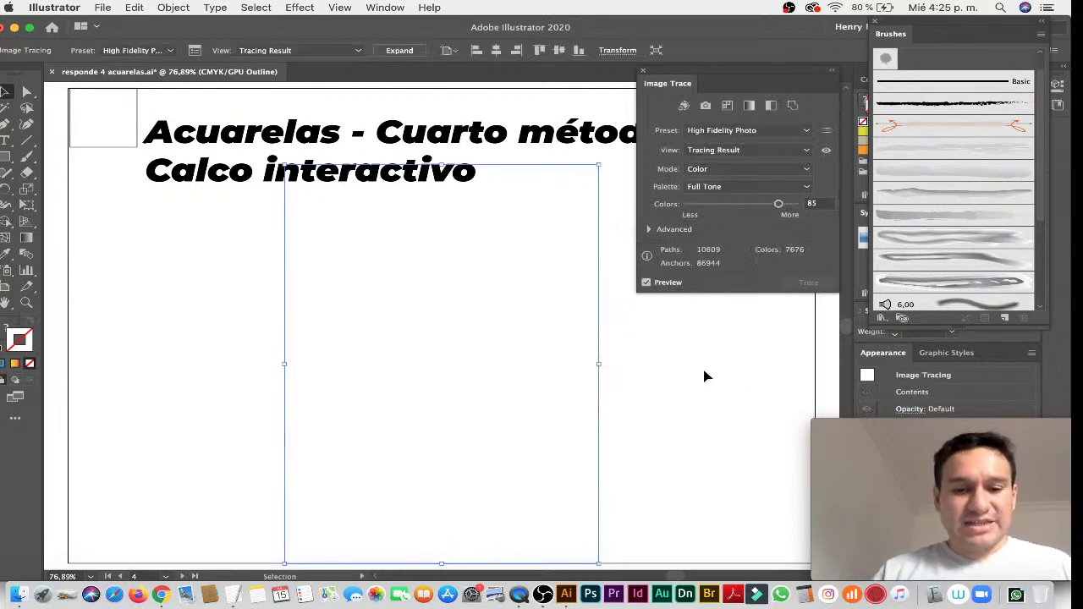
{"action": "key", "text": "super+y"}
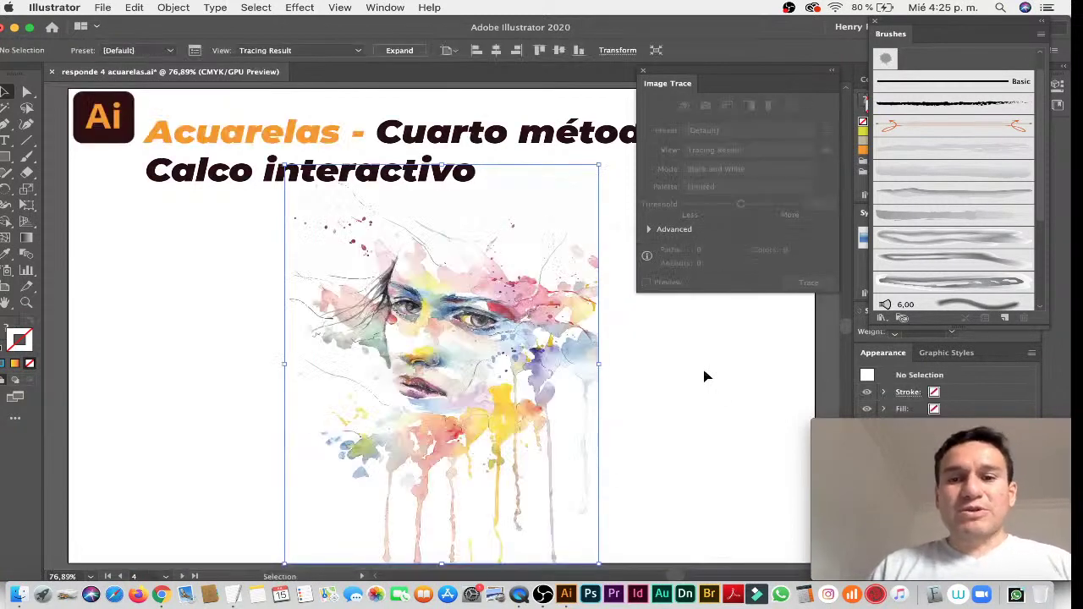
Pan to the 'Quinto método' artboard, close Image Trace, and select the first gold stroke image
{"action": "left_click", "coordinate": [705, 375]}
{"action": "left_click_drag", "start_coordinate": [634, 371], "coordinate": [307, 358]}
{"action": "left_click_drag", "start_coordinate": [513, 369], "coordinate": [278, 358]}
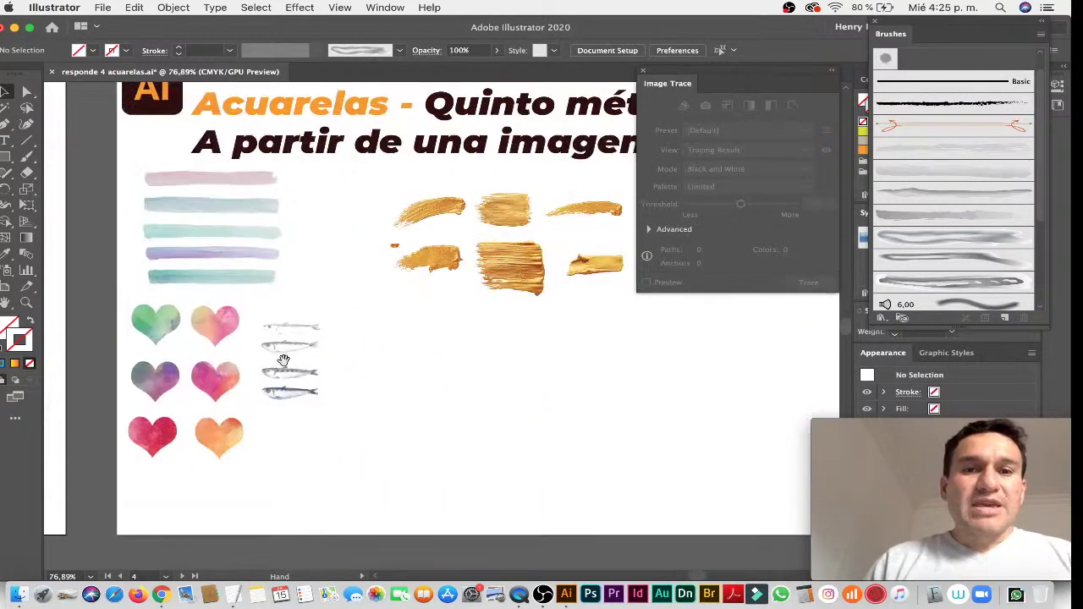
{"action": "left_click_drag", "start_coordinate": [415, 365], "coordinate": [355, 375]}
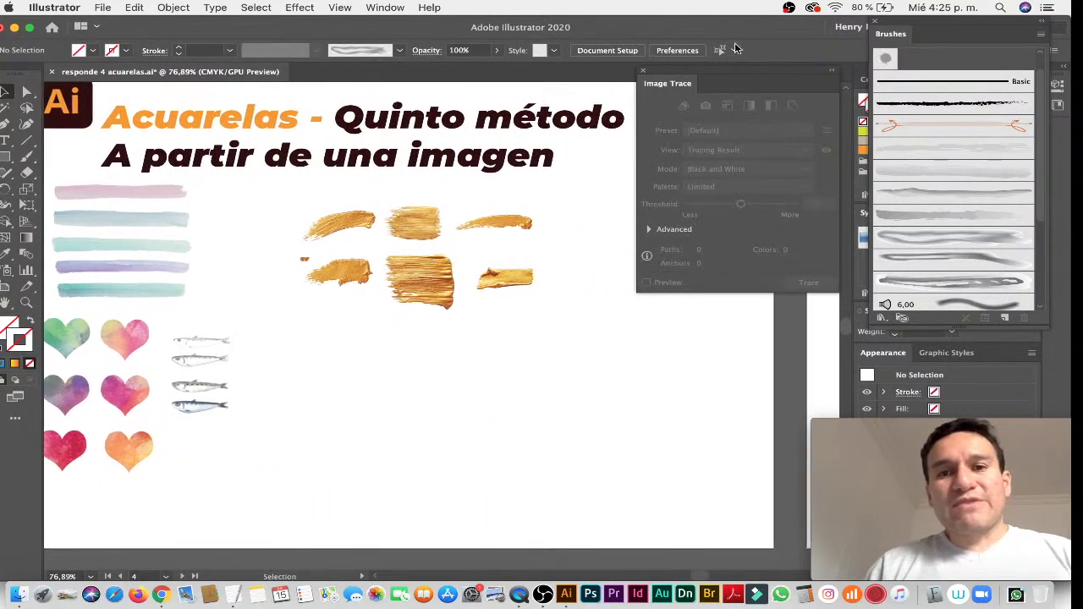
{"action": "left_click", "coordinate": [643, 73]}
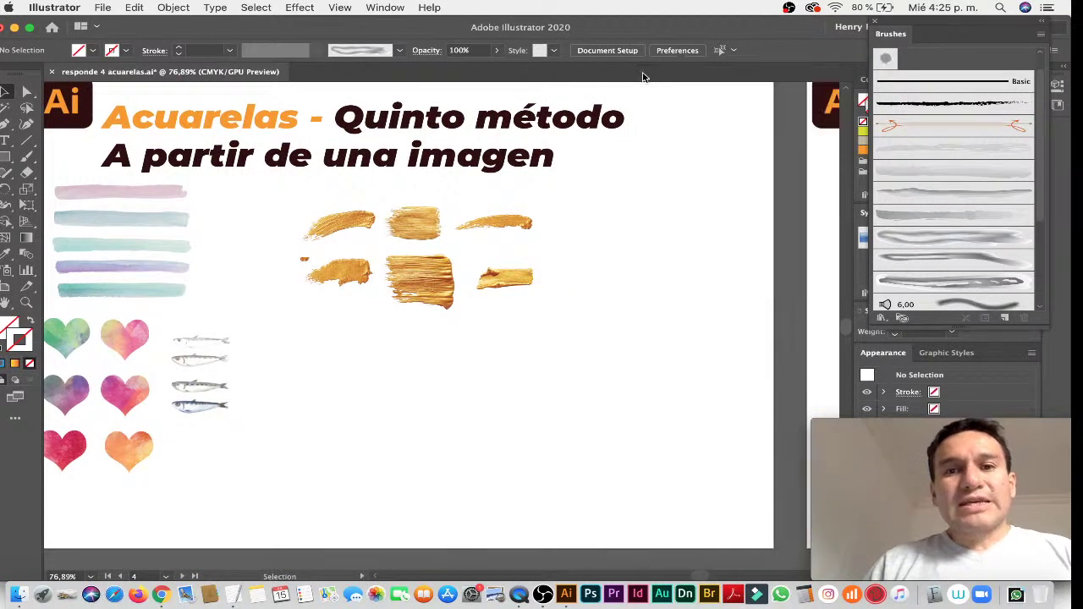
{"action": "left_click_drag", "start_coordinate": [570, 144], "coordinate": [656, 146]}
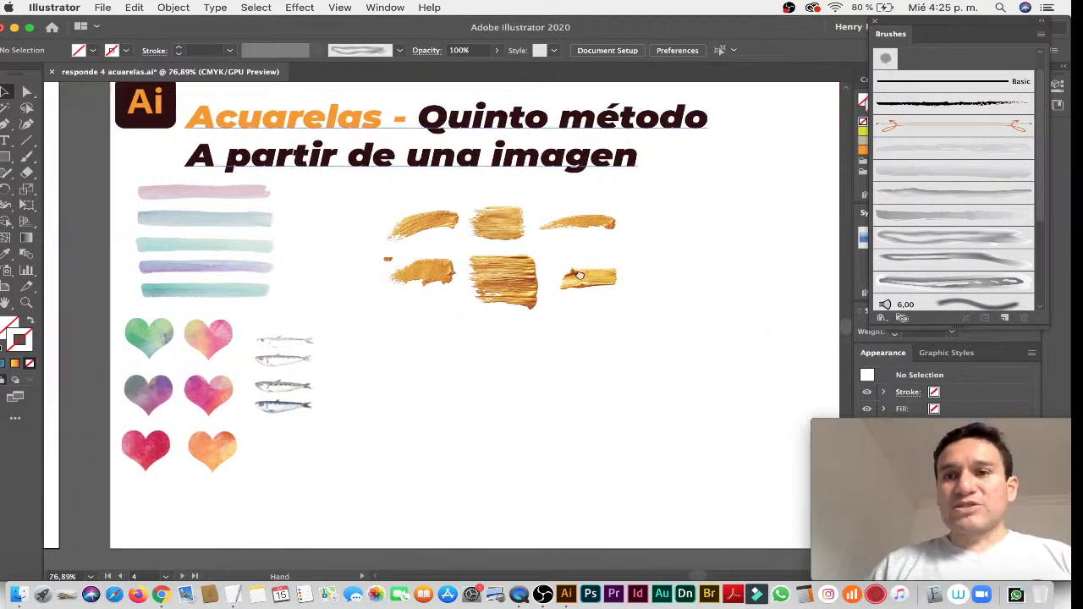
{"action": "left_click_drag", "start_coordinate": [580, 275], "coordinate": [631, 267]}
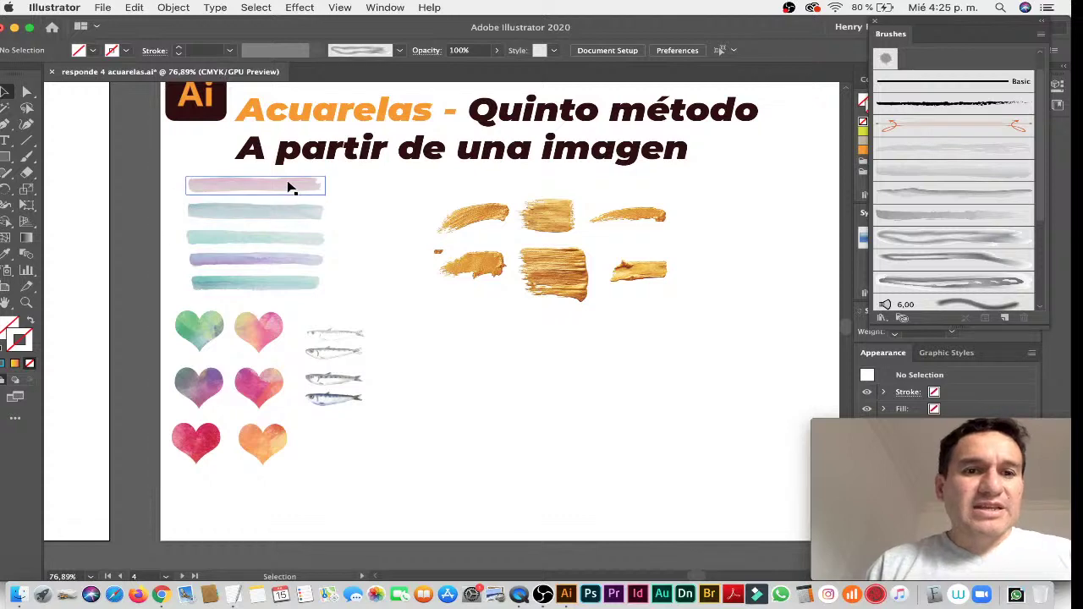
{"action": "left_click", "coordinate": [282, 211]}
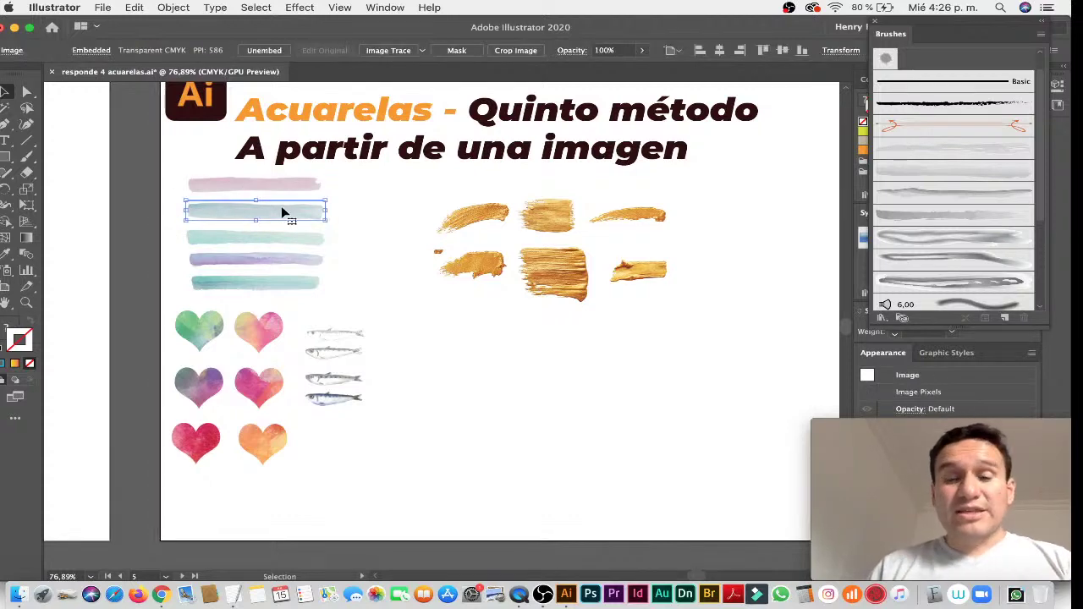
{"action": "left_click", "coordinate": [476, 218]}
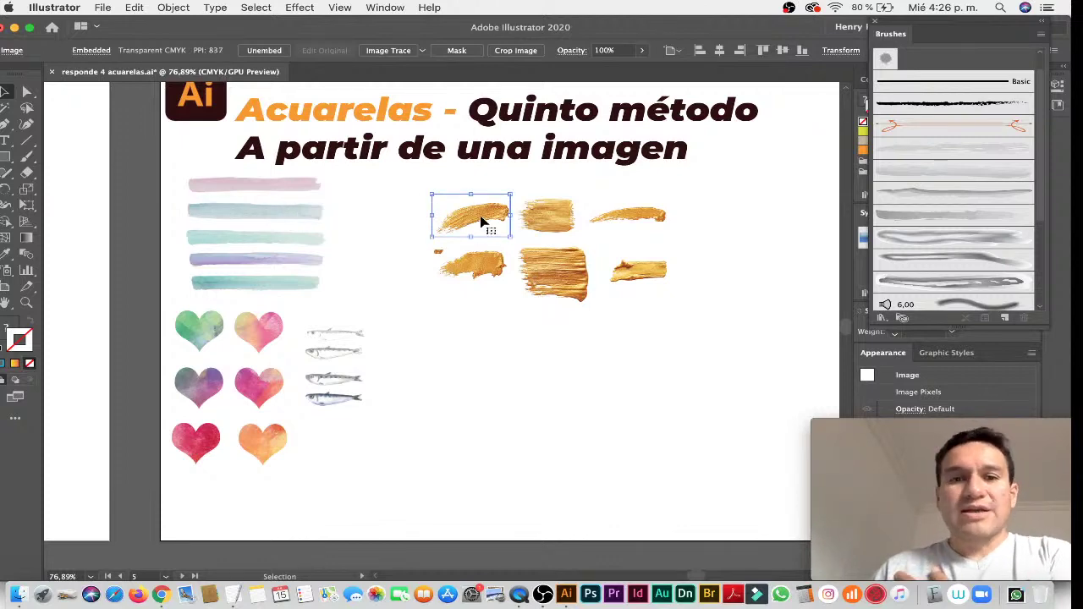
Turn the two gold stroke images into new art brushes in the Brushes panel
{"action": "left_click_drag", "start_coordinate": [481, 222], "coordinate": [979, 145]}
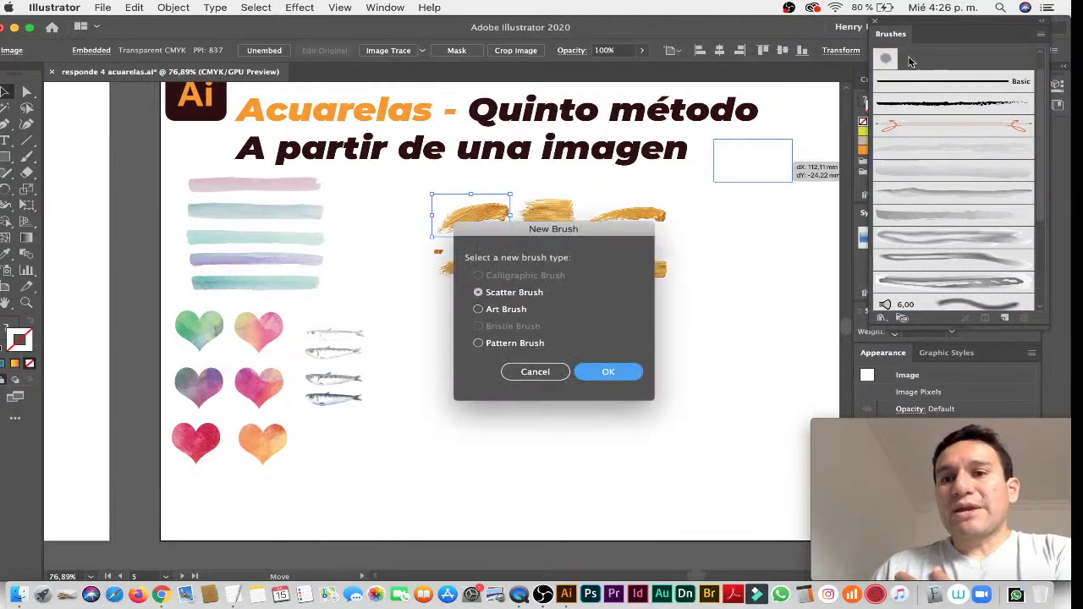
{"action": "left_click", "coordinate": [505, 312]}
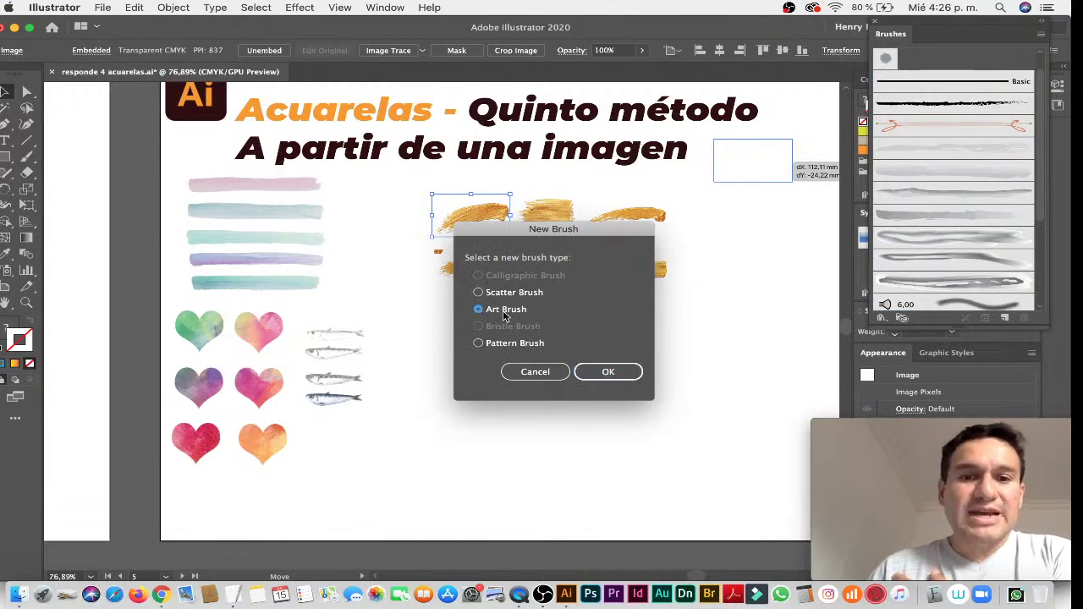
{"action": "left_click", "coordinate": [606, 372]}
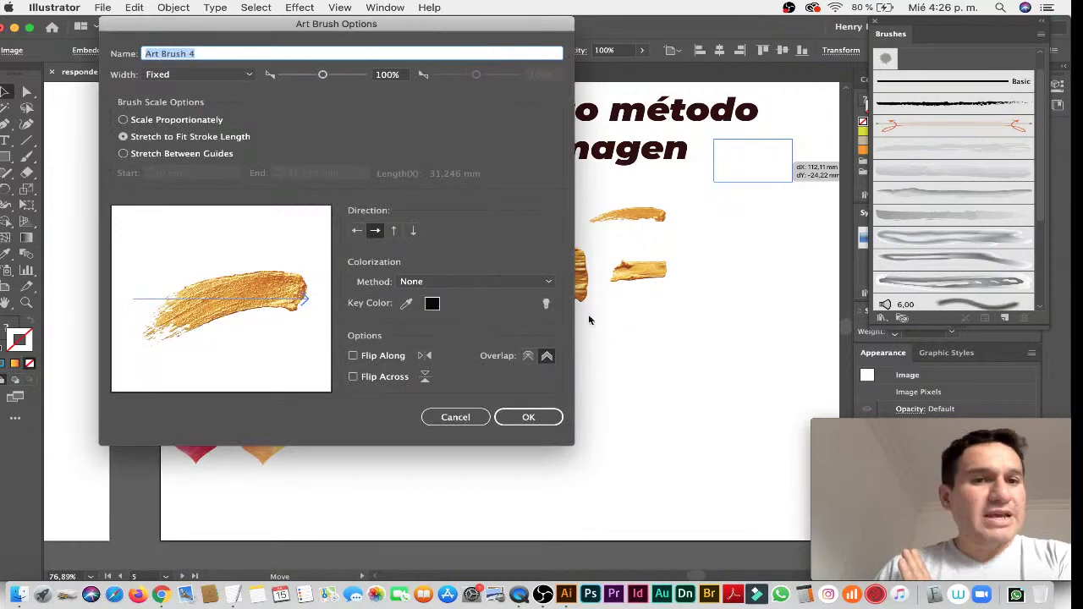
{"action": "left_click", "coordinate": [536, 415]}
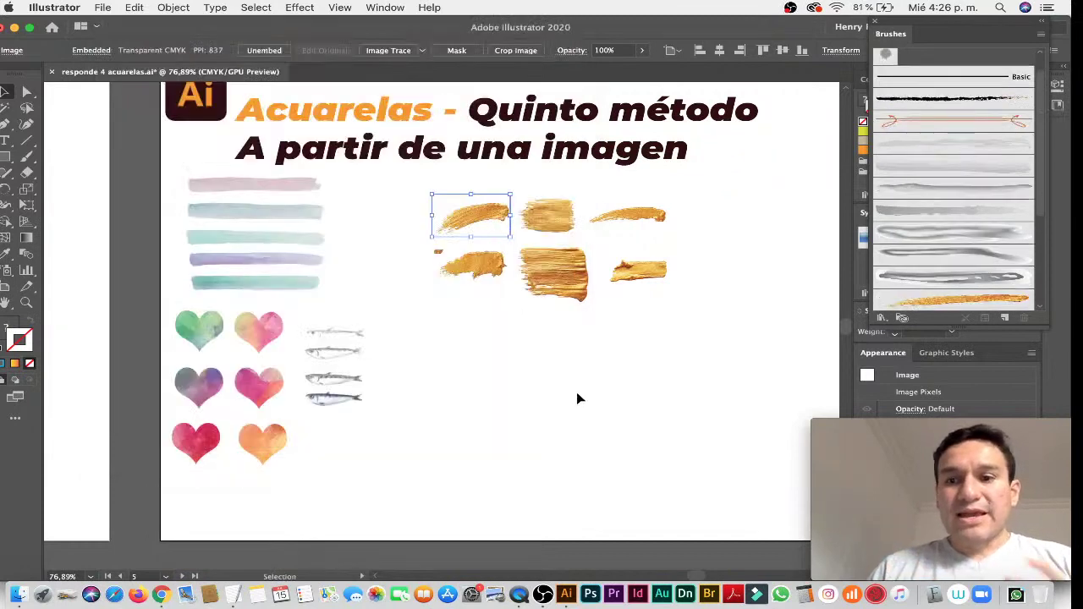
{"action": "scroll", "coordinate": [968, 258], "scroll_direction": "down", "scroll_amount": 3}
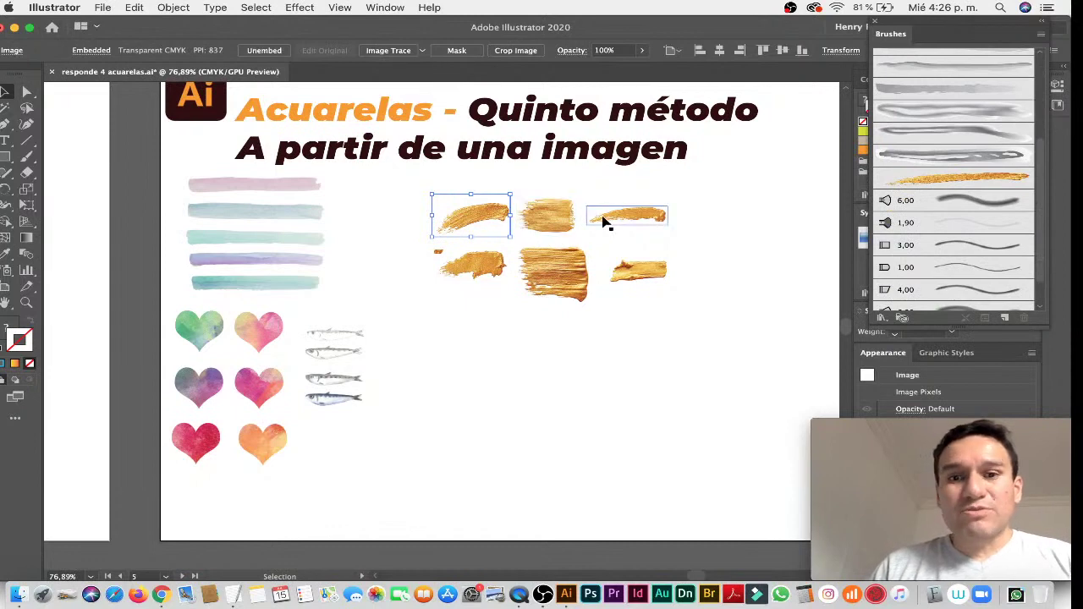
{"action": "left_click_drag", "start_coordinate": [611, 216], "coordinate": [965, 173]}
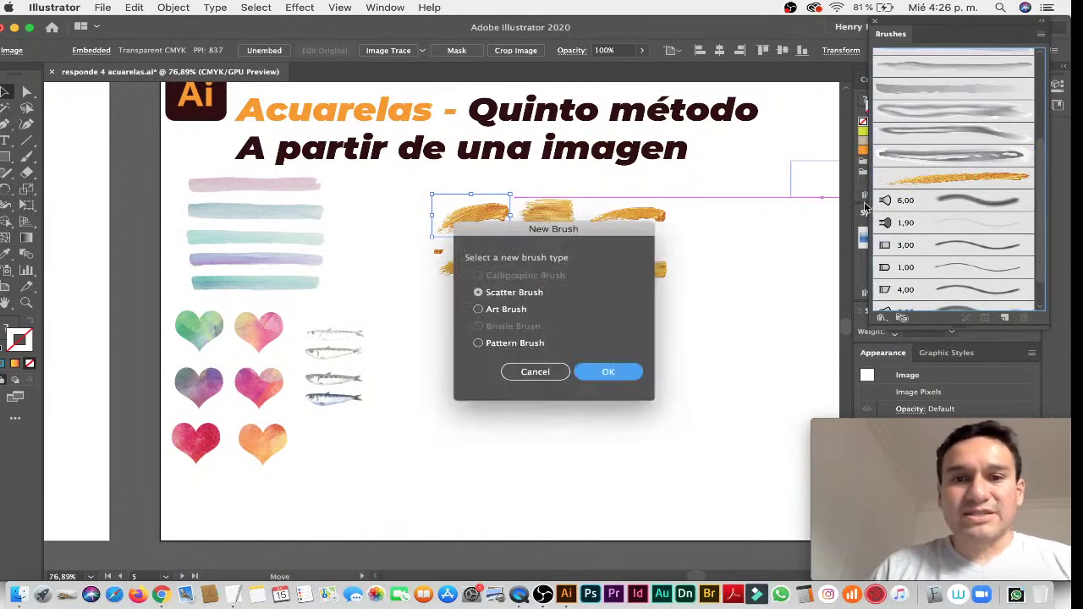
{"action": "left_click", "coordinate": [508, 310]}
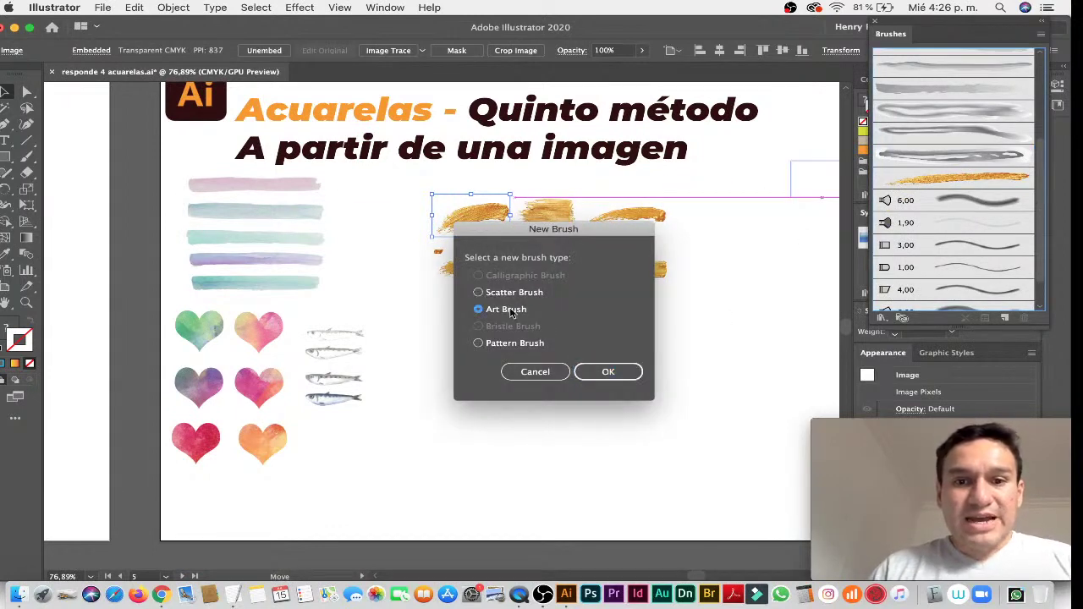
{"action": "left_click", "coordinate": [596, 370]}
{"action": "left_click", "coordinate": [519, 413]}
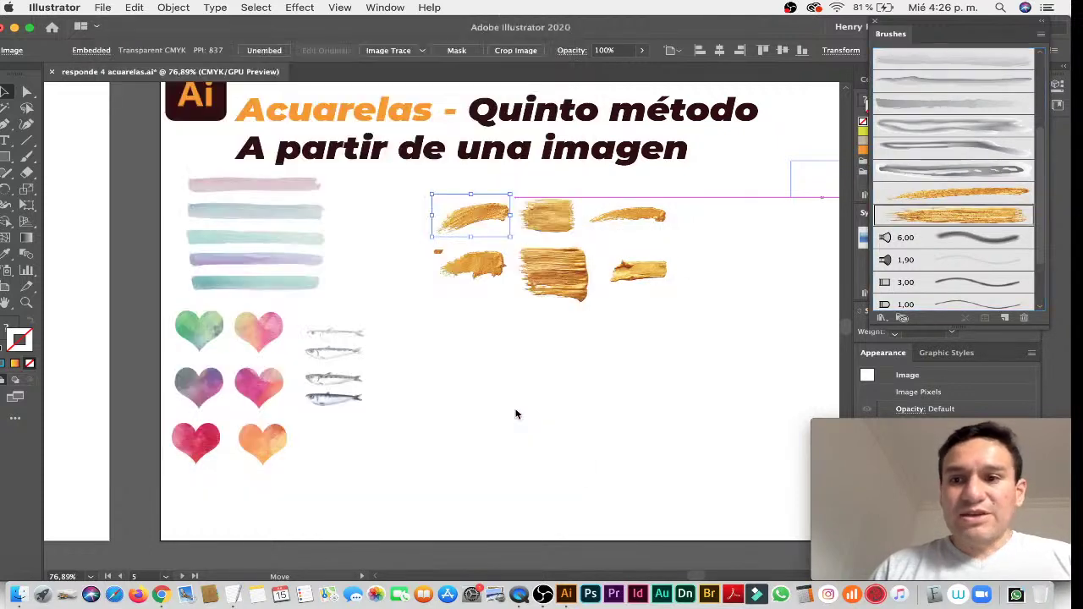
Paint two test gold strokes with the Paintbrush, then go to artboard 6 and select the Acuarela lettering
{"action": "key", "text": "b"}
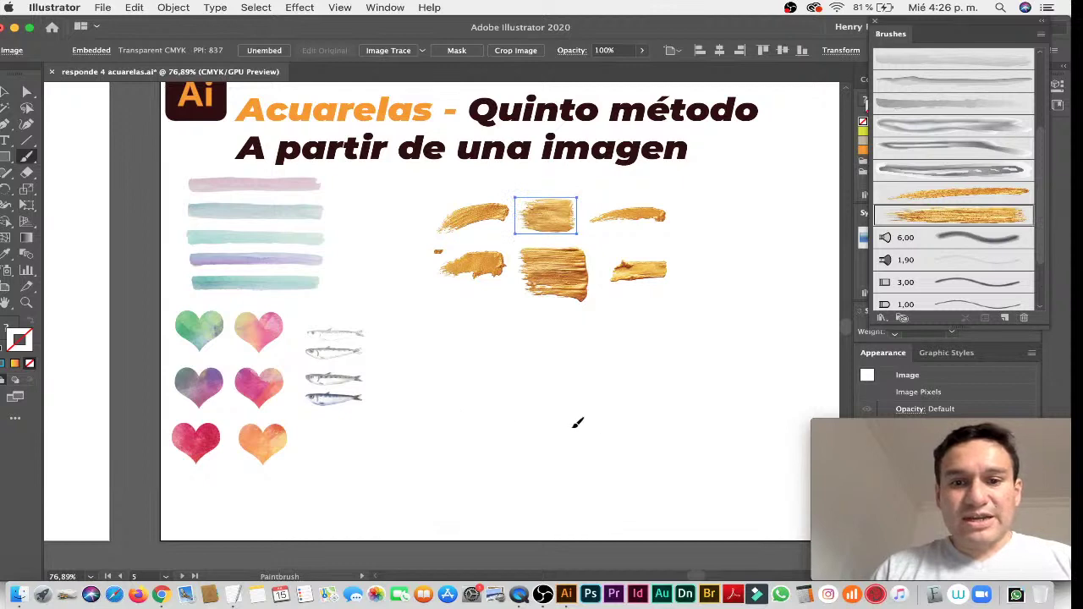
{"action": "left_click_drag", "start_coordinate": [444, 420], "coordinate": [700, 409]}
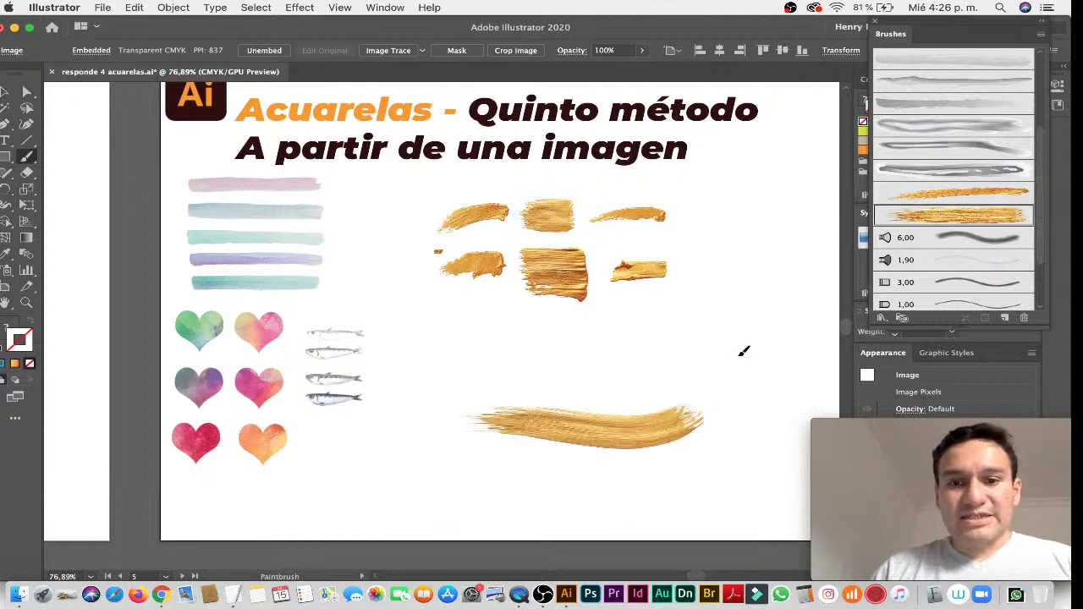
{"action": "left_click", "coordinate": [971, 200]}
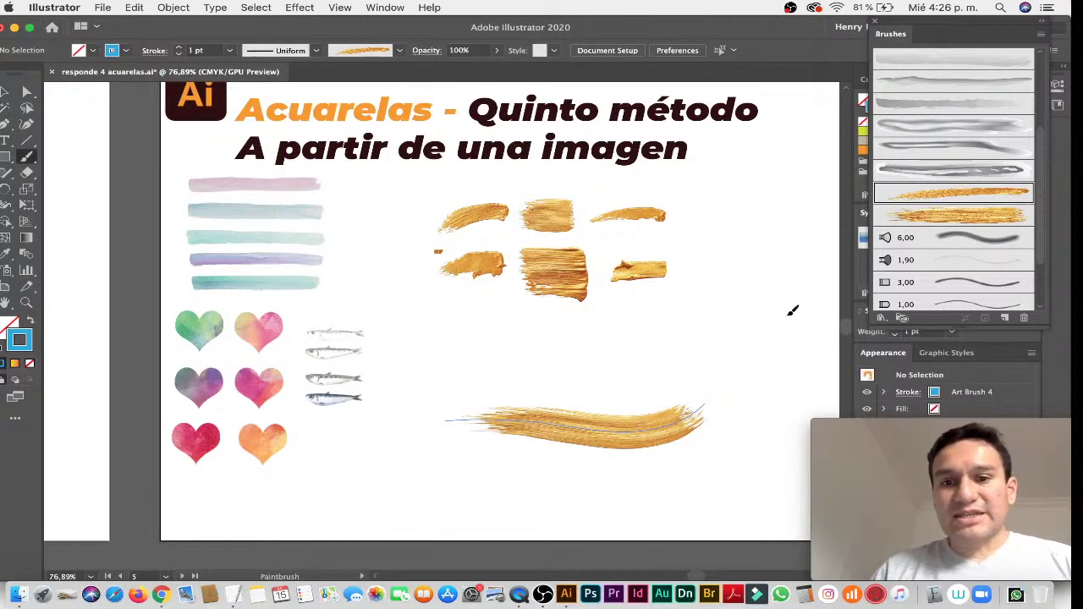
{"action": "left_click_drag", "start_coordinate": [569, 380], "coordinate": [772, 315]}
{"action": "key", "text": "v"}
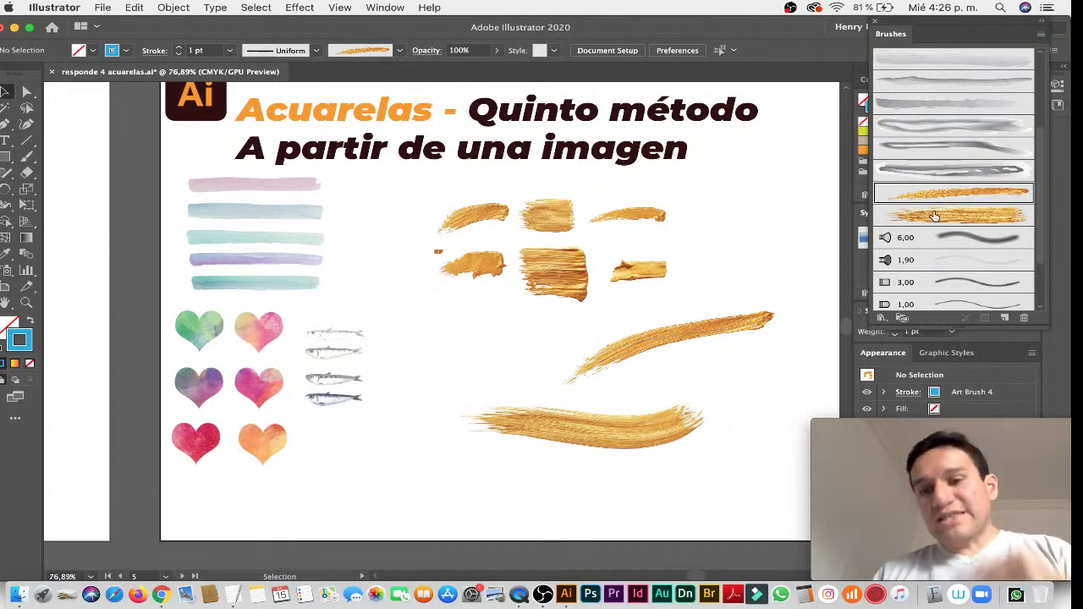
{"action": "left_click", "coordinate": [181, 576]}
{"action": "left_click", "coordinate": [667, 337]}
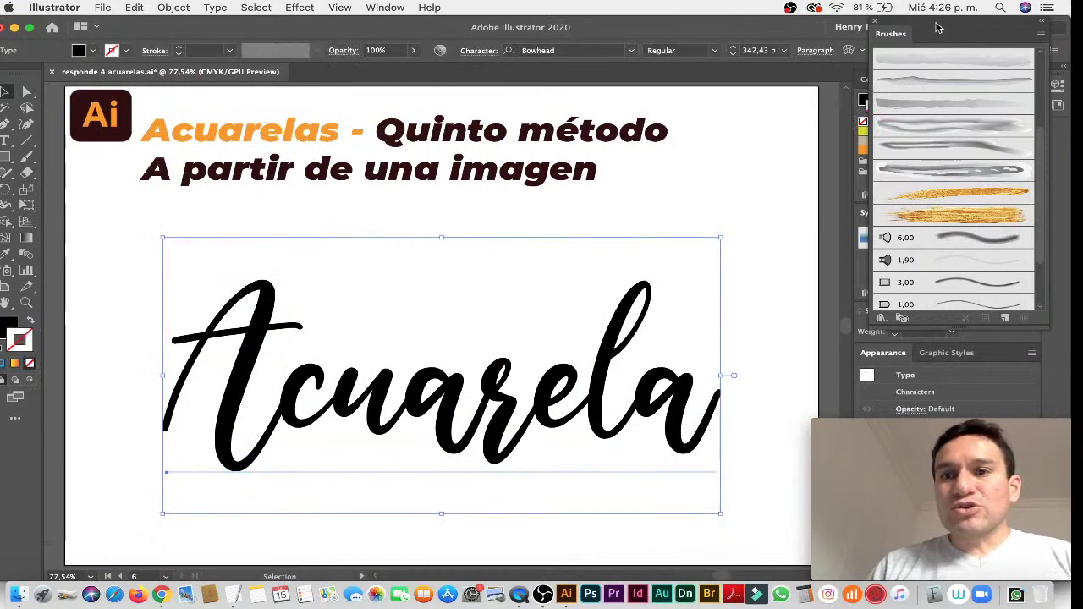
Move the Brushes panel aside and pull the Appearance panel out as a floating panel
{"action": "mouse_move", "coordinate": [937, 28]}
{"action": "left_mouse_down"}
{"action": "mouse_move", "coordinate": [804, 34]}
{"action": "mouse_move", "coordinate": [699, 5]}
{"action": "left_mouse_up"}
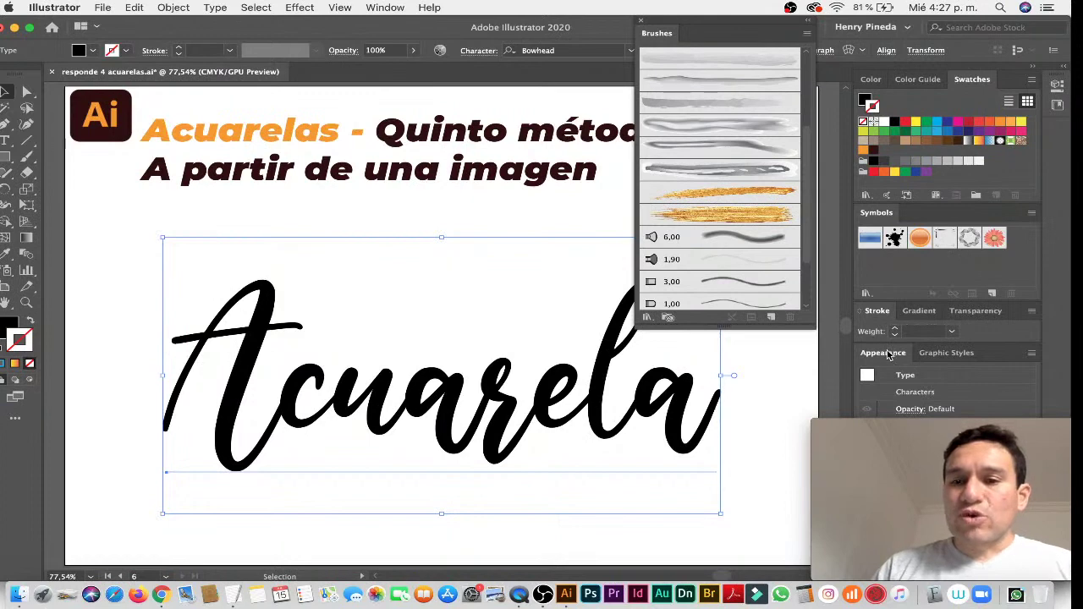
{"action": "mouse_move", "coordinate": [887, 354]}
{"action": "left_mouse_down"}
{"action": "mouse_move", "coordinate": [124, 15]}
{"action": "mouse_move", "coordinate": [124, 34]}
{"action": "left_mouse_up"}
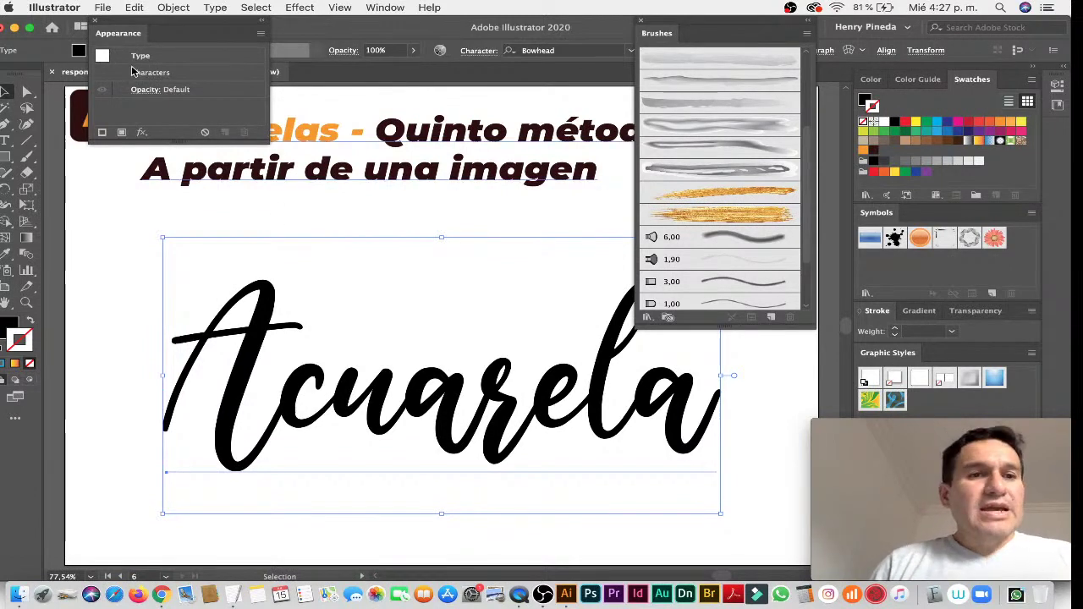
Add a new fill to the Acuarela text and set it to blue
{"action": "left_click", "coordinate": [385, 7]}
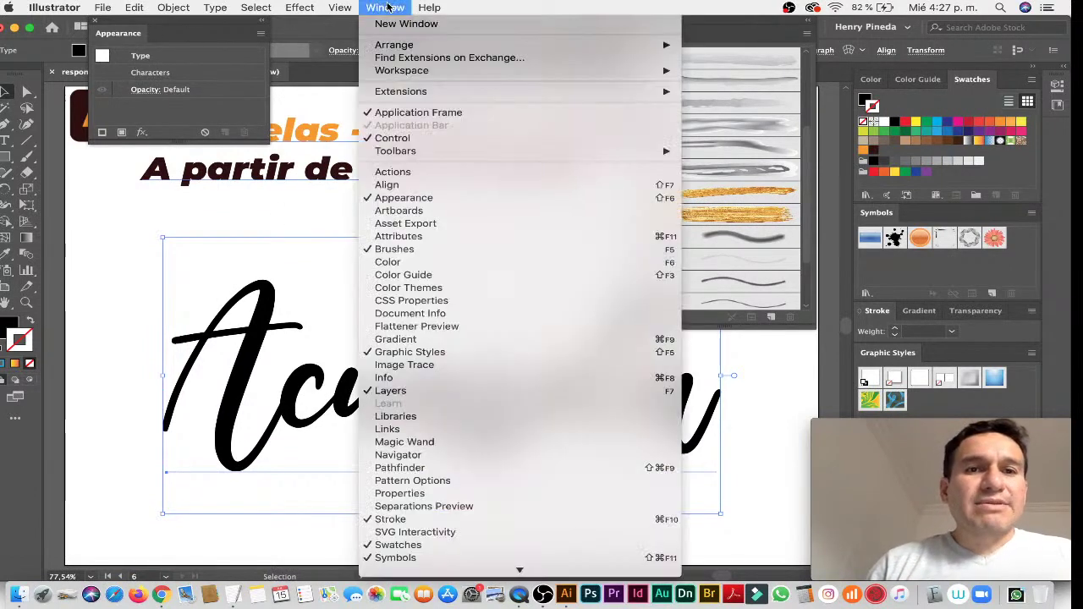
{"action": "left_click", "coordinate": [343, 142]}
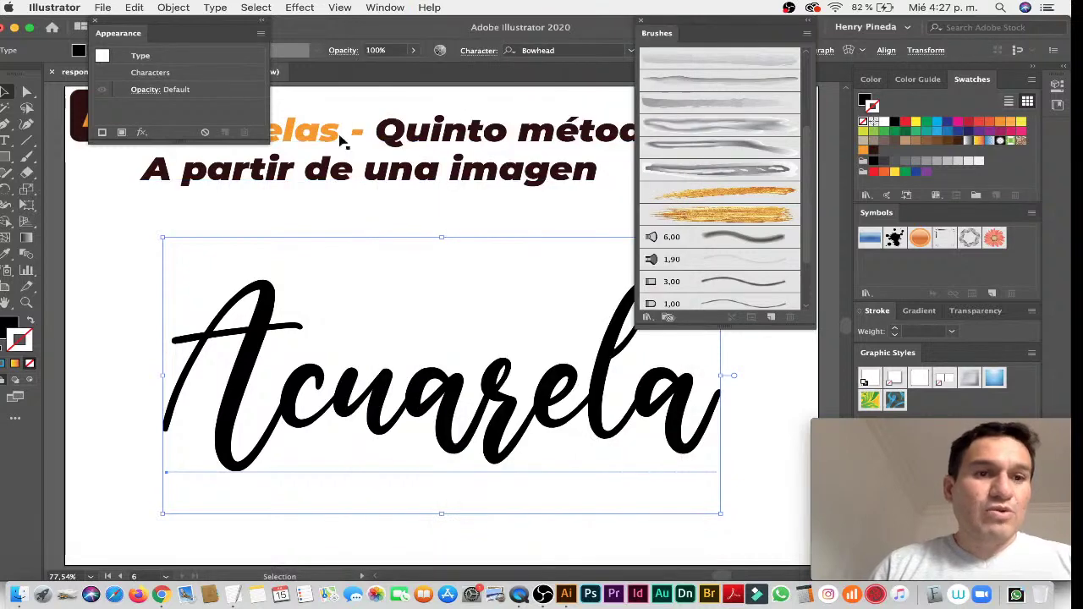
{"action": "left_click", "coordinate": [122, 133]}
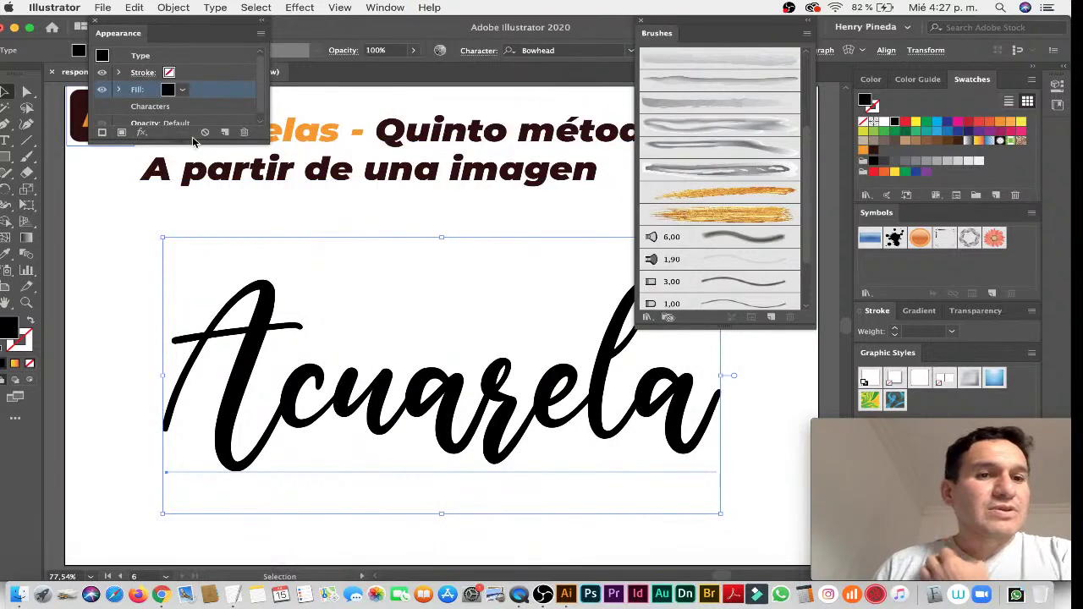
{"action": "left_click", "coordinate": [182, 90]}
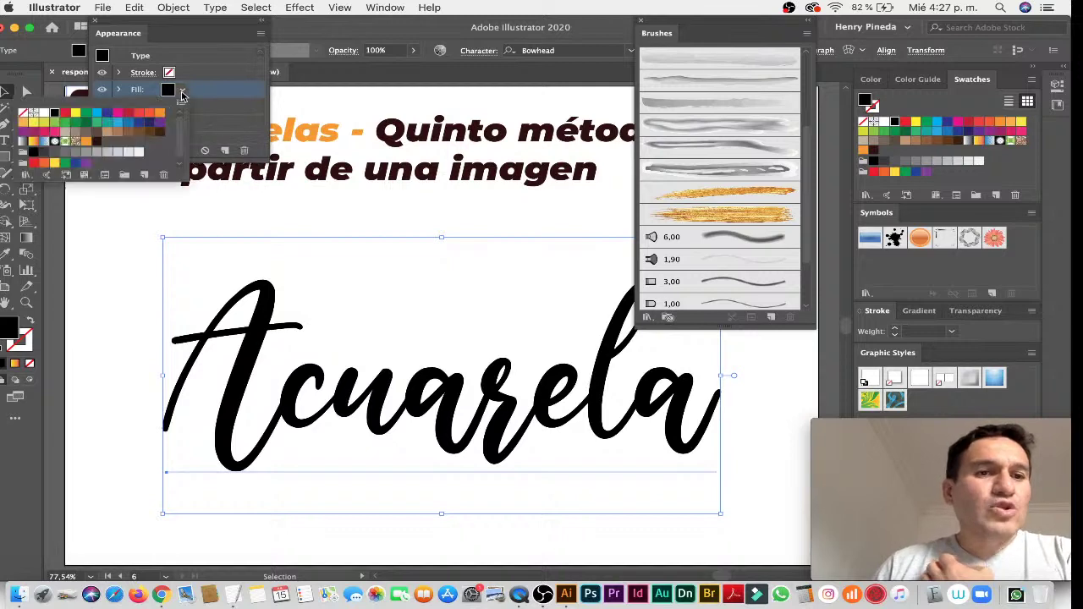
{"action": "left_click", "coordinate": [158, 114]}
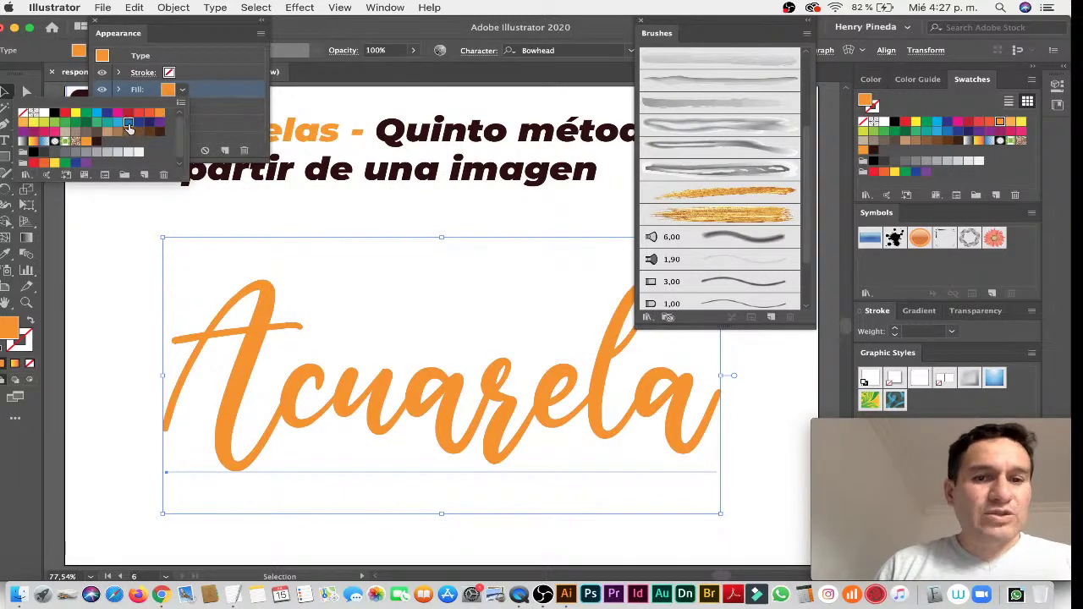
{"action": "left_click", "coordinate": [128, 124]}
{"action": "left_click", "coordinate": [226, 66]}
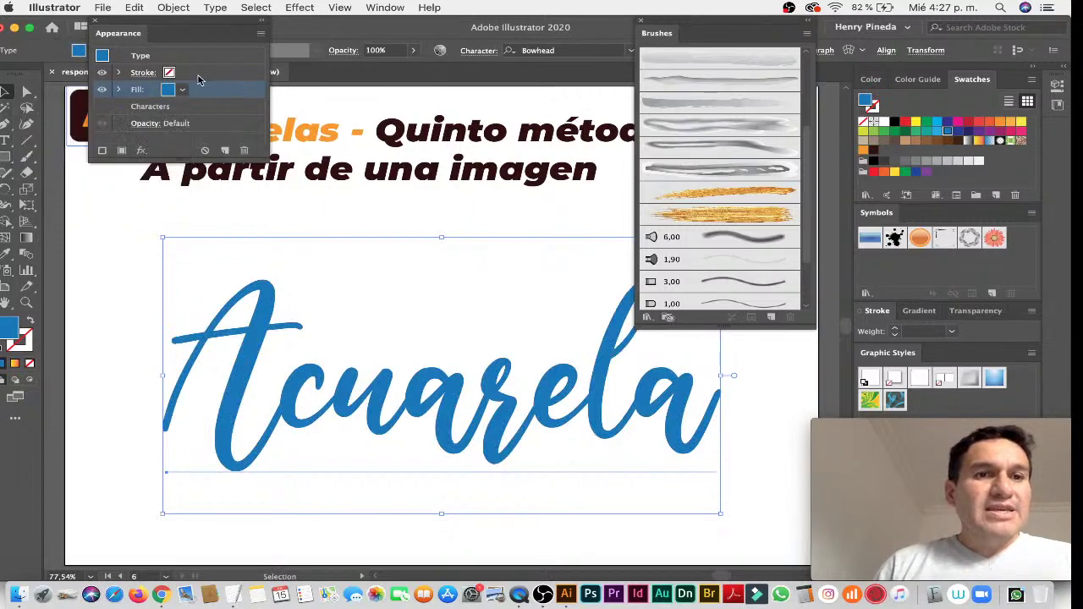
Set the Acuarela text's stroke to magenta at 1 pt
{"action": "left_click", "coordinate": [200, 74]}
{"action": "left_click", "coordinate": [182, 72]}
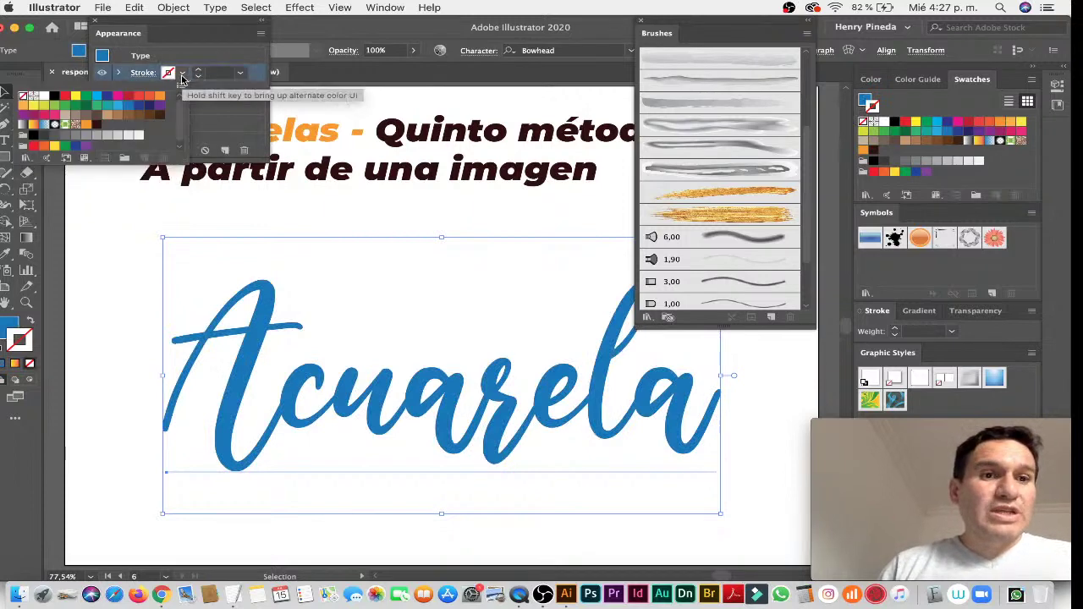
{"action": "left_click", "coordinate": [118, 98]}
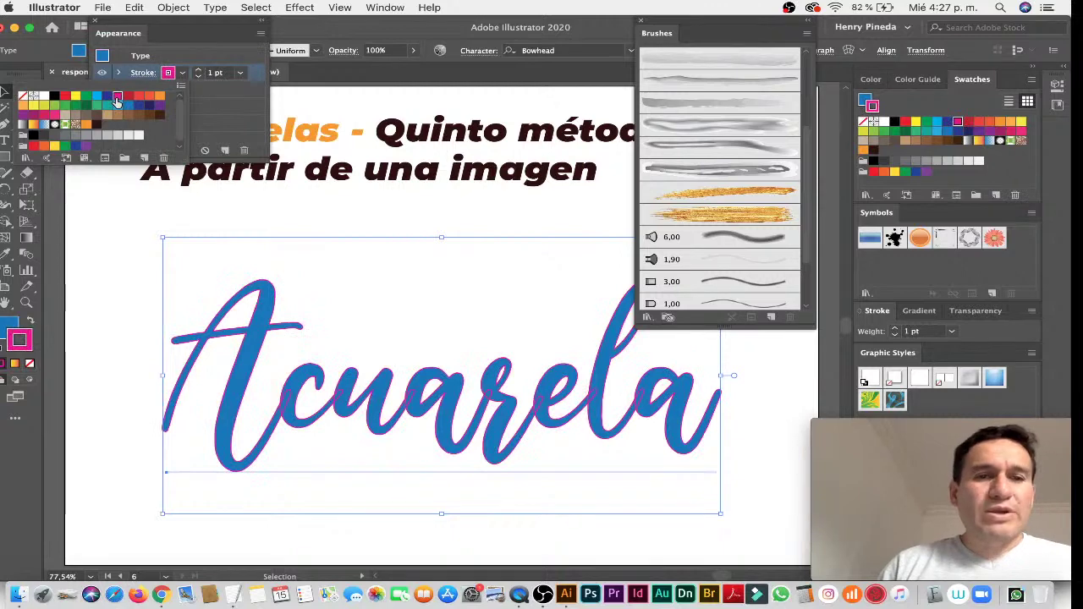
{"action": "left_click", "coordinate": [736, 196]}
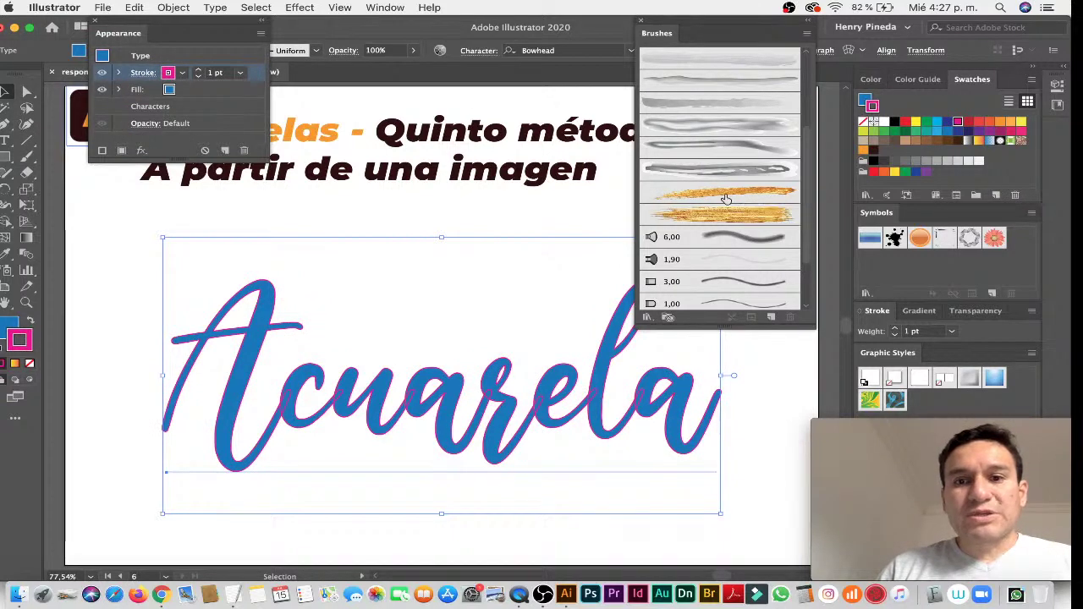
Apply the grey watercolor Art Brush 3 to the stroke and move the stroke below the blue fill
{"action": "left_click", "coordinate": [726, 197]}
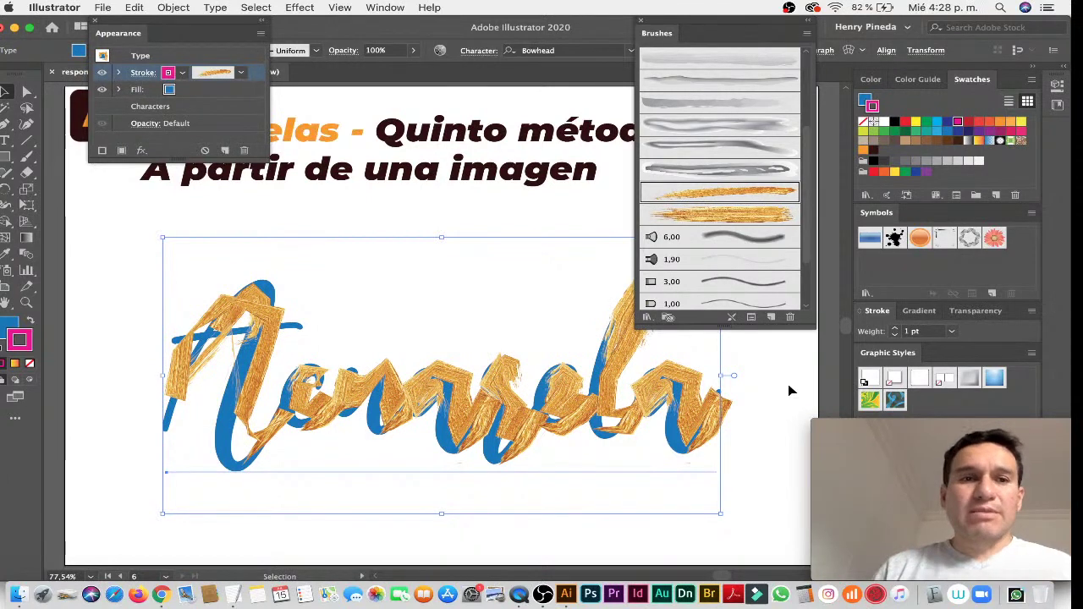
{"action": "left_click", "coordinate": [709, 169]}
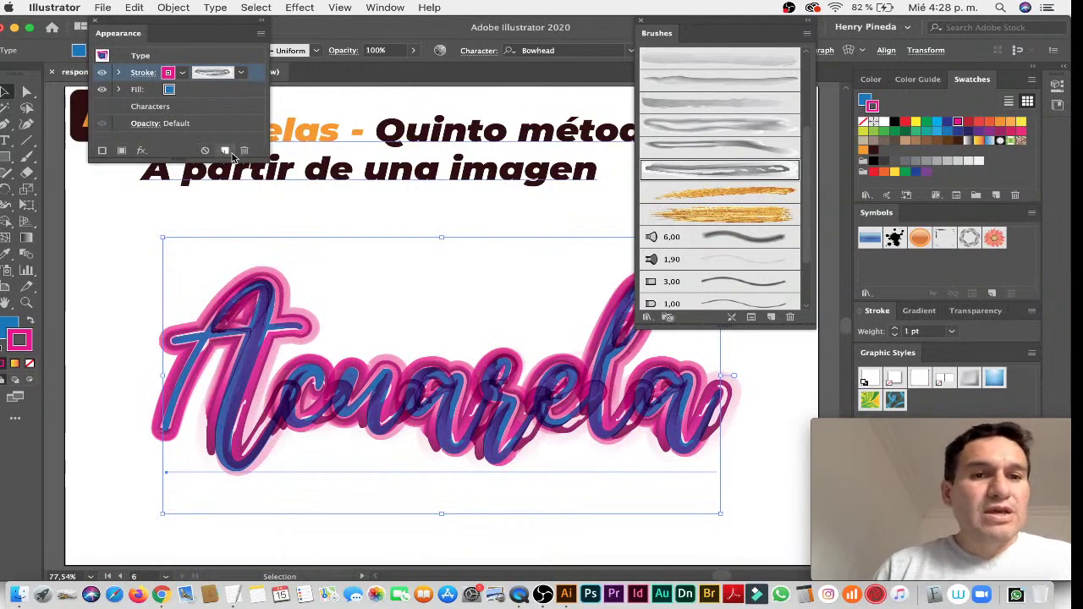
{"action": "left_click_drag", "start_coordinate": [231, 159], "coordinate": [232, 191]}
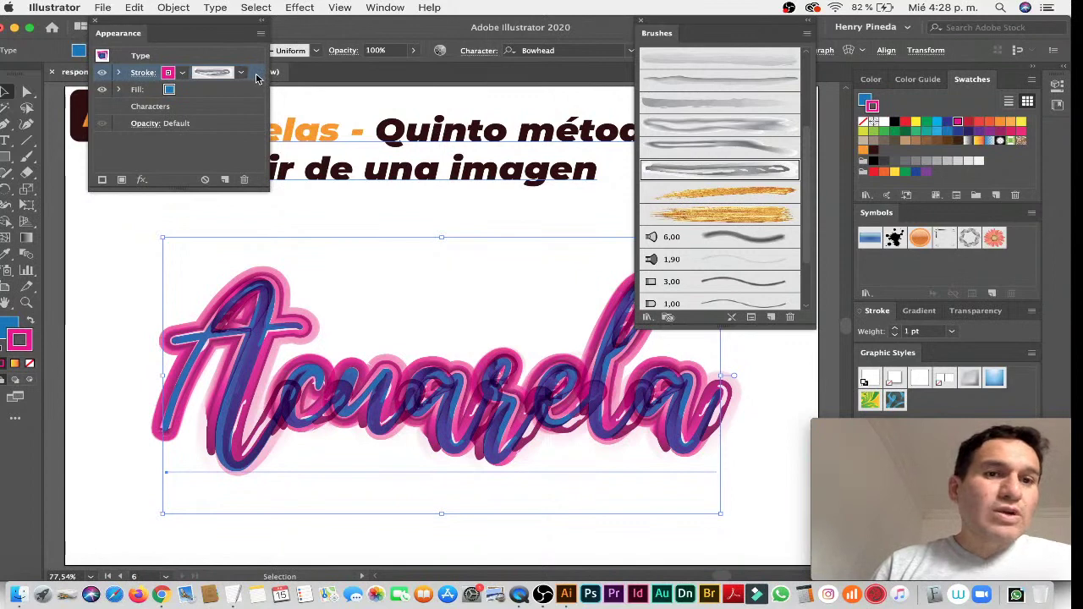
{"action": "left_click_drag", "start_coordinate": [256, 74], "coordinate": [252, 98]}
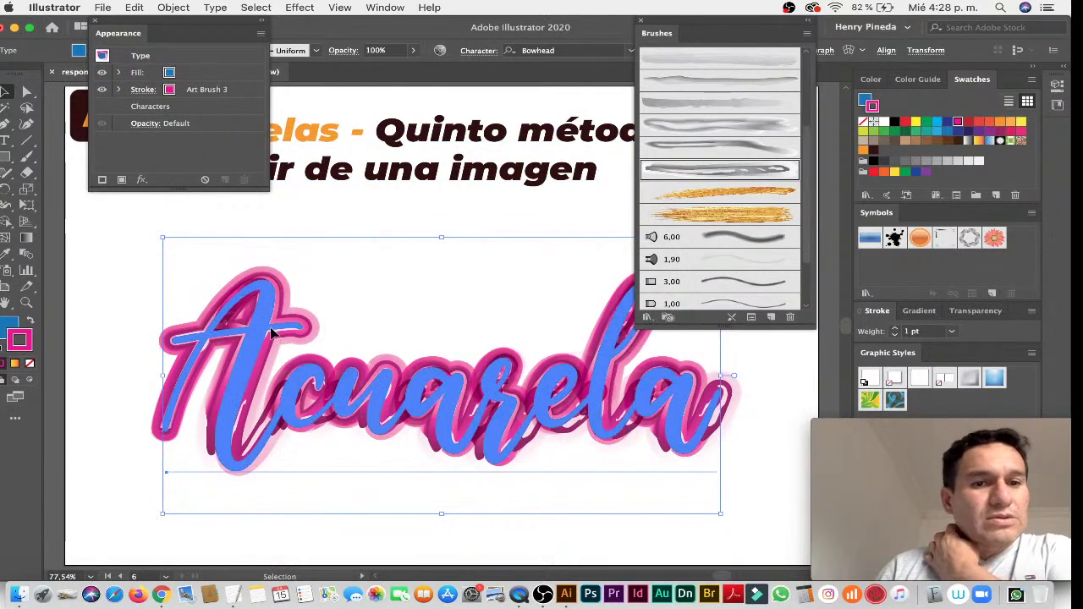
Try another watercolor brush, then Watercolor - Thin, on Acuarela's stroke, previewing the result
{"action": "left_click", "coordinate": [248, 98]}
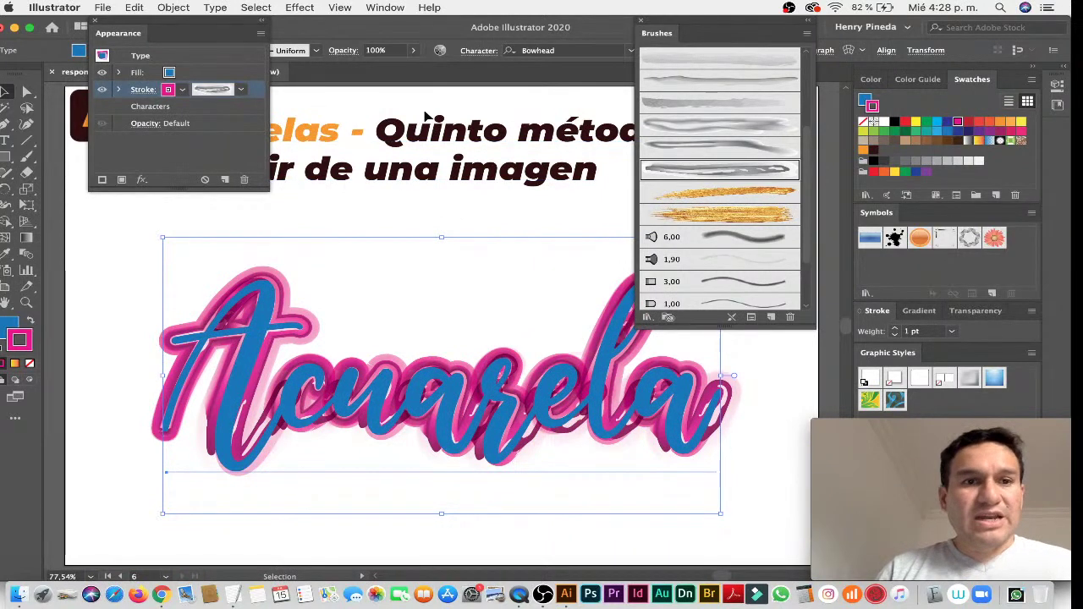
{"action": "scroll", "coordinate": [715, 152], "scroll_direction": "up", "scroll_amount": 3}
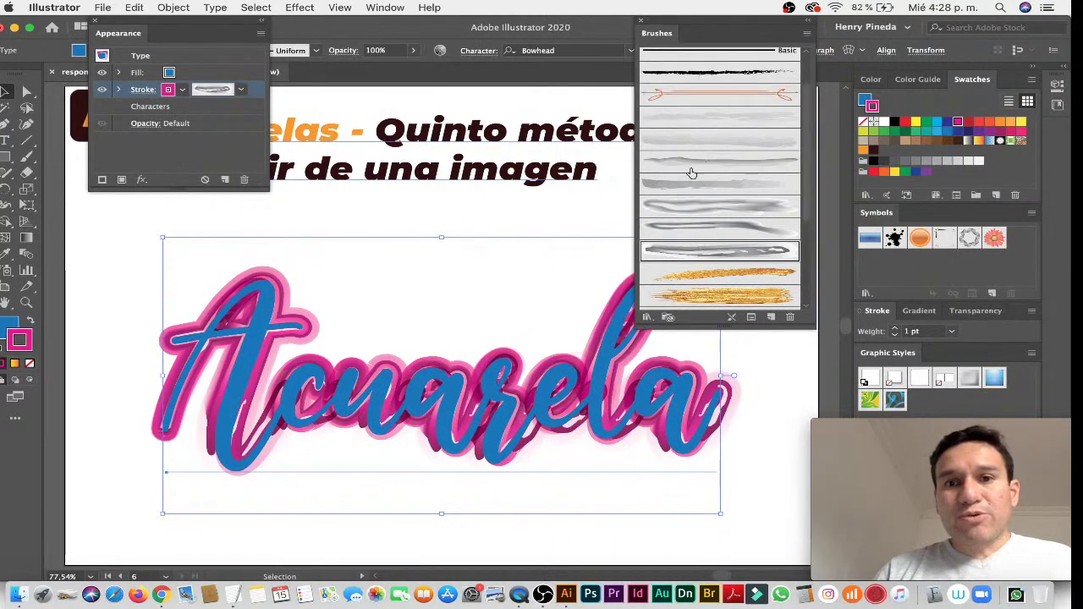
{"action": "left_click", "coordinate": [707, 163]}
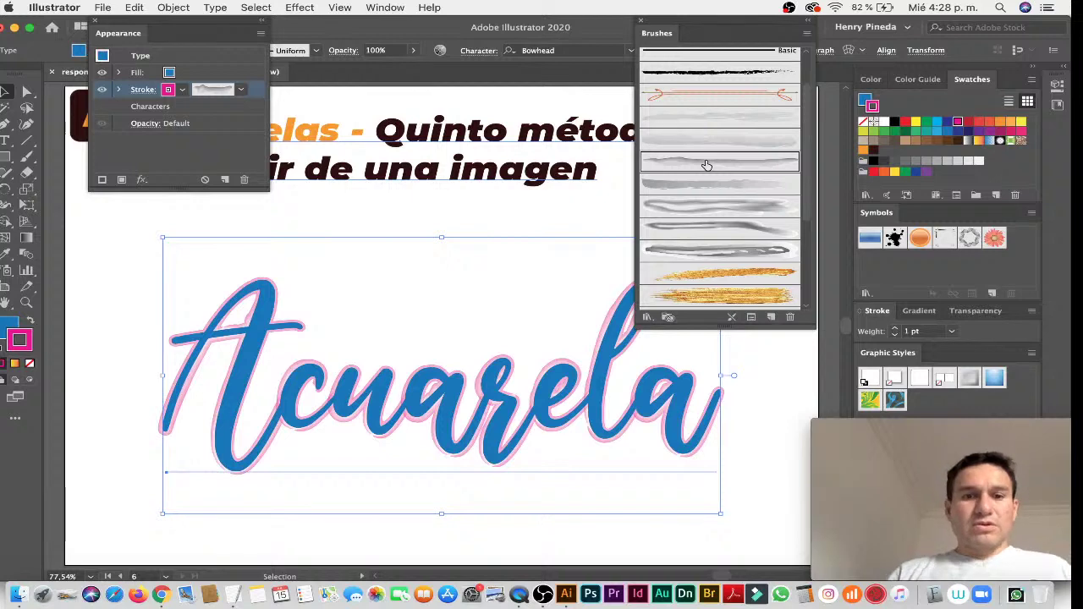
{"action": "left_click", "coordinate": [116, 424]}
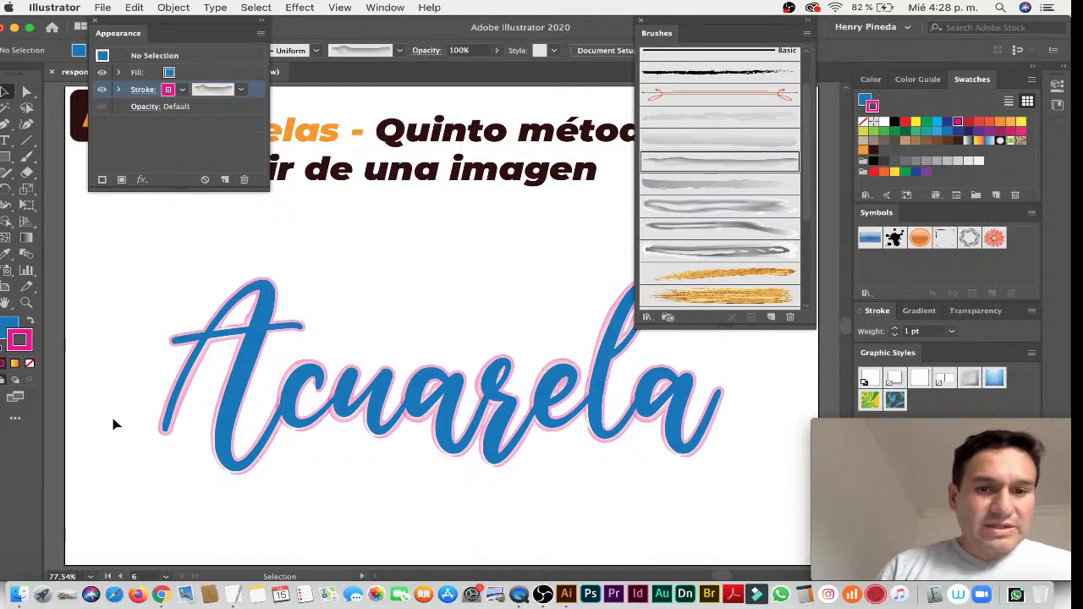
{"action": "left_click", "coordinate": [217, 385]}
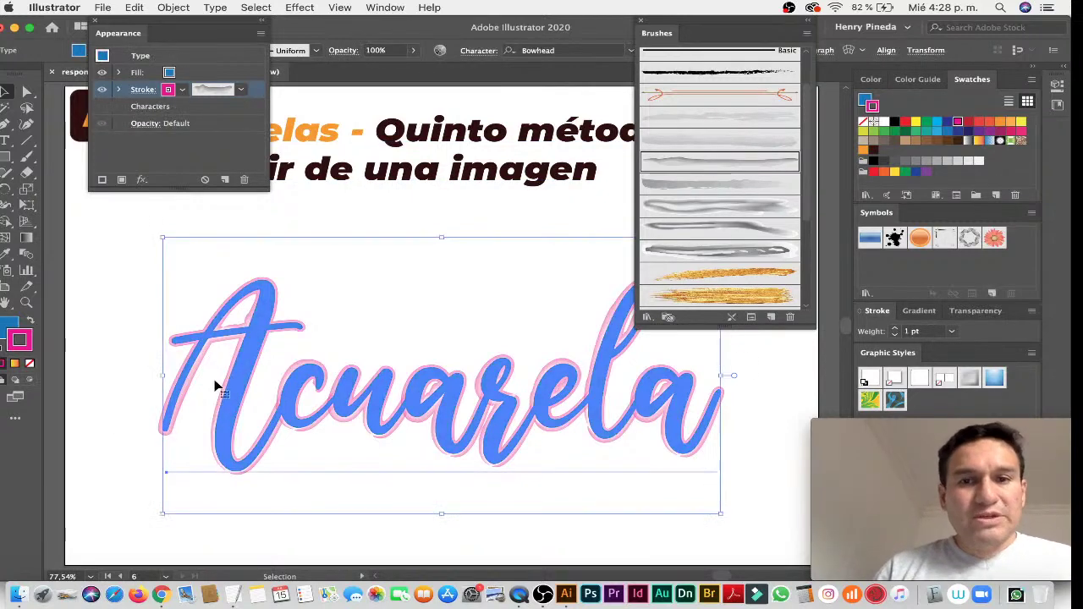
{"action": "left_click", "coordinate": [692, 185]}
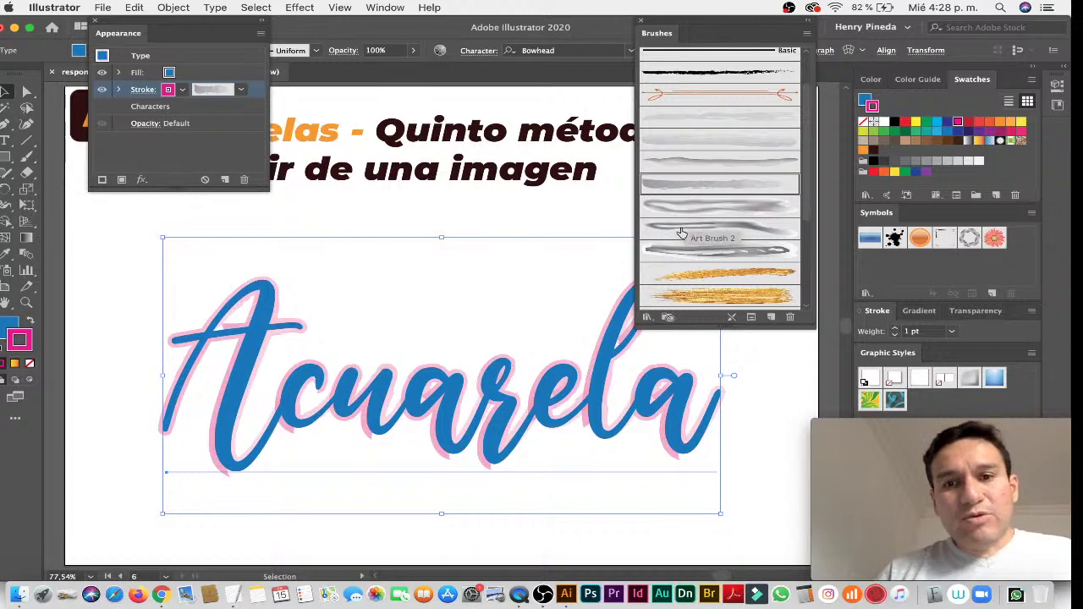
Settle on Art Brush 1 for a soft glowing stroke, then switch to the YouTube Studio page
{"action": "left_click", "coordinate": [690, 209]}
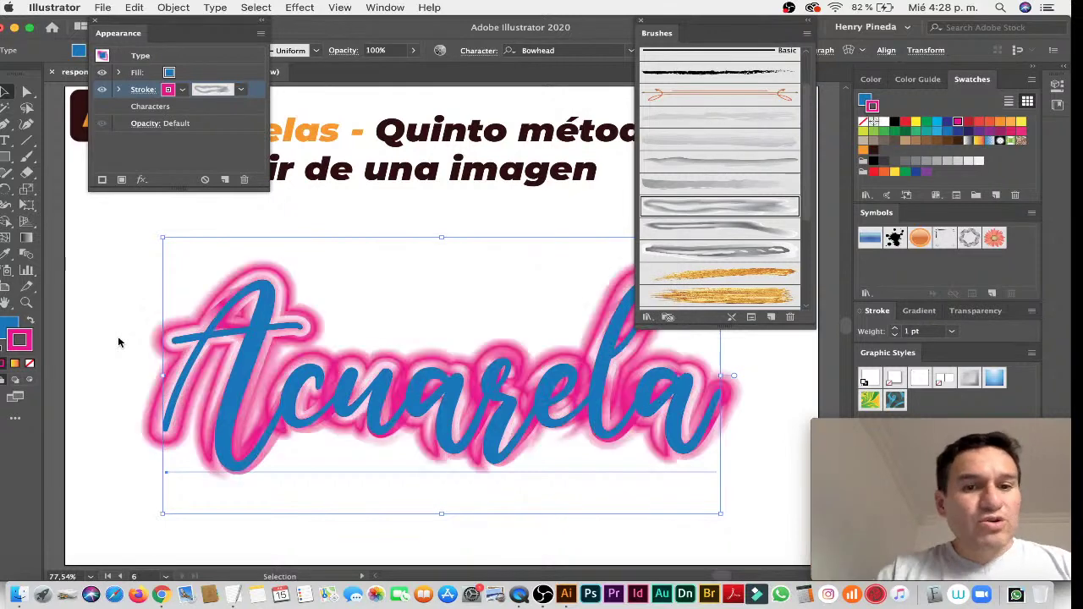
{"action": "scroll", "coordinate": [757, 226], "scroll_direction": "down", "scroll_amount": 5}
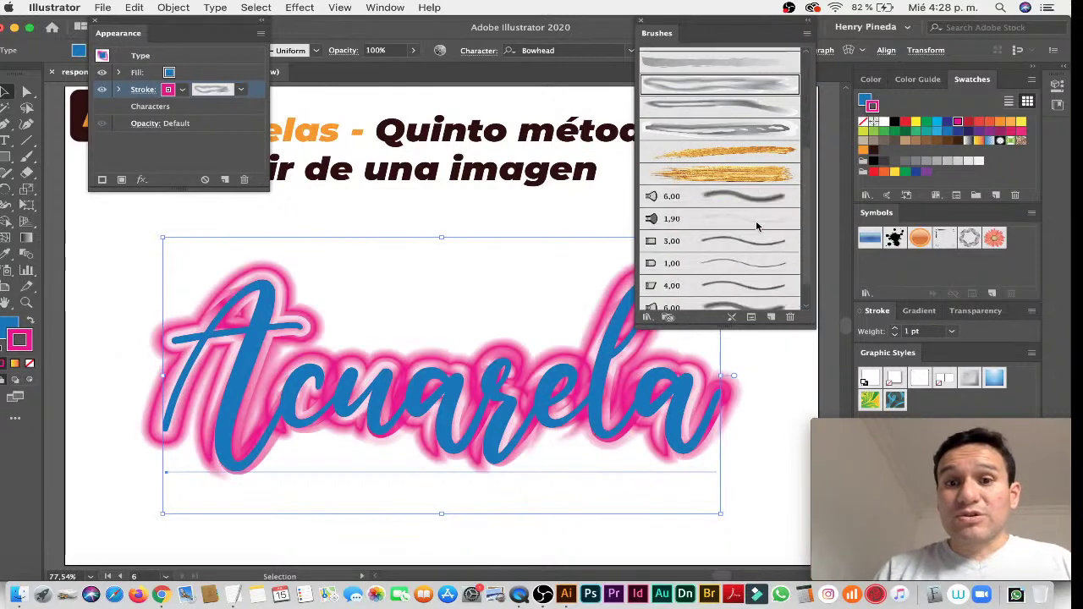
{"action": "scroll", "coordinate": [758, 227], "scroll_direction": "down", "scroll_amount": 2}
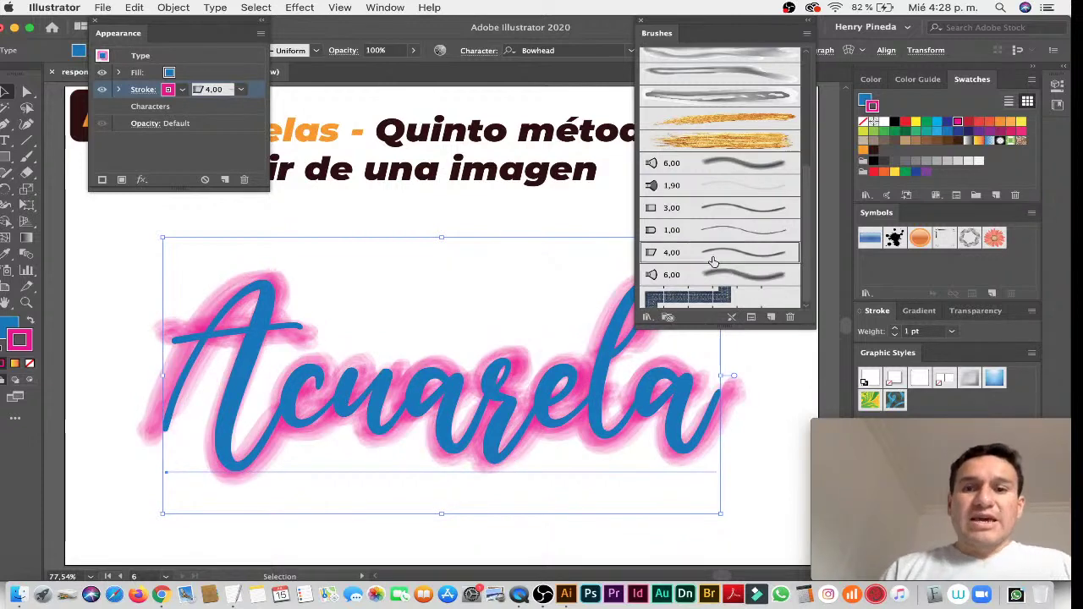
{"action": "left_click", "coordinate": [133, 373]}
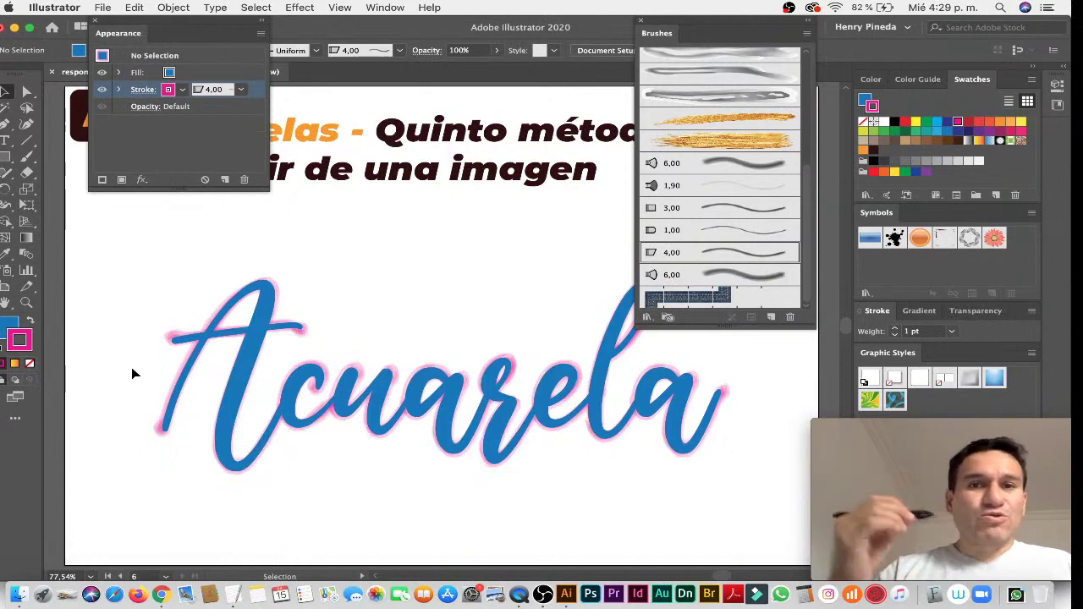
{"action": "left_click", "coordinate": [237, 417]}
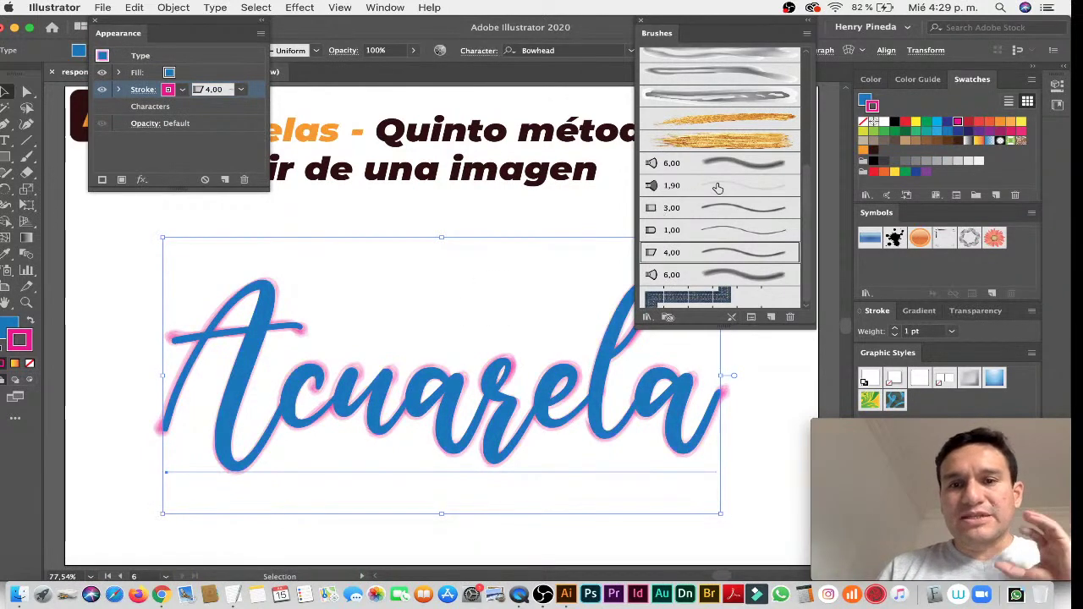
{"action": "scroll", "coordinate": [733, 182], "scroll_direction": "up", "scroll_amount": 3}
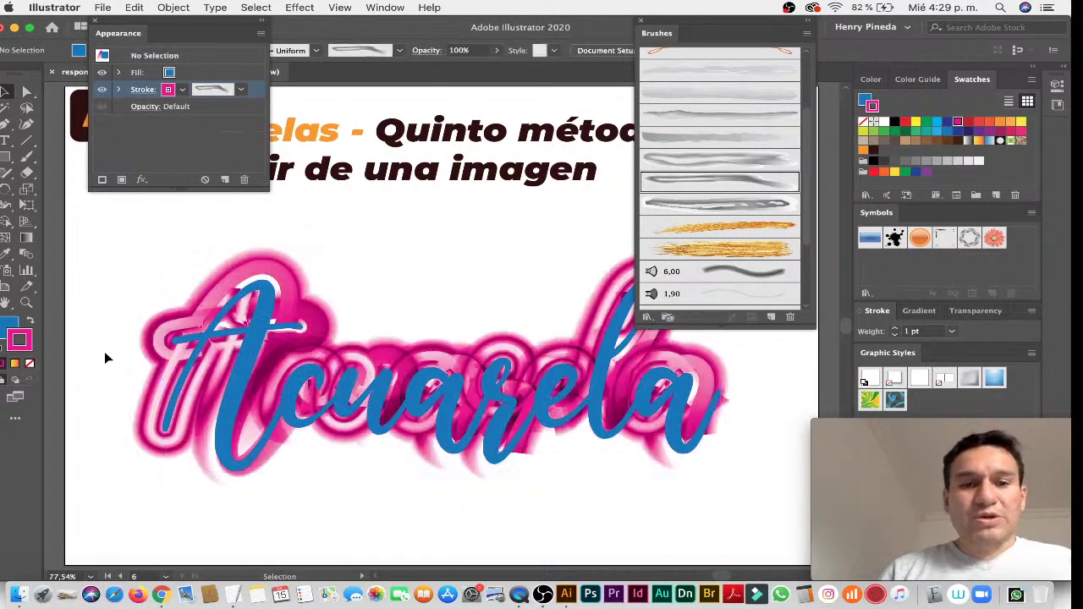
{"action": "left_click", "coordinate": [722, 160]}
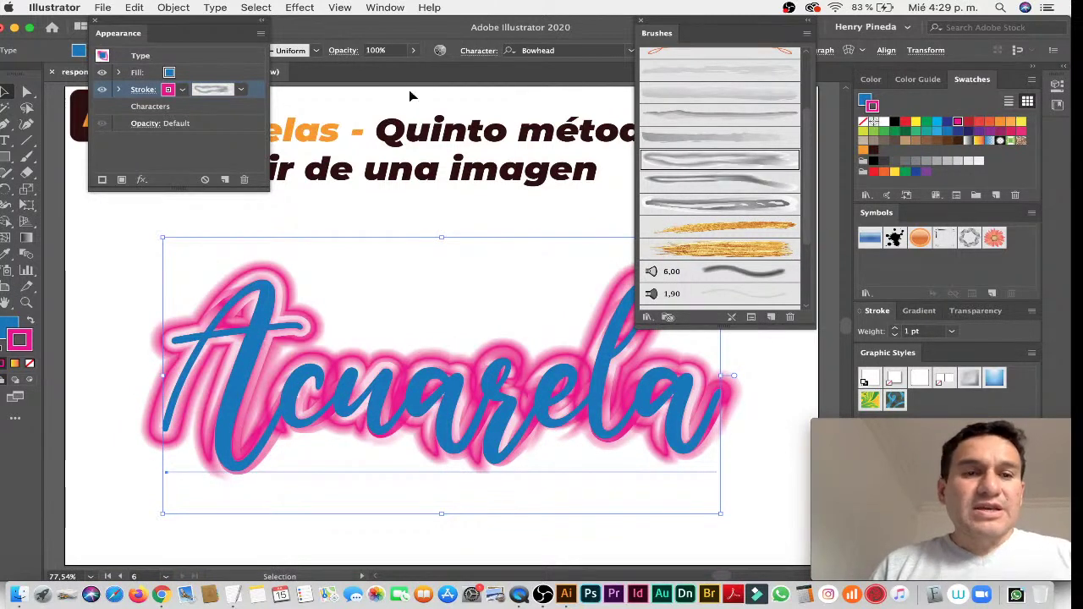
{"action": "key", "text": "super+Tab"}
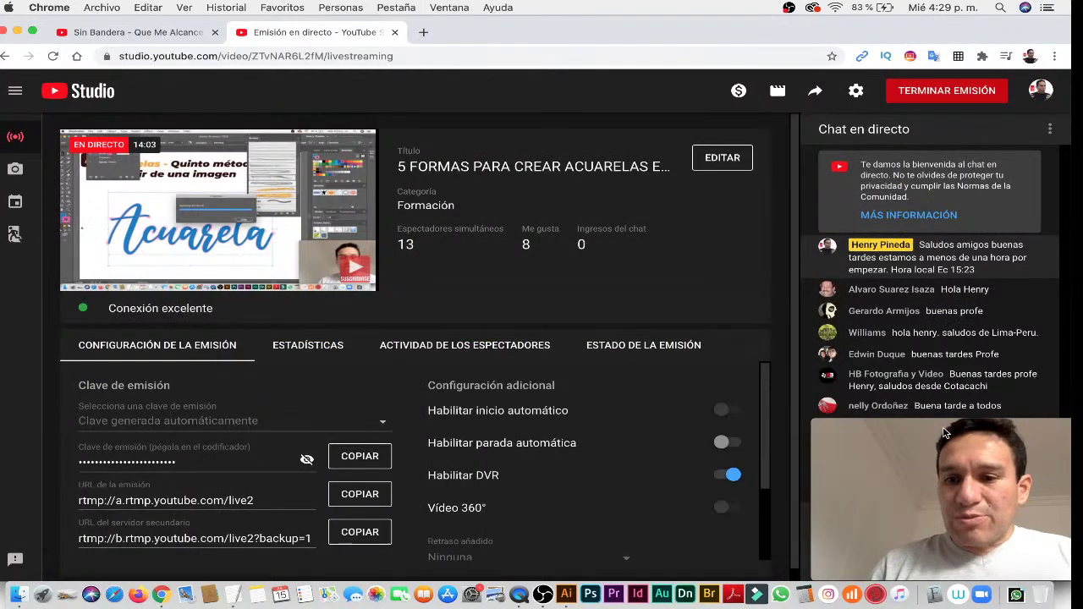
Move the webcam preview to the lower left and enlarge it, then choose TERMINAR EMISIÓN in YouTube Studio
{"action": "left_click", "coordinate": [946, 426]}
{"action": "left_click_drag", "start_coordinate": [945, 426], "coordinate": [110, 420]}
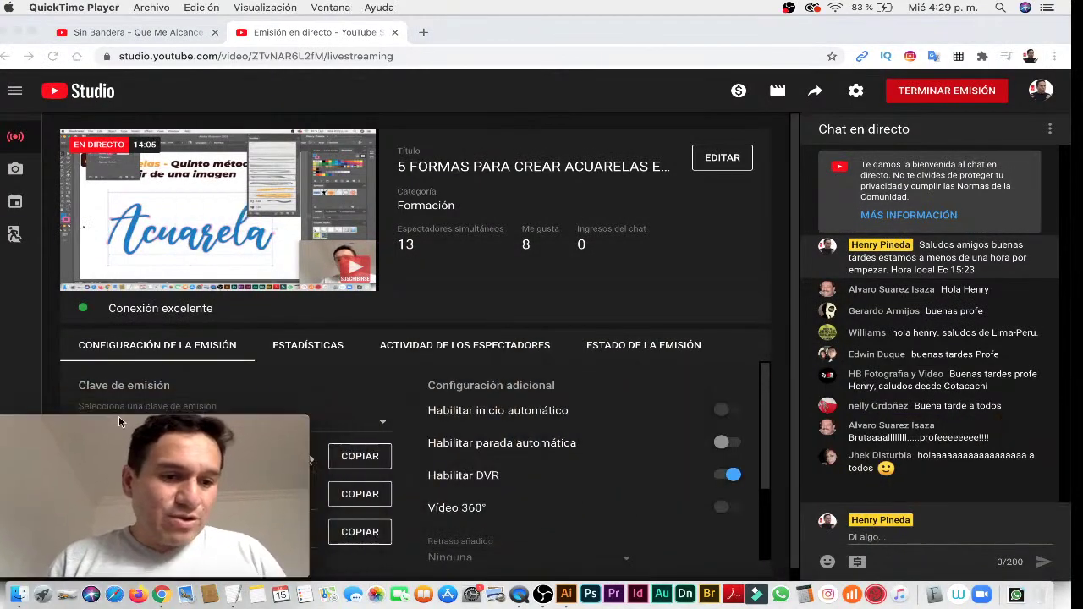
{"action": "mouse_move", "coordinate": [309, 418]}
{"action": "left_mouse_down"}
{"action": "mouse_move", "coordinate": [818, 239]}
{"action": "mouse_move", "coordinate": [733, 302]}
{"action": "left_mouse_up"}
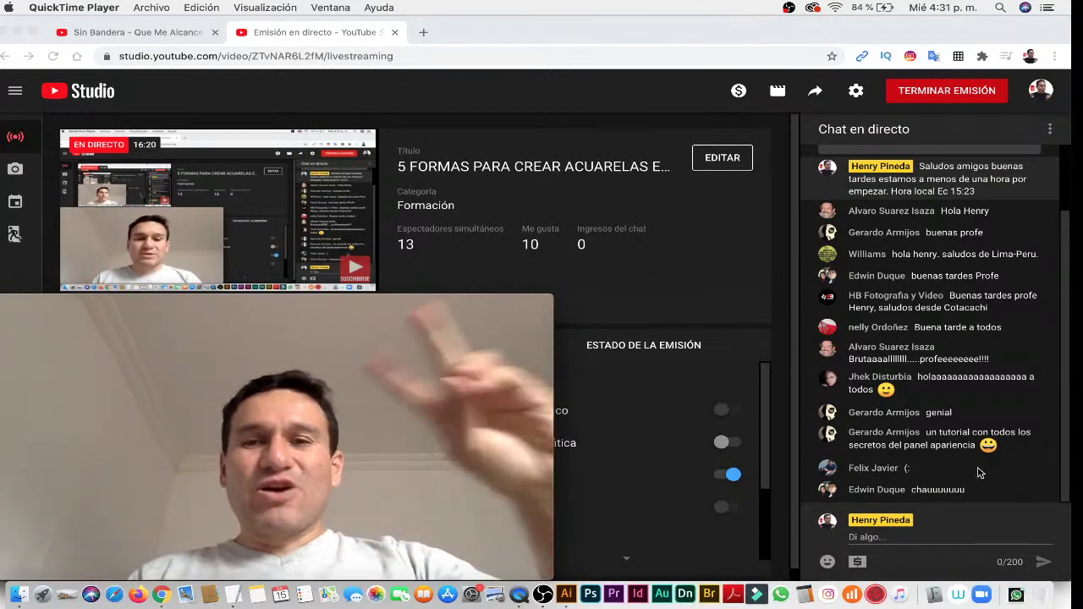
{"action": "left_click", "coordinate": [924, 89]}
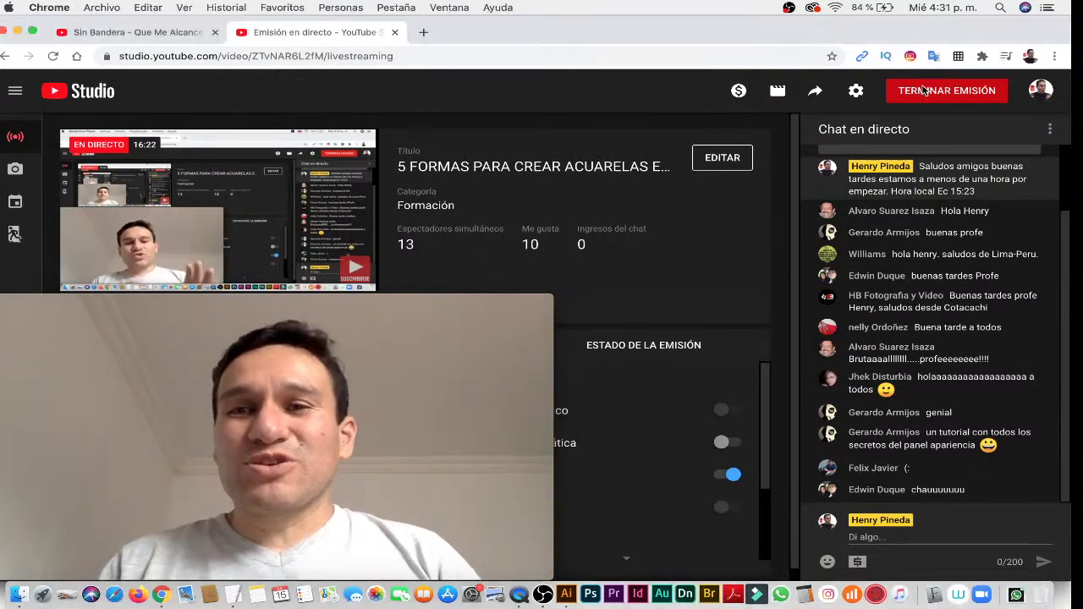
{"action": "left_click", "coordinate": [924, 90]}
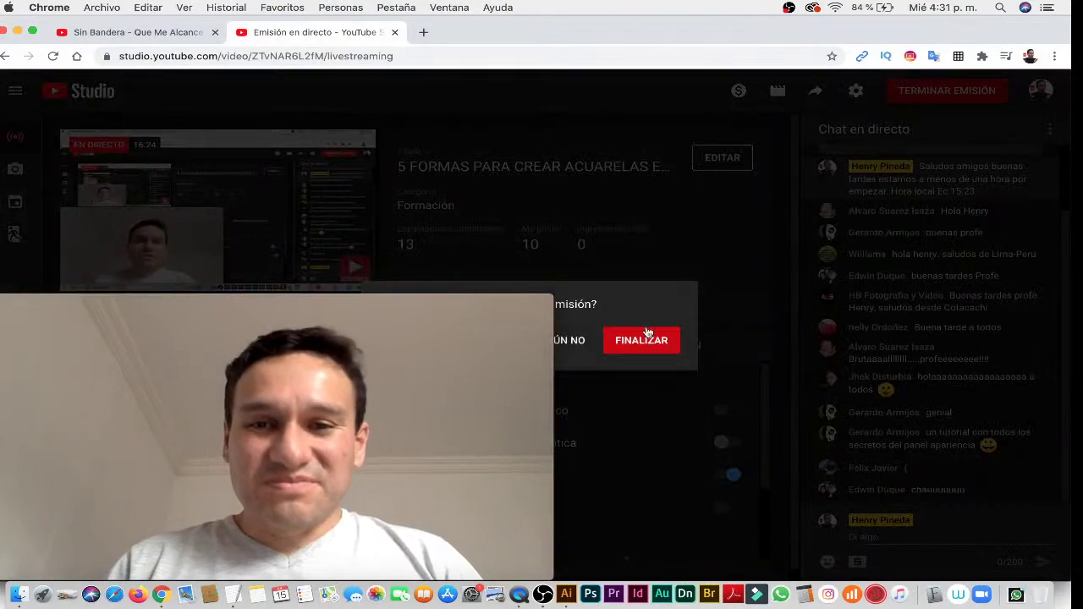